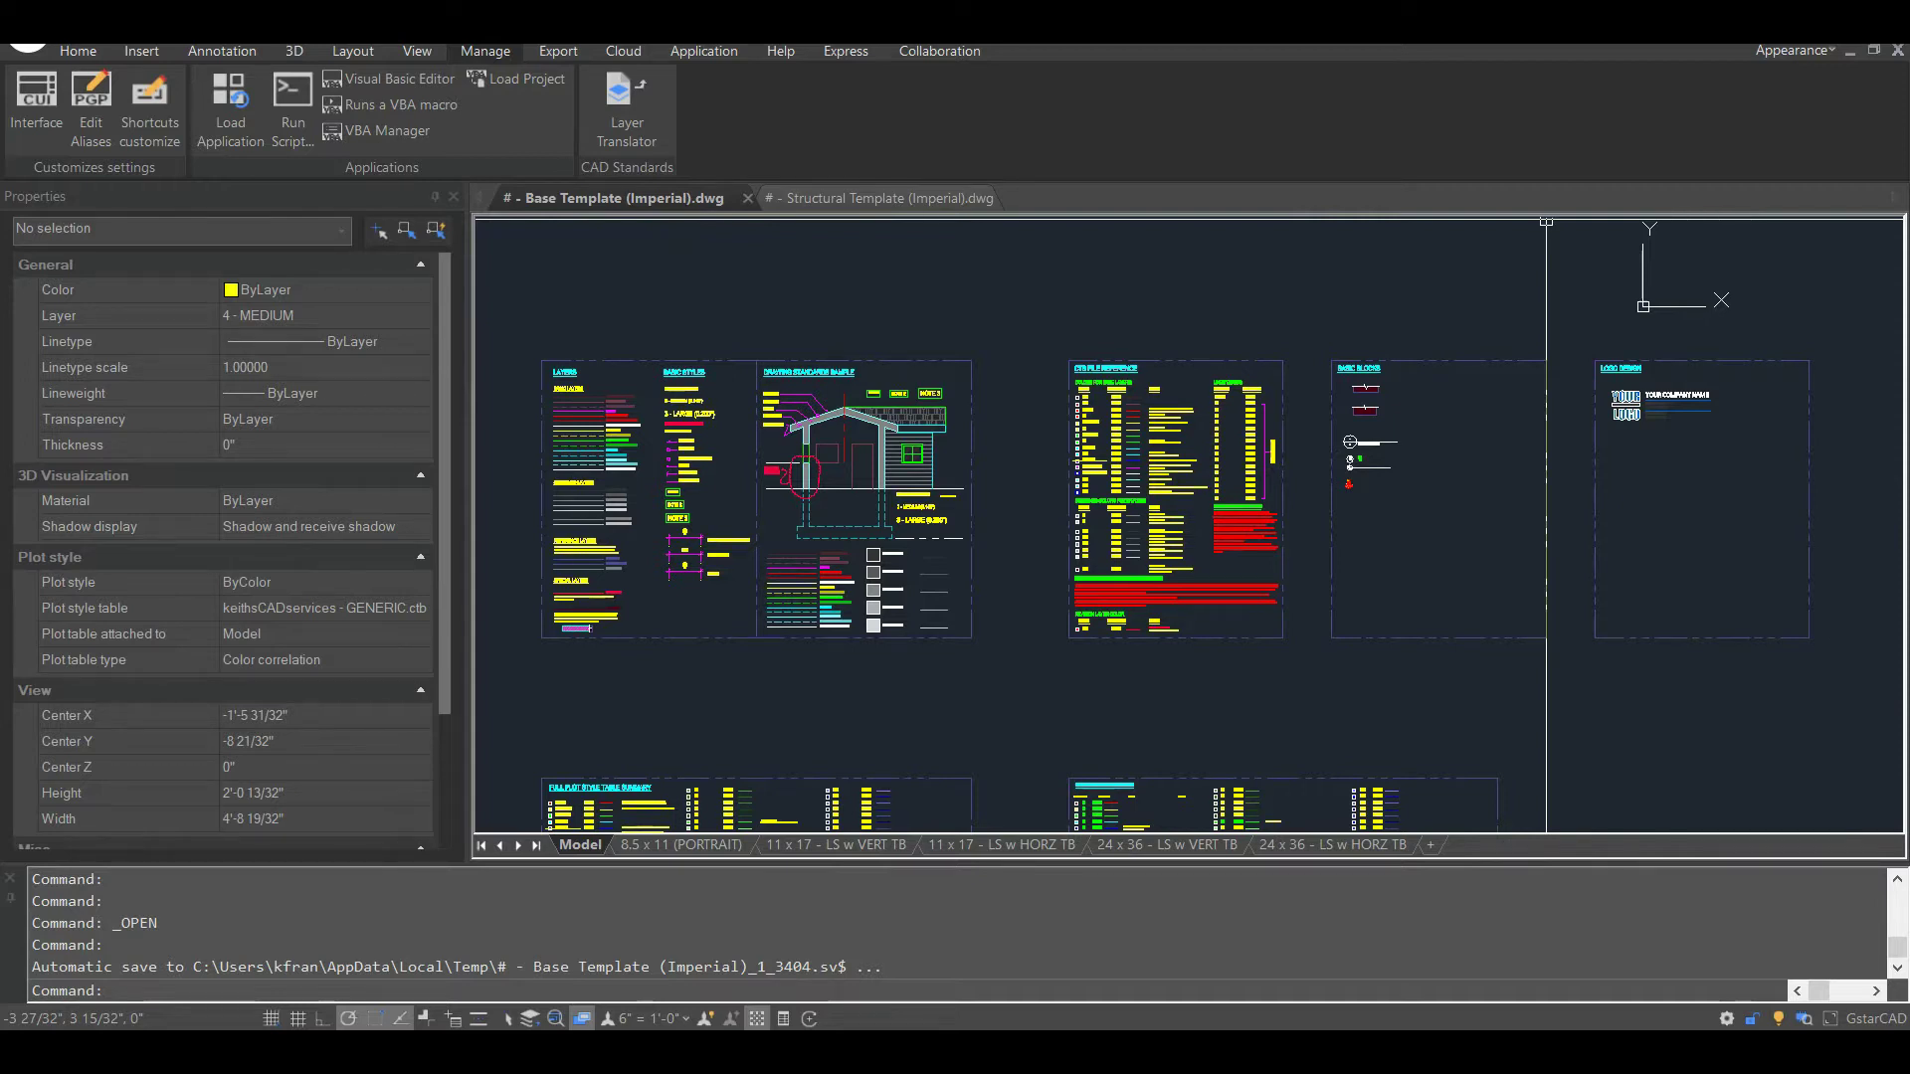
# Examine the layer list, basic styles and drawing standards sample laid out in the base template's model space.
pyautogui.scroll(5, 990, 542)
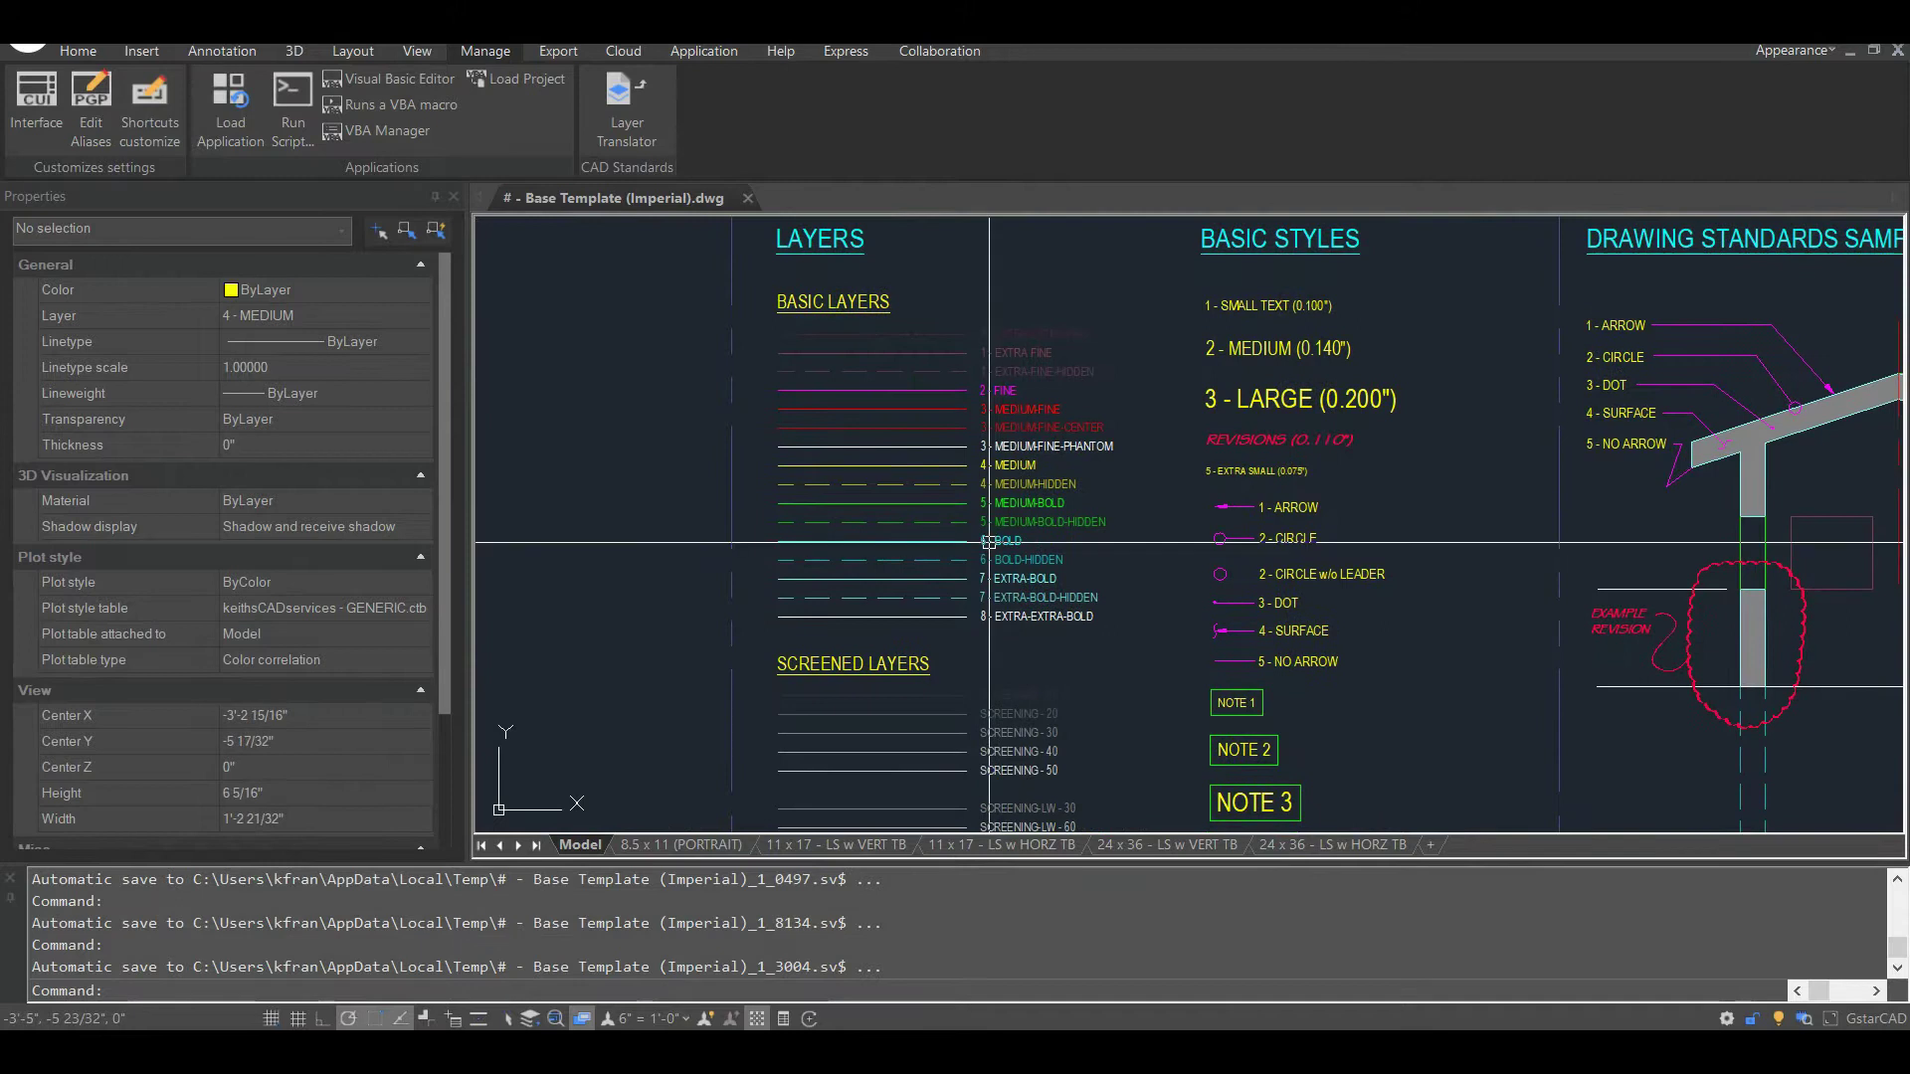
pyautogui.scroll(-5, 989, 542)
pyautogui.moveTo(1582, 537); pyautogui.dragTo(1035, 536, button='middle')
pyautogui.moveTo(1214, 500); pyautogui.dragTo(1216, 478, button='middle')
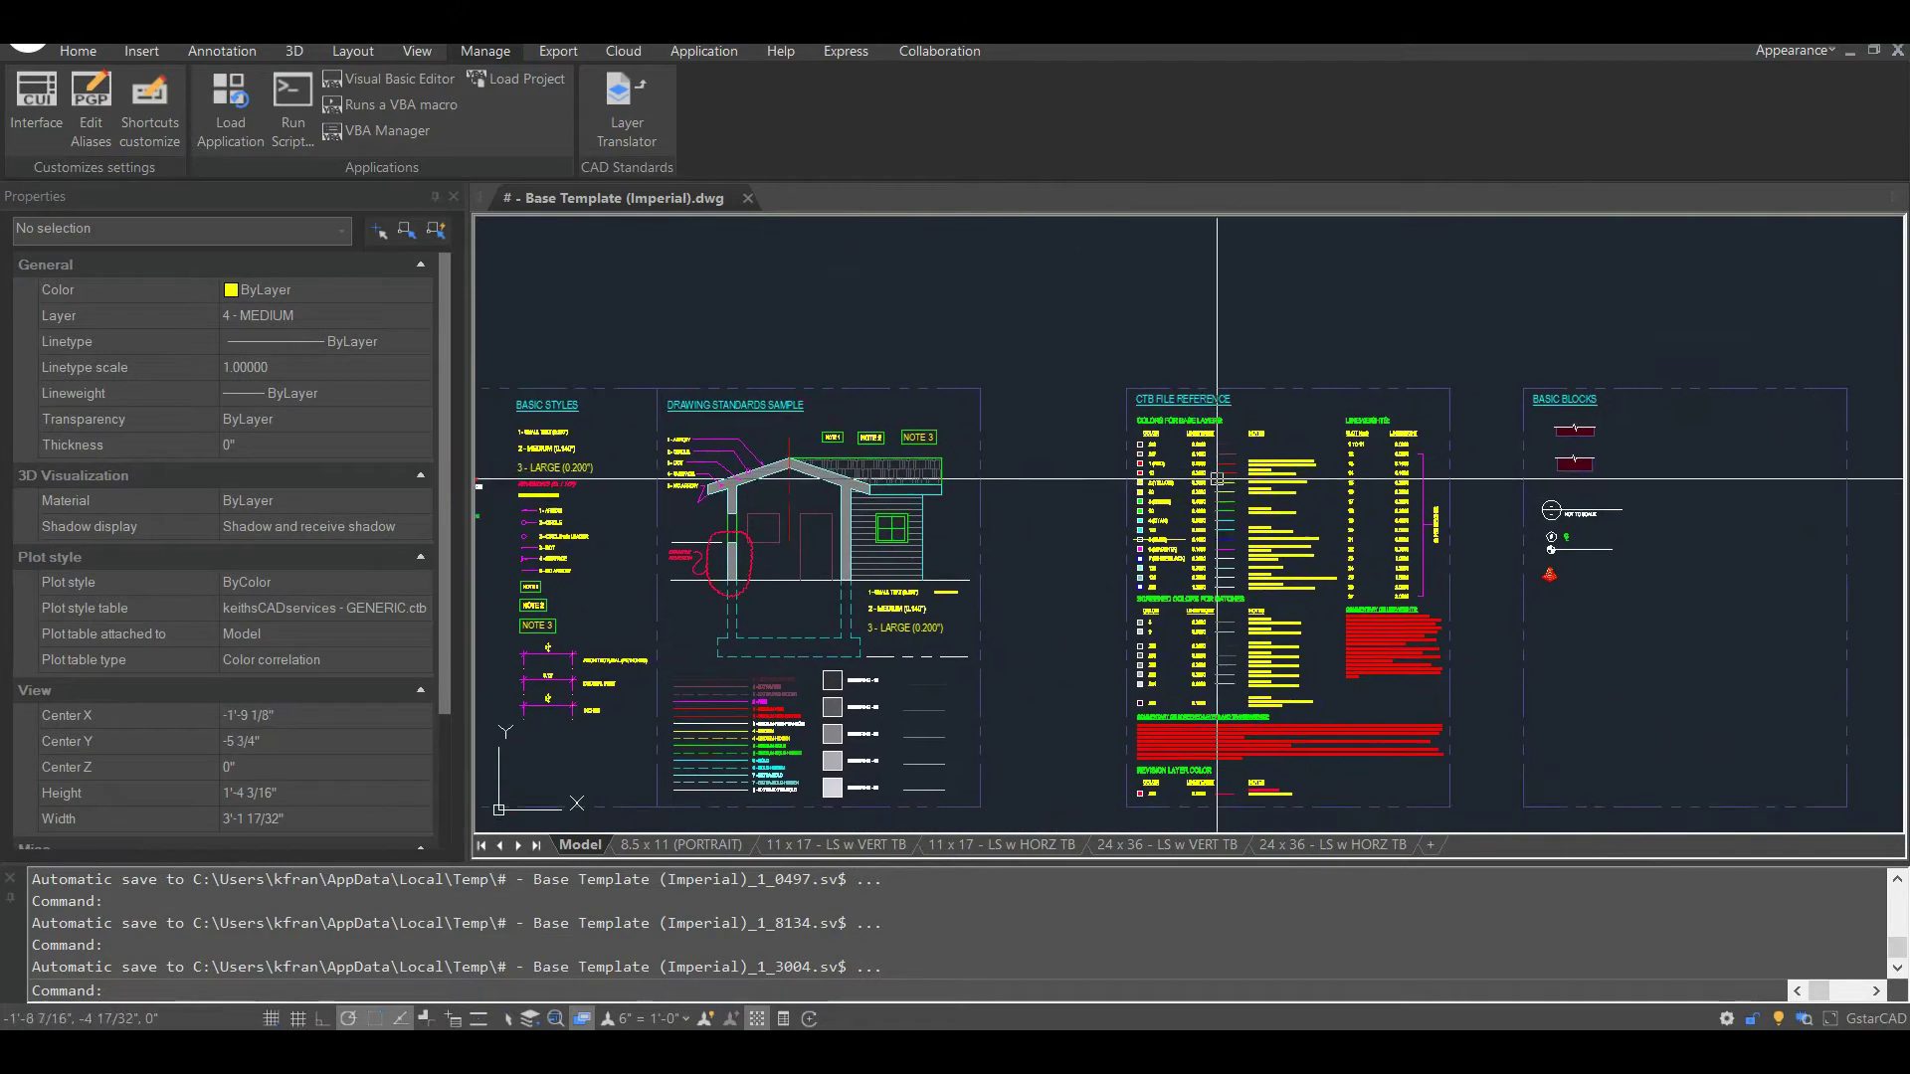
pyautogui.scroll(3, 1217, 478)
pyautogui.scroll(-5, 1130, 512)
pyautogui.scroll(2, 1130, 508)
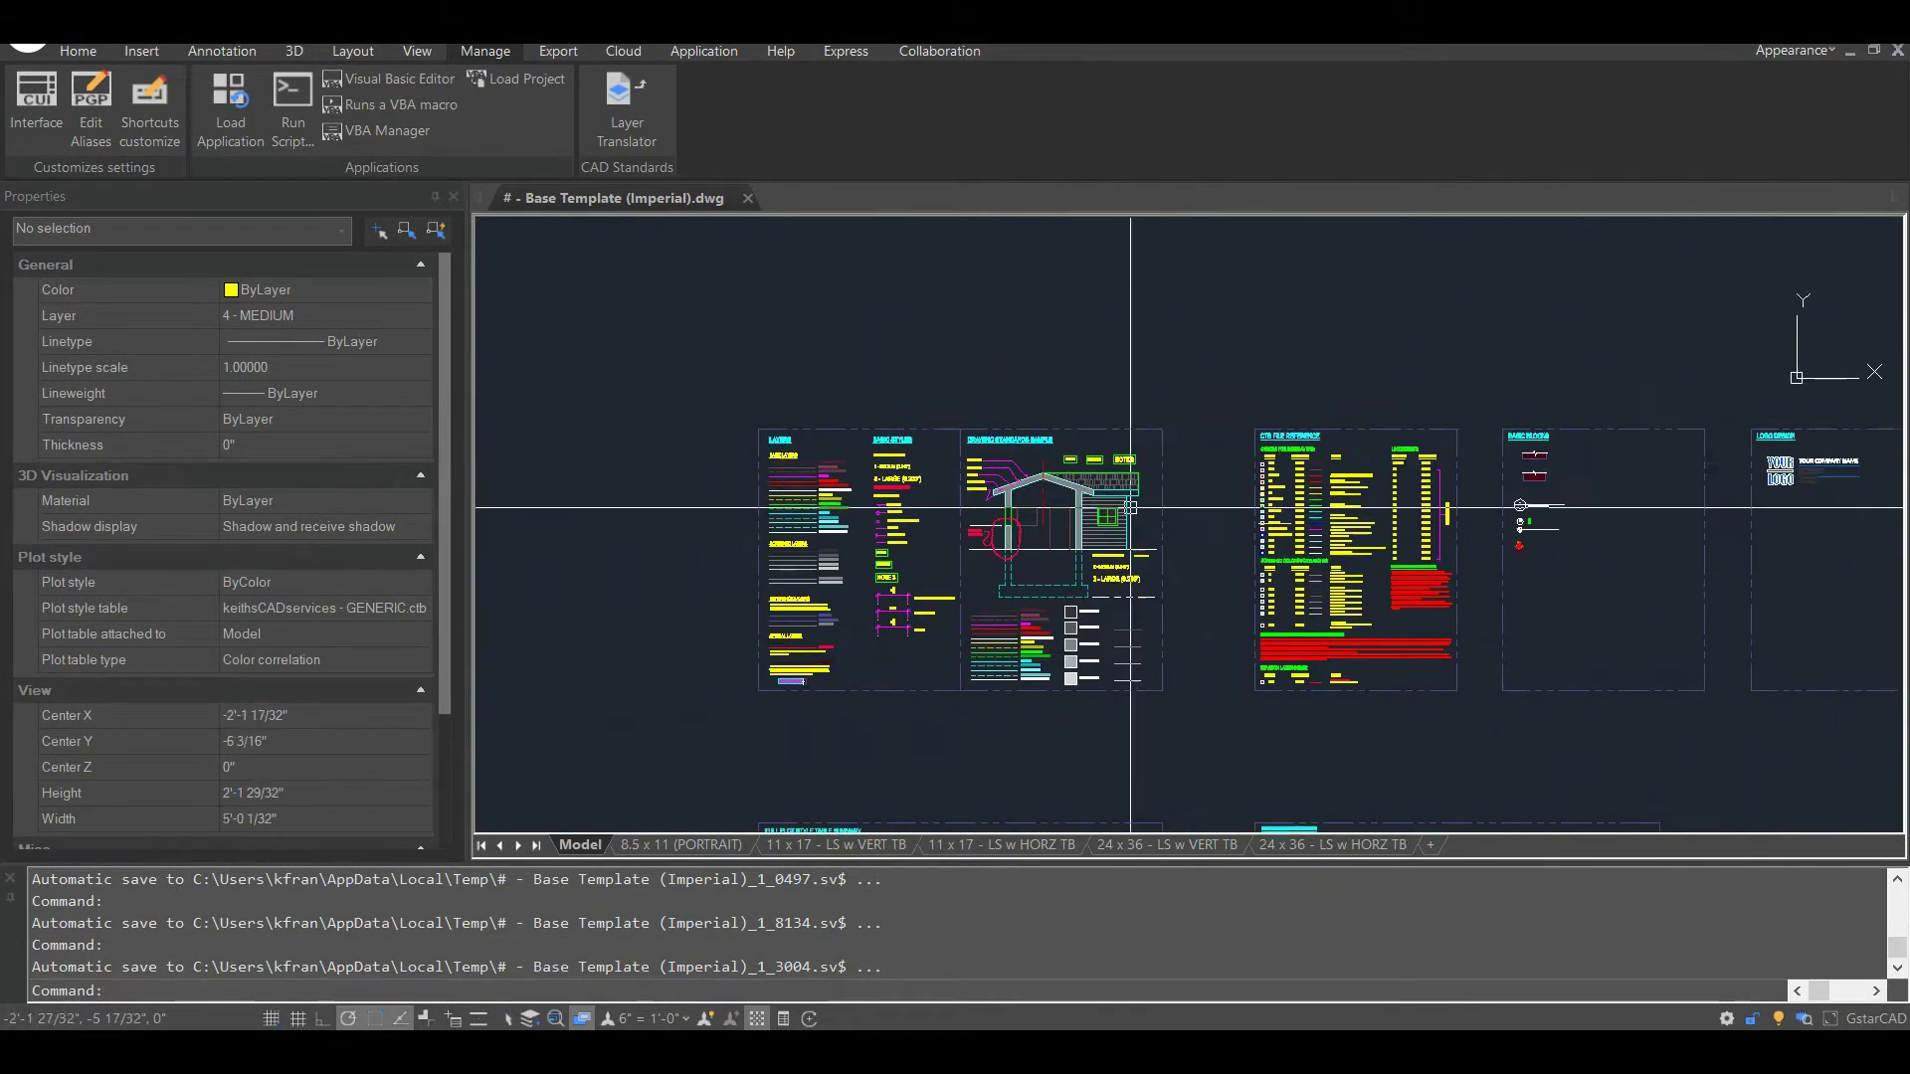
# Examine the Basic Blocks and Logo Design areas, and view the full extents of the template.
pyautogui.scroll(4, 937, 480)
pyautogui.moveTo(929, 727)
pyautogui.mouseDown(button='middle')
pyautogui.moveTo(952, 520)
pyautogui.moveTo(897, 486)
pyautogui.moveTo(916, 372)
pyautogui.moveTo(910, 634)
pyautogui.mouseUp(button='middle')
pyautogui.scroll(-6, 935, 521)
pyautogui.scroll(8, 891, 537)
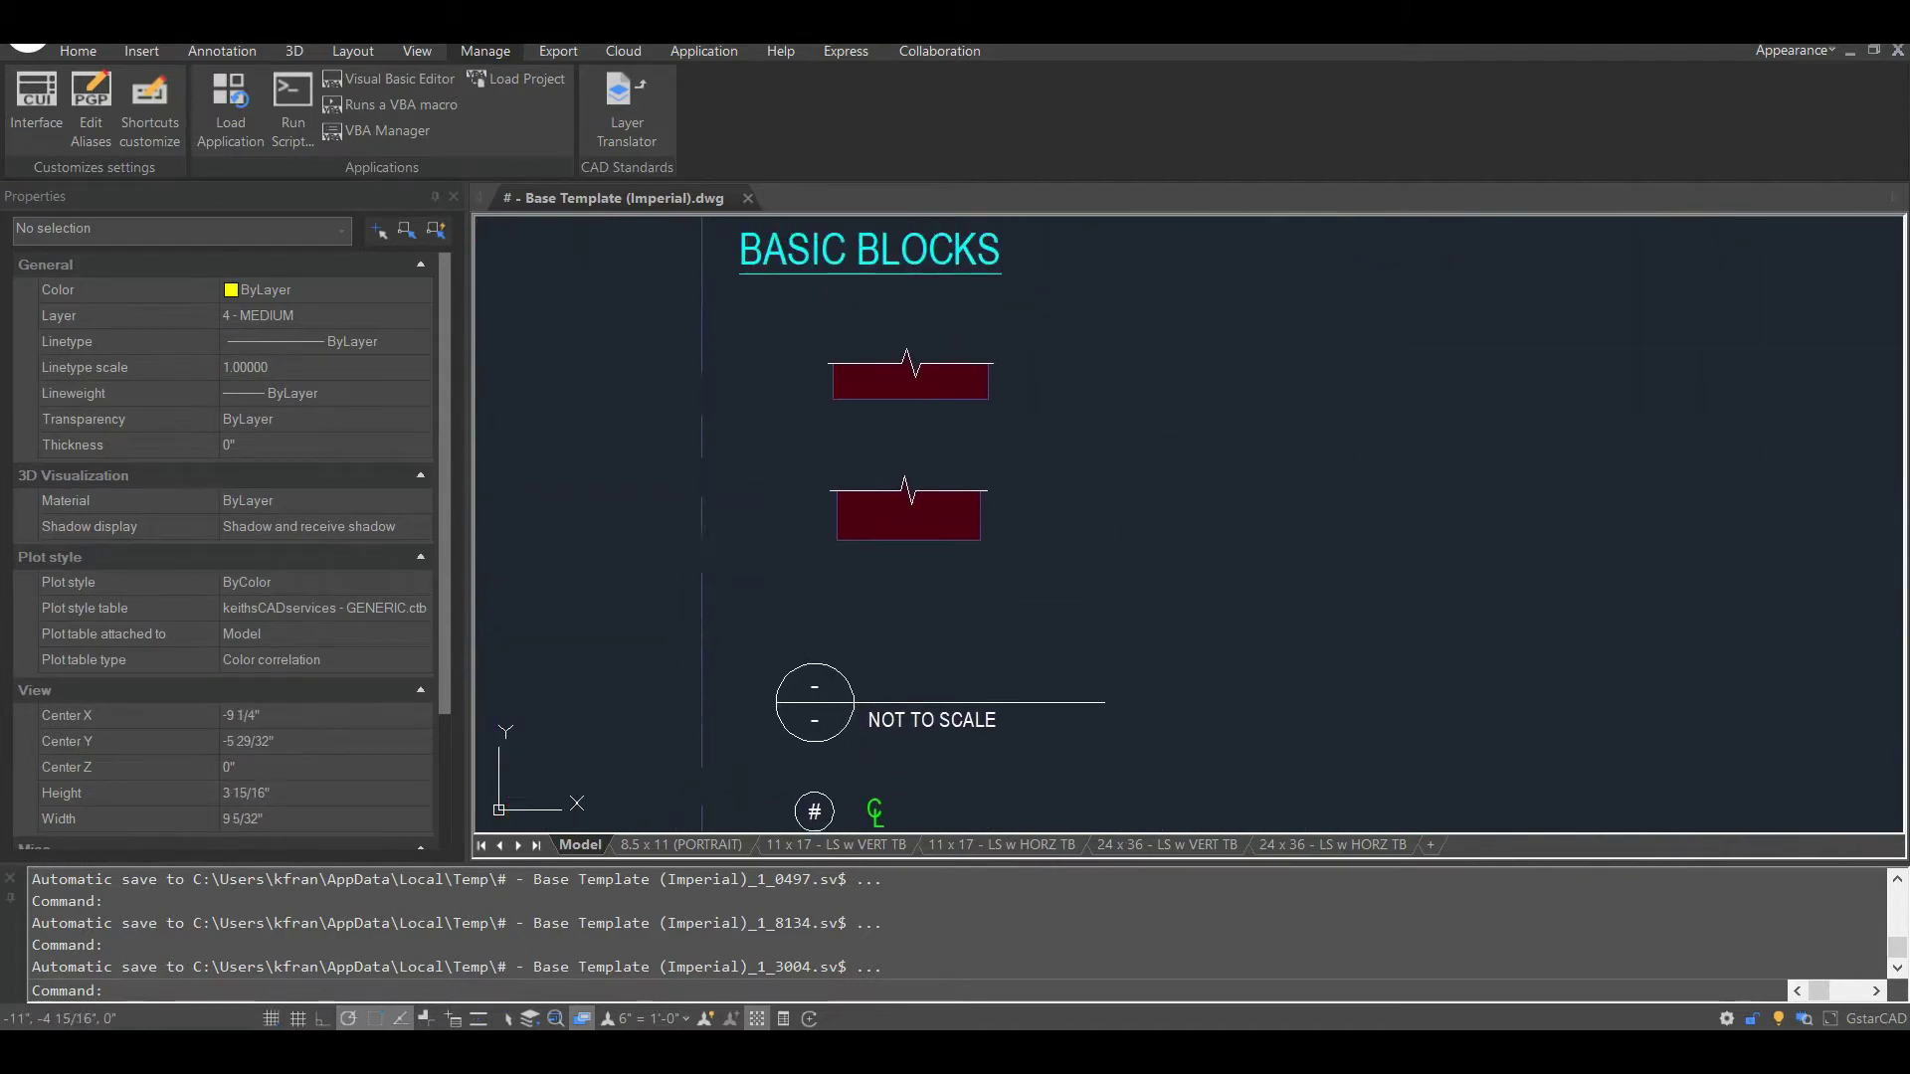
pyautogui.moveTo(908, 561); pyautogui.dragTo(908, 647, button='middle')
pyautogui.scroll(-5, 909, 597)
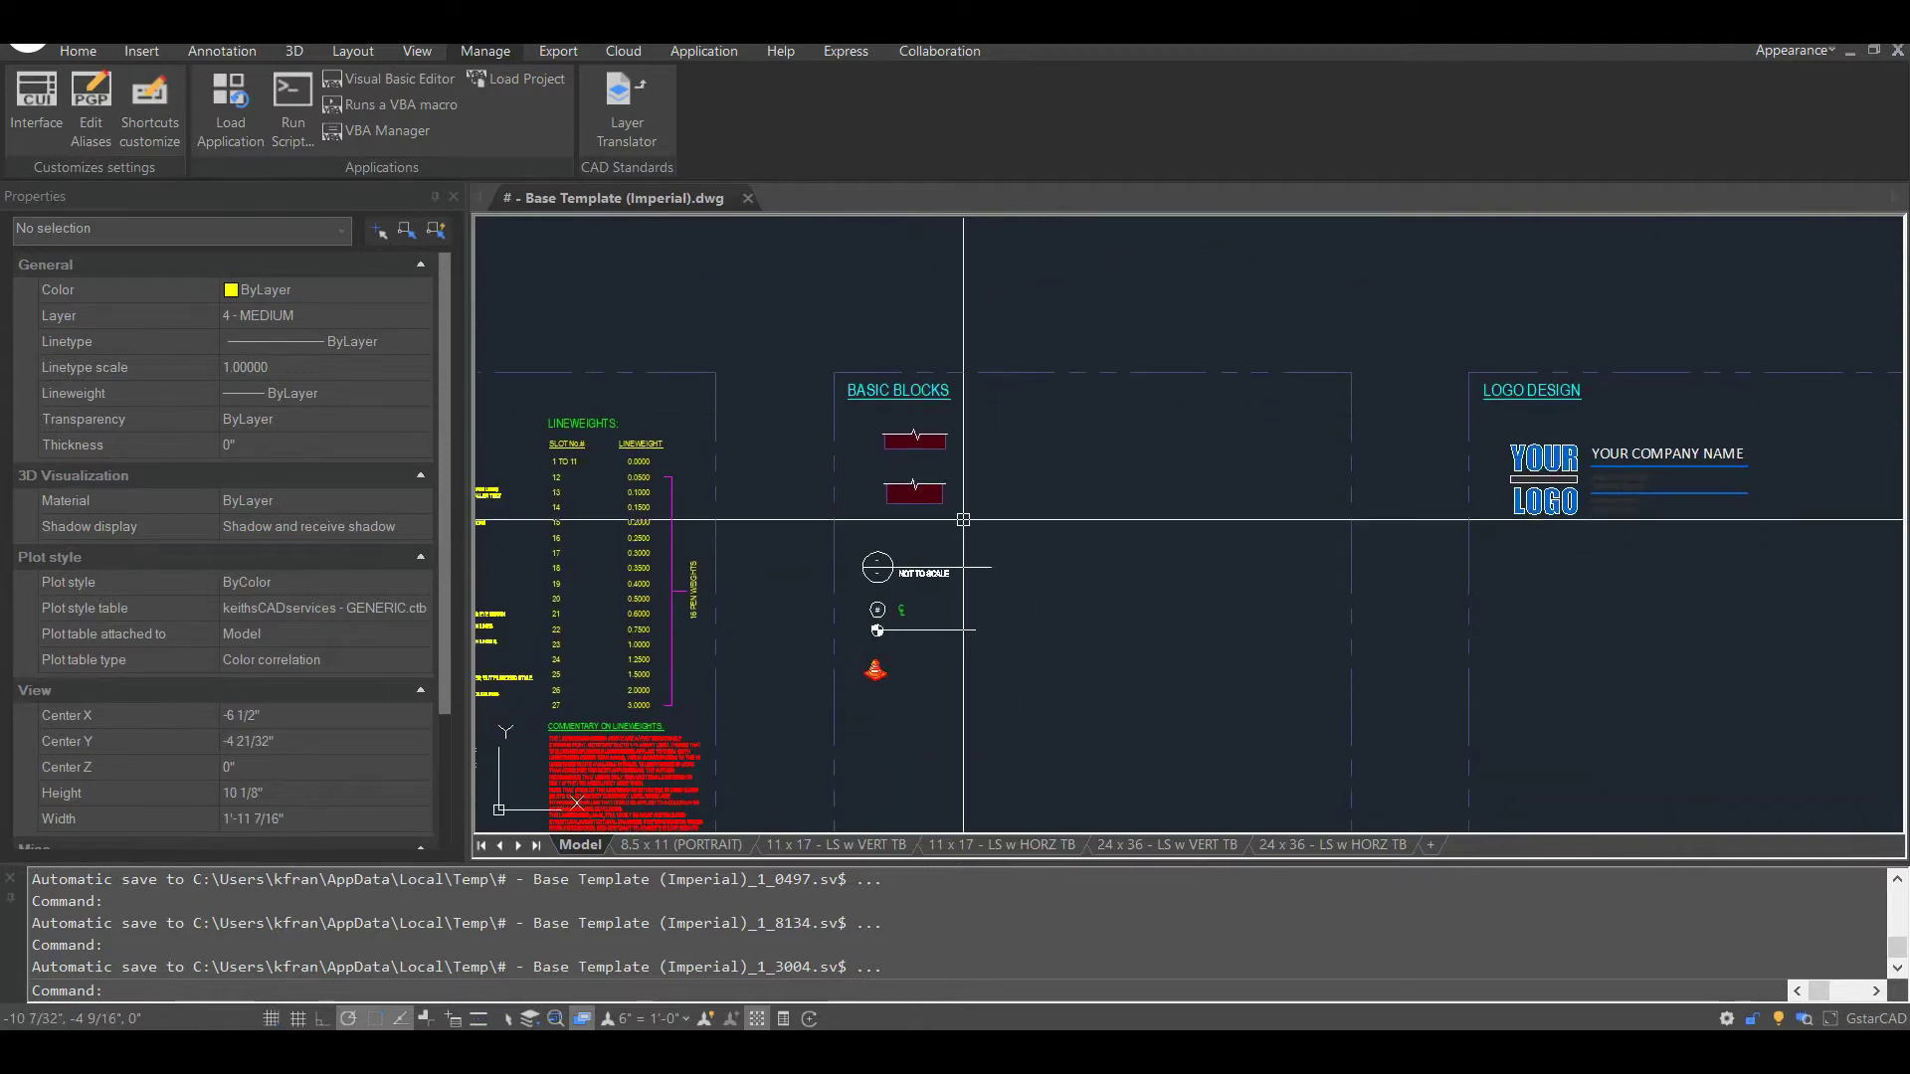
pyautogui.scroll(-4, 963, 520)
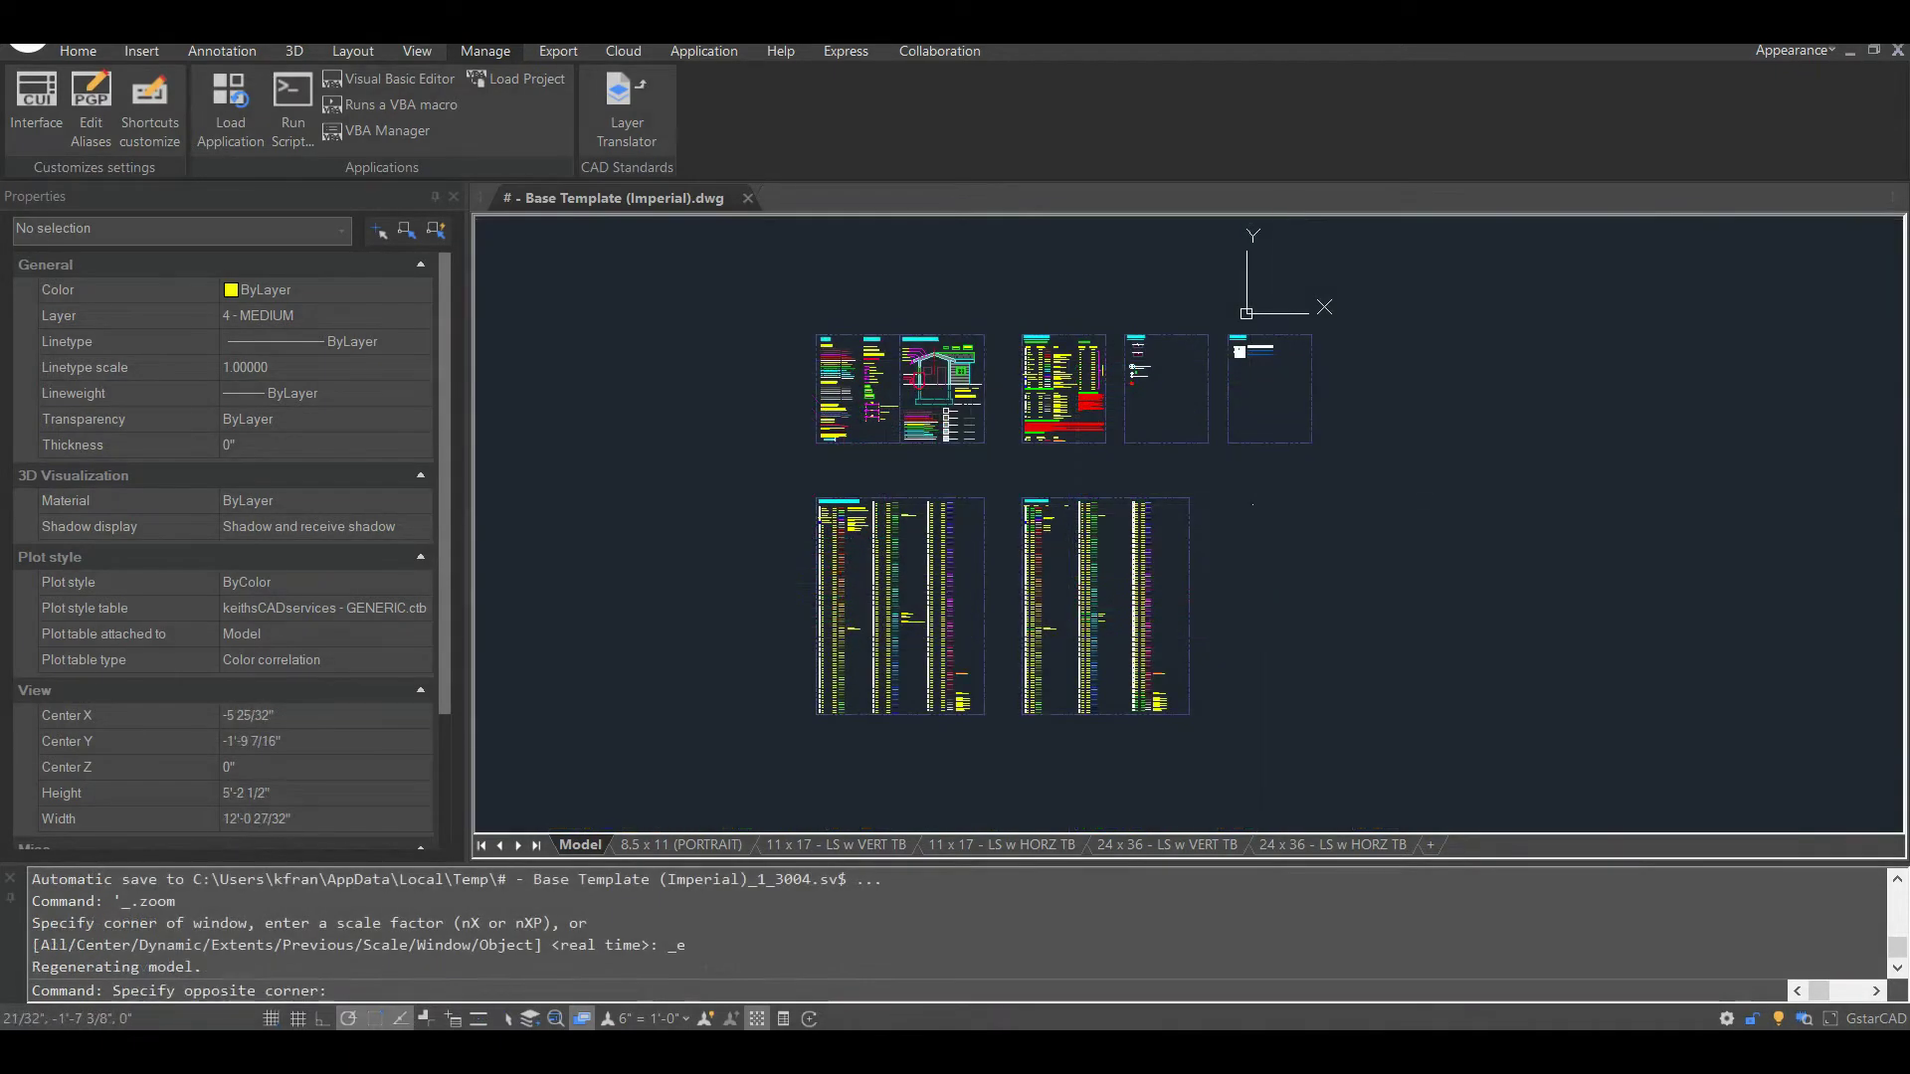
# Open the keithsCADservices - GENERIC.ctb plot style table from the plot settings and review the properties of Color 1 through Color 14.
pyautogui.hotkey('ctrl', 'p')
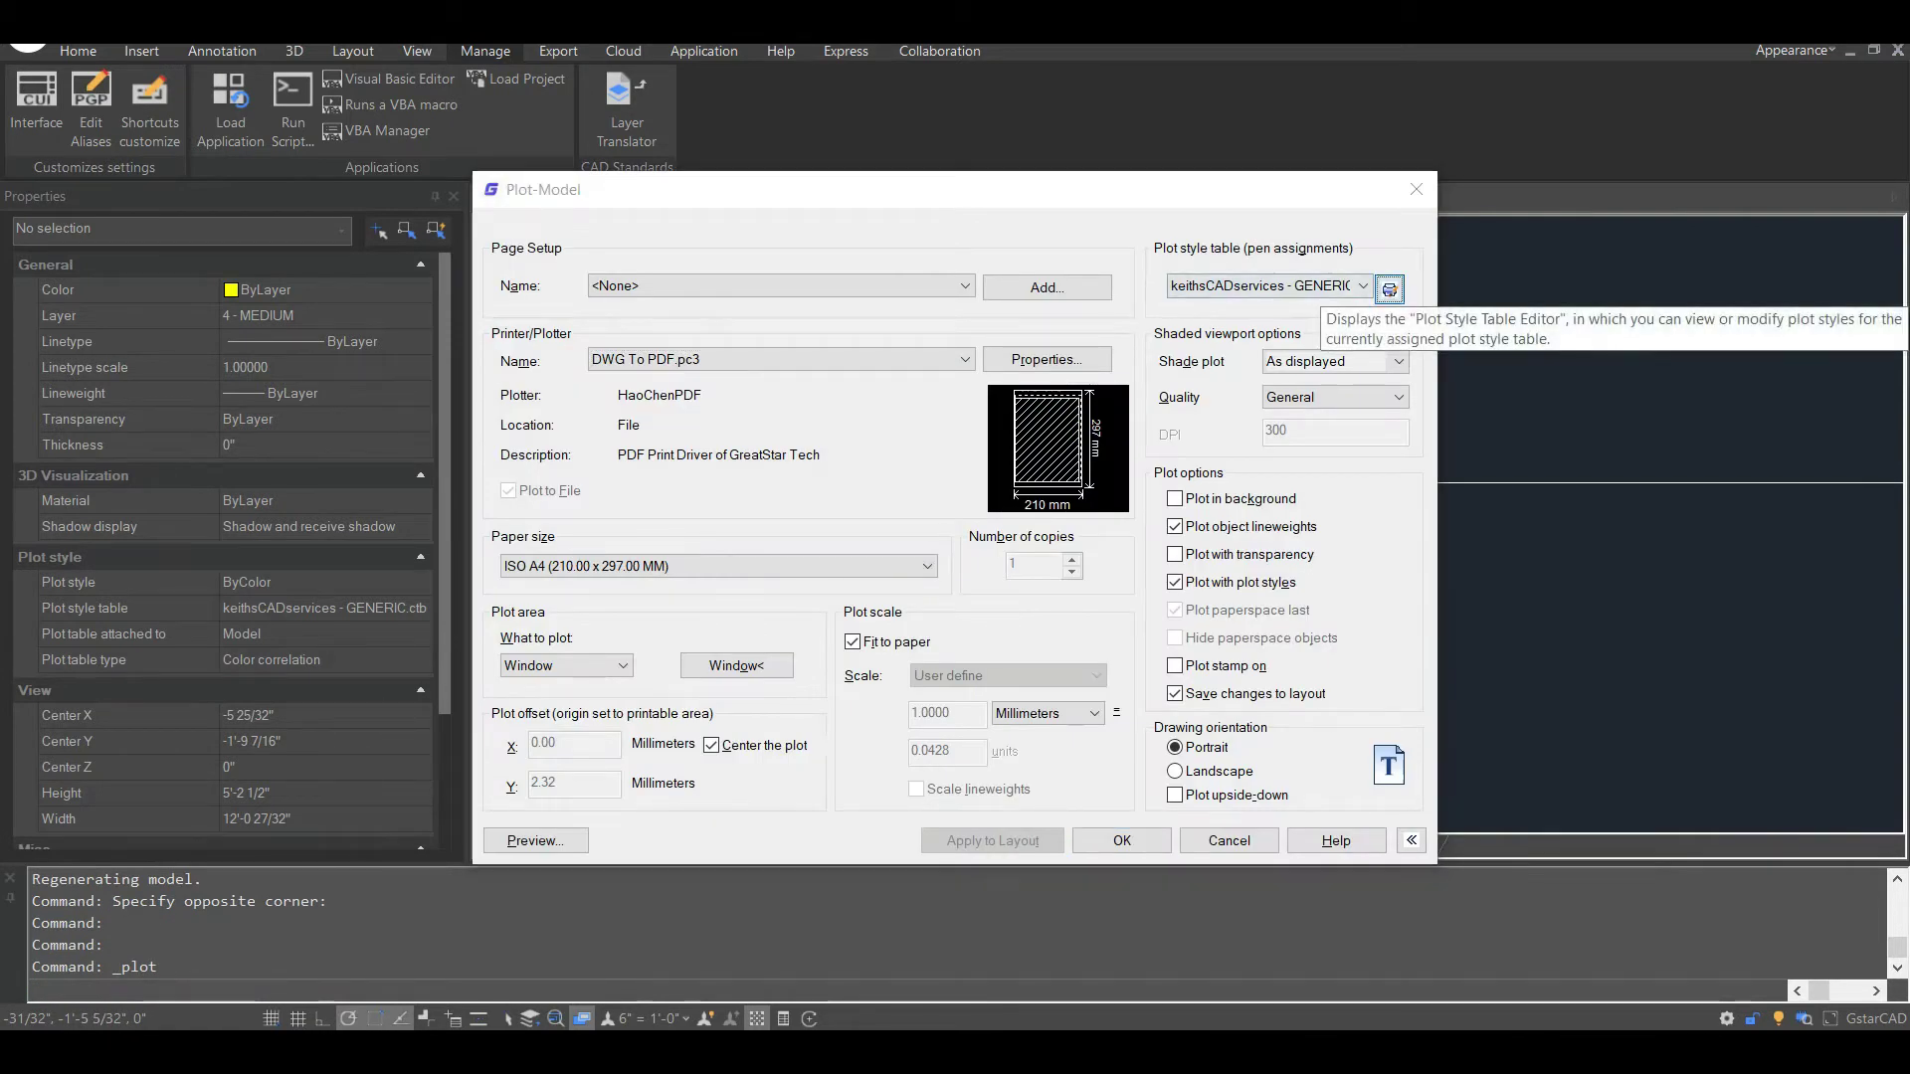
pyautogui.click(1390, 290)
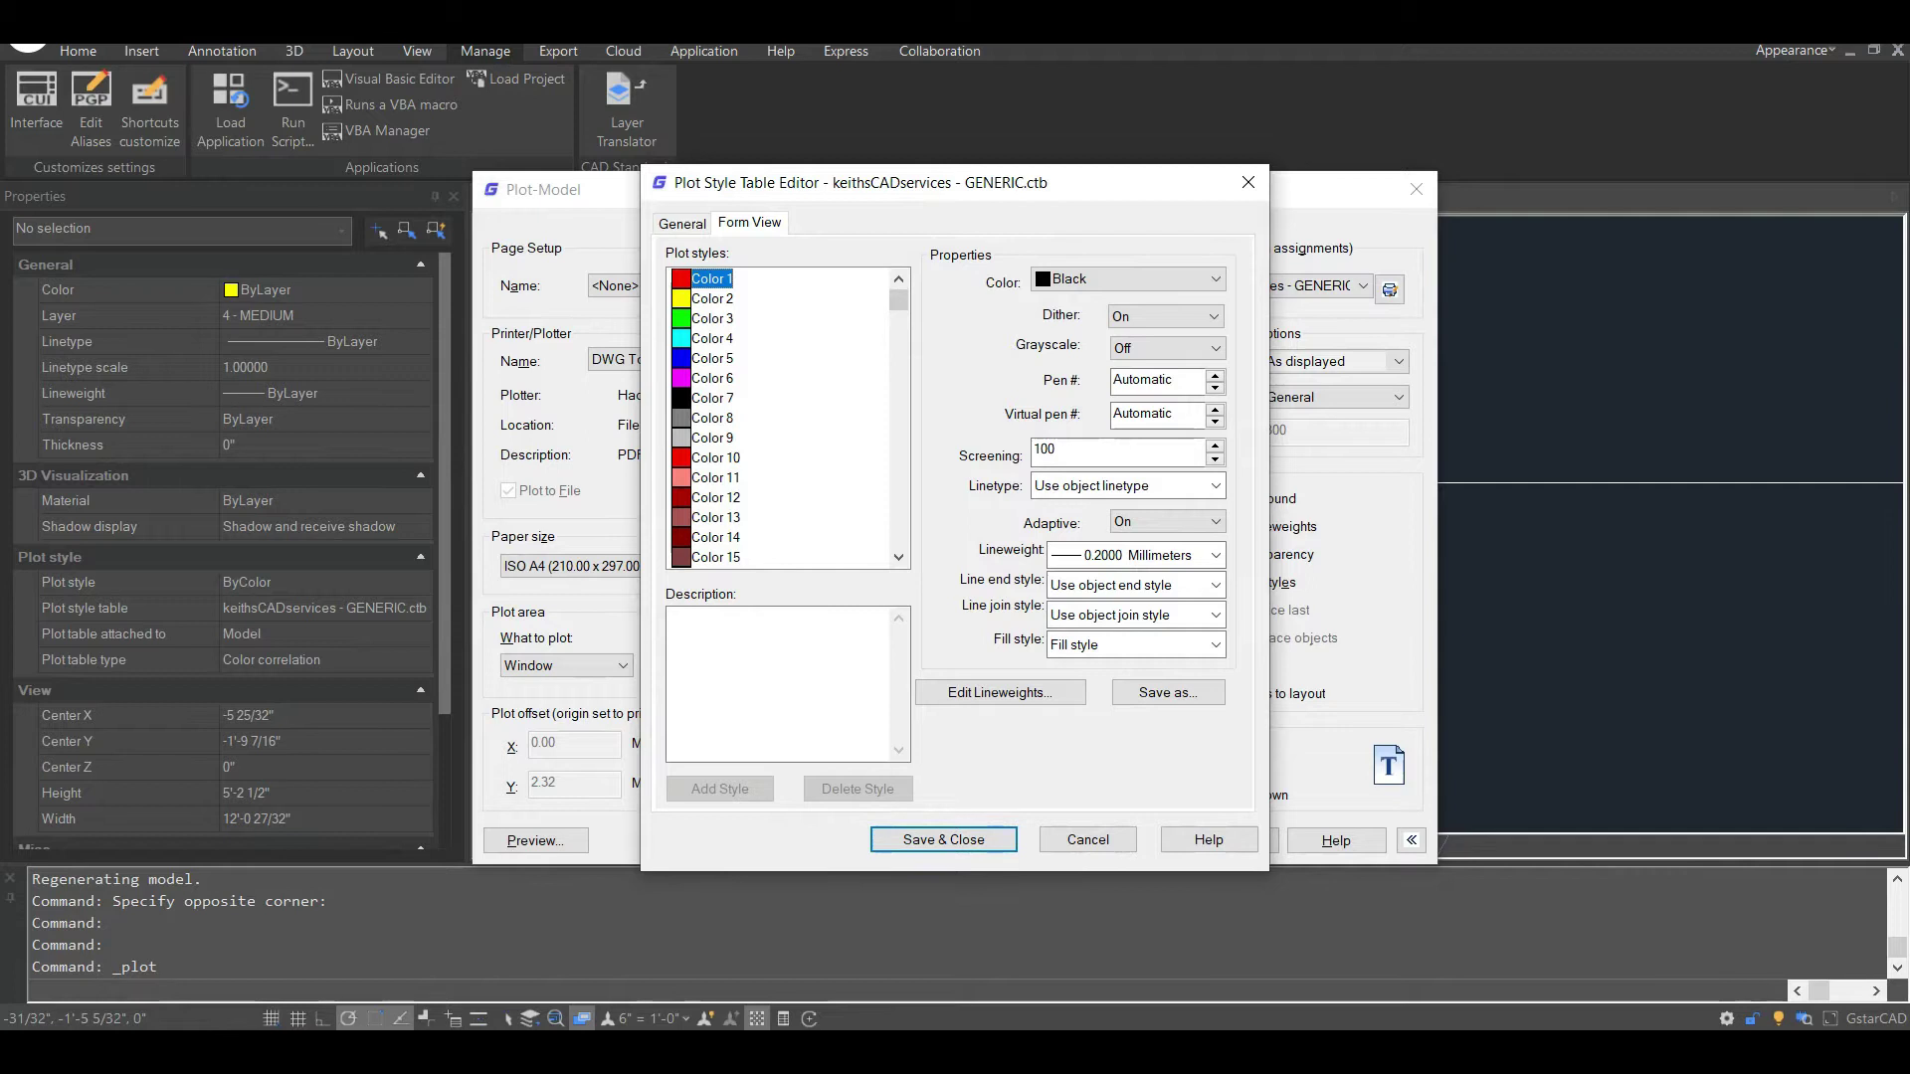
pyautogui.press('Down')
pyautogui.press('Down')
pyautogui.press('Down')
pyautogui.press('Down')
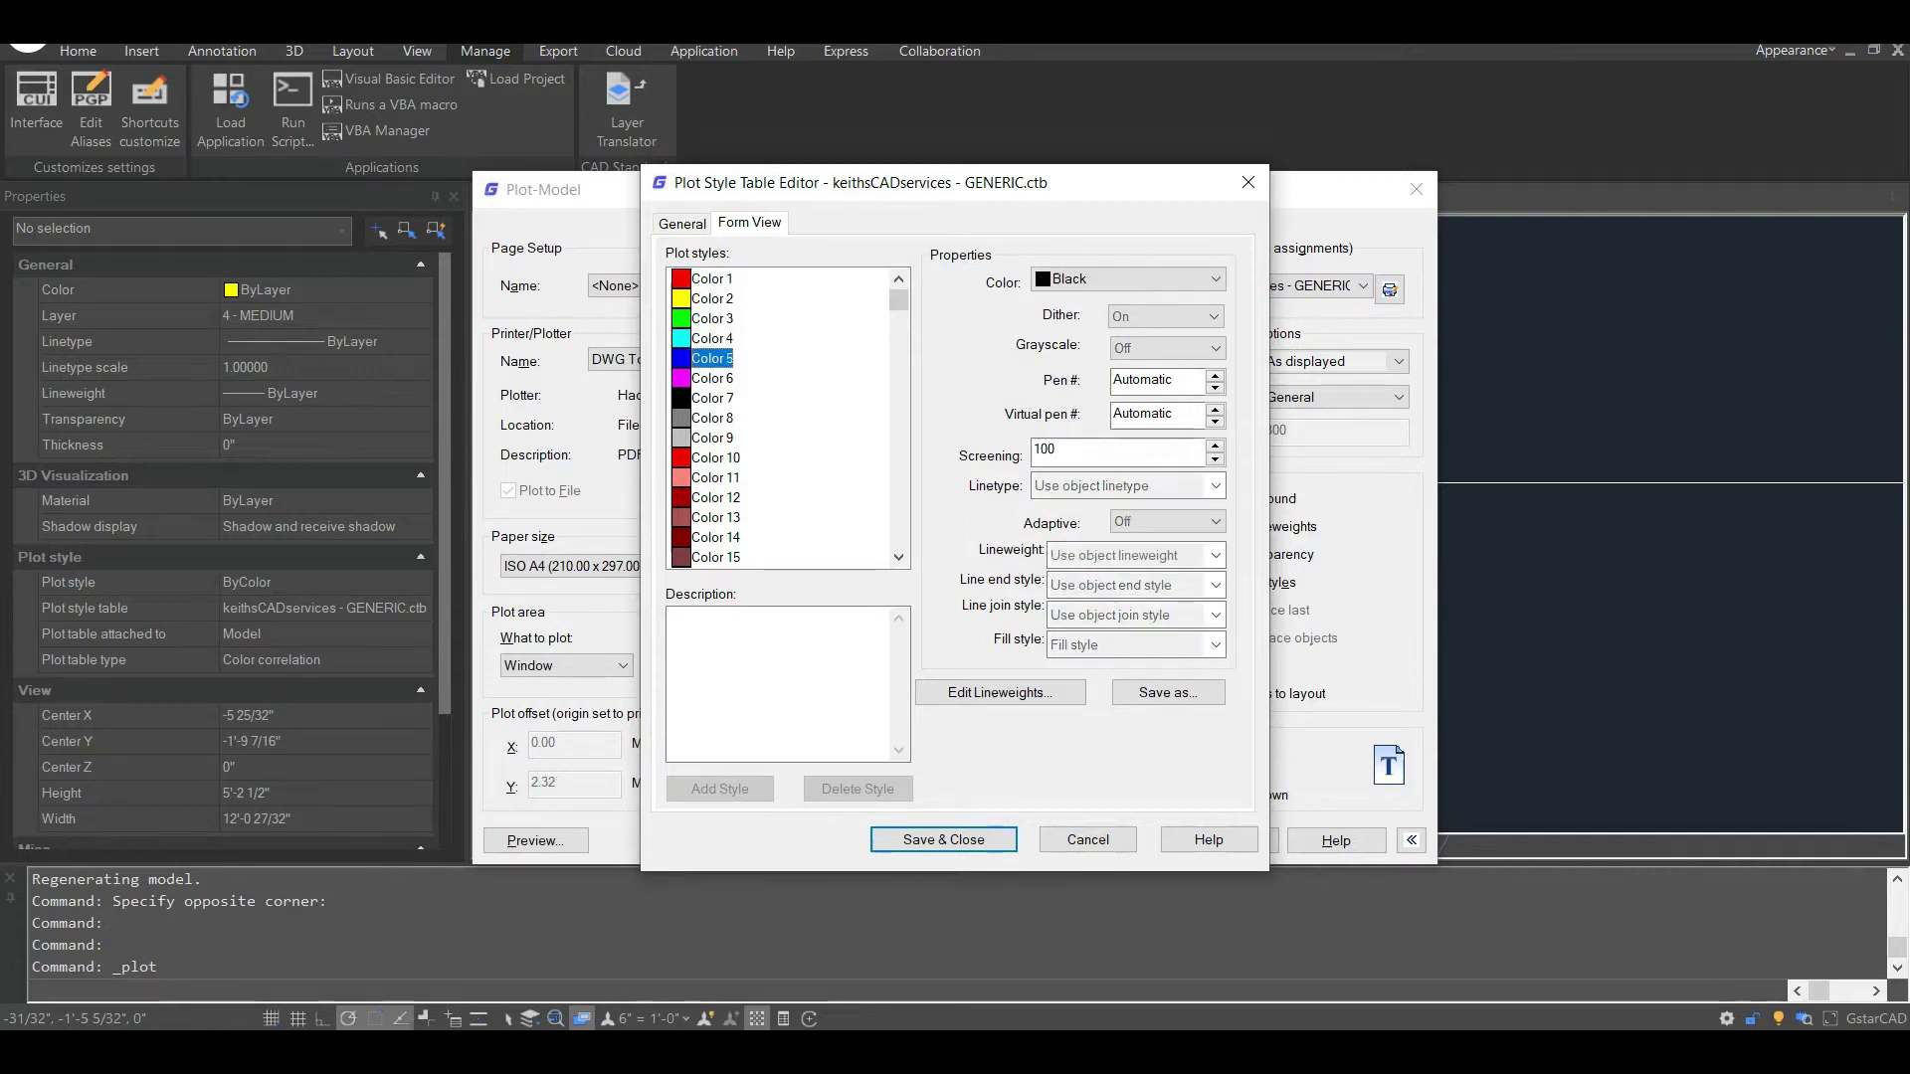
pyautogui.press('Down')
pyautogui.press('Down')
pyautogui.press('Down')
pyautogui.press('Down')
pyautogui.press('Down')
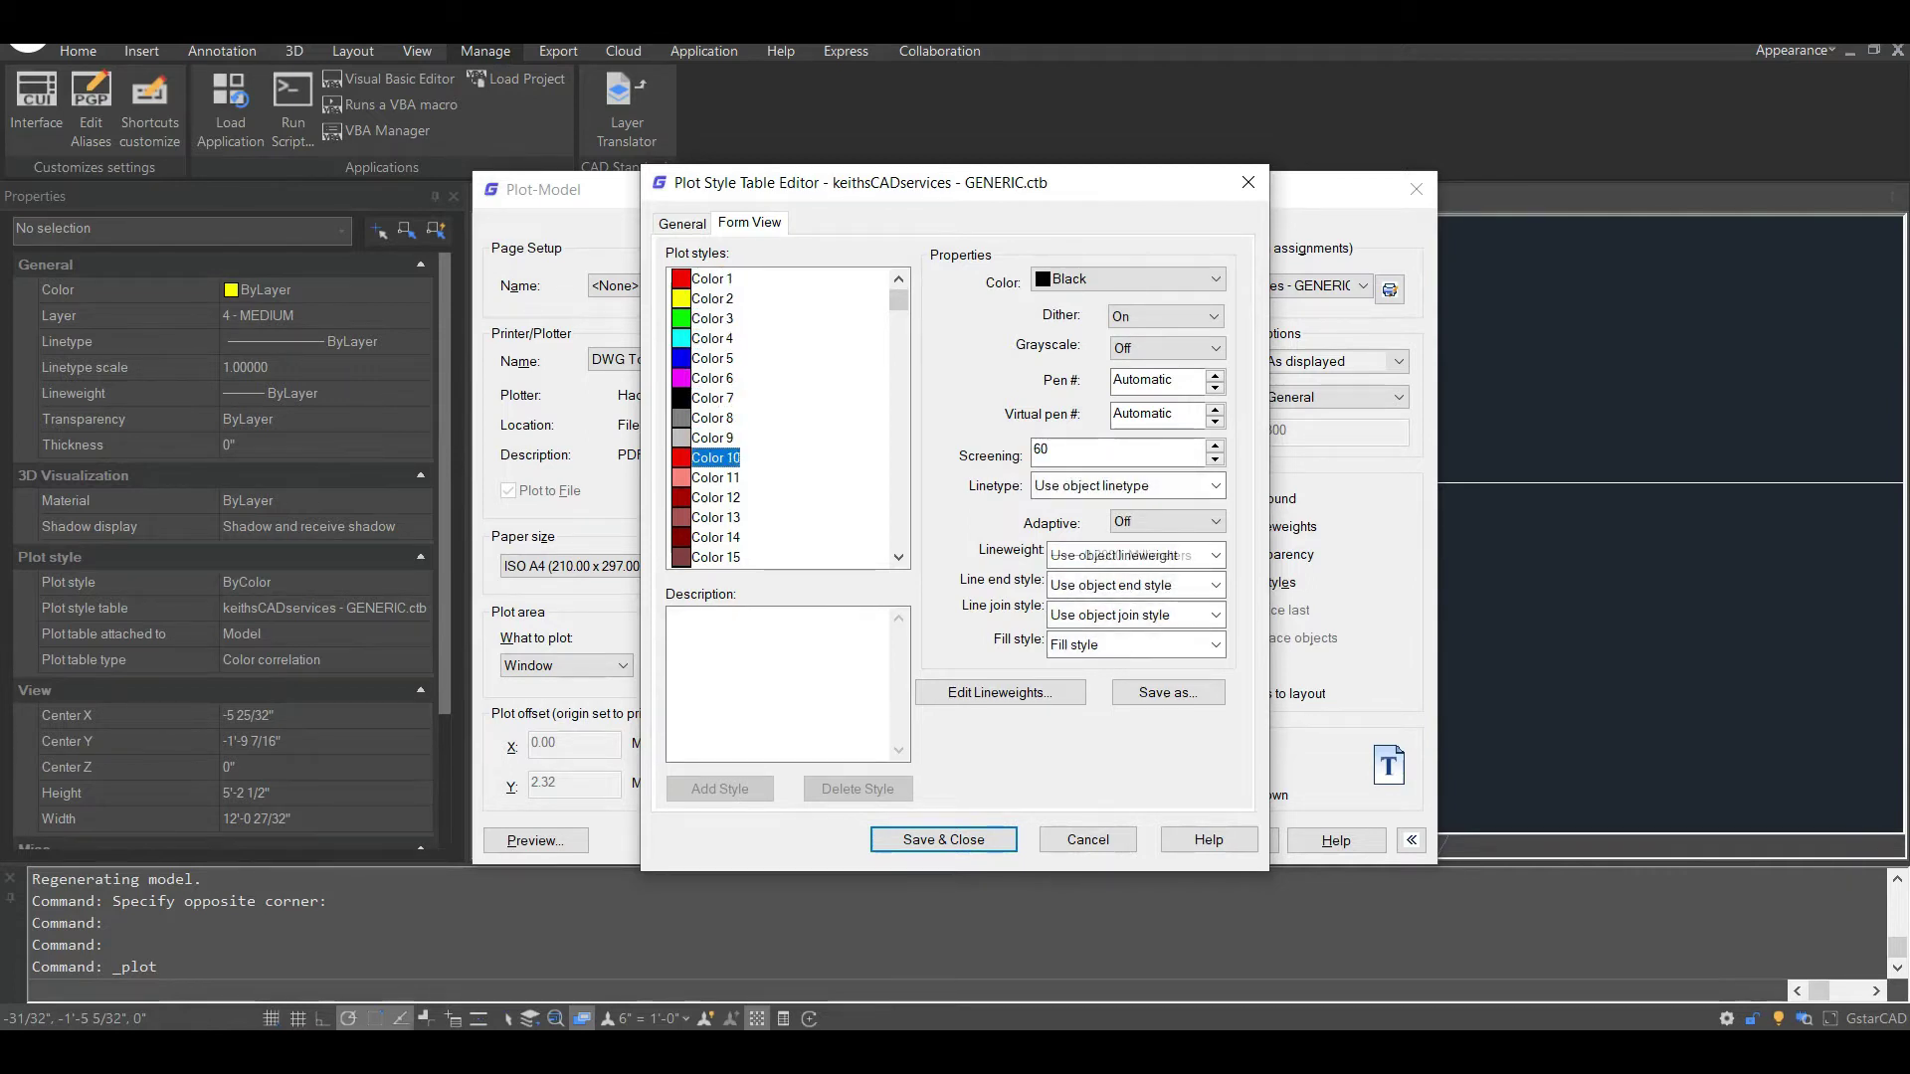
pyautogui.press('Down')
pyautogui.press('Down')
pyautogui.press('Down')
pyautogui.press('Down')
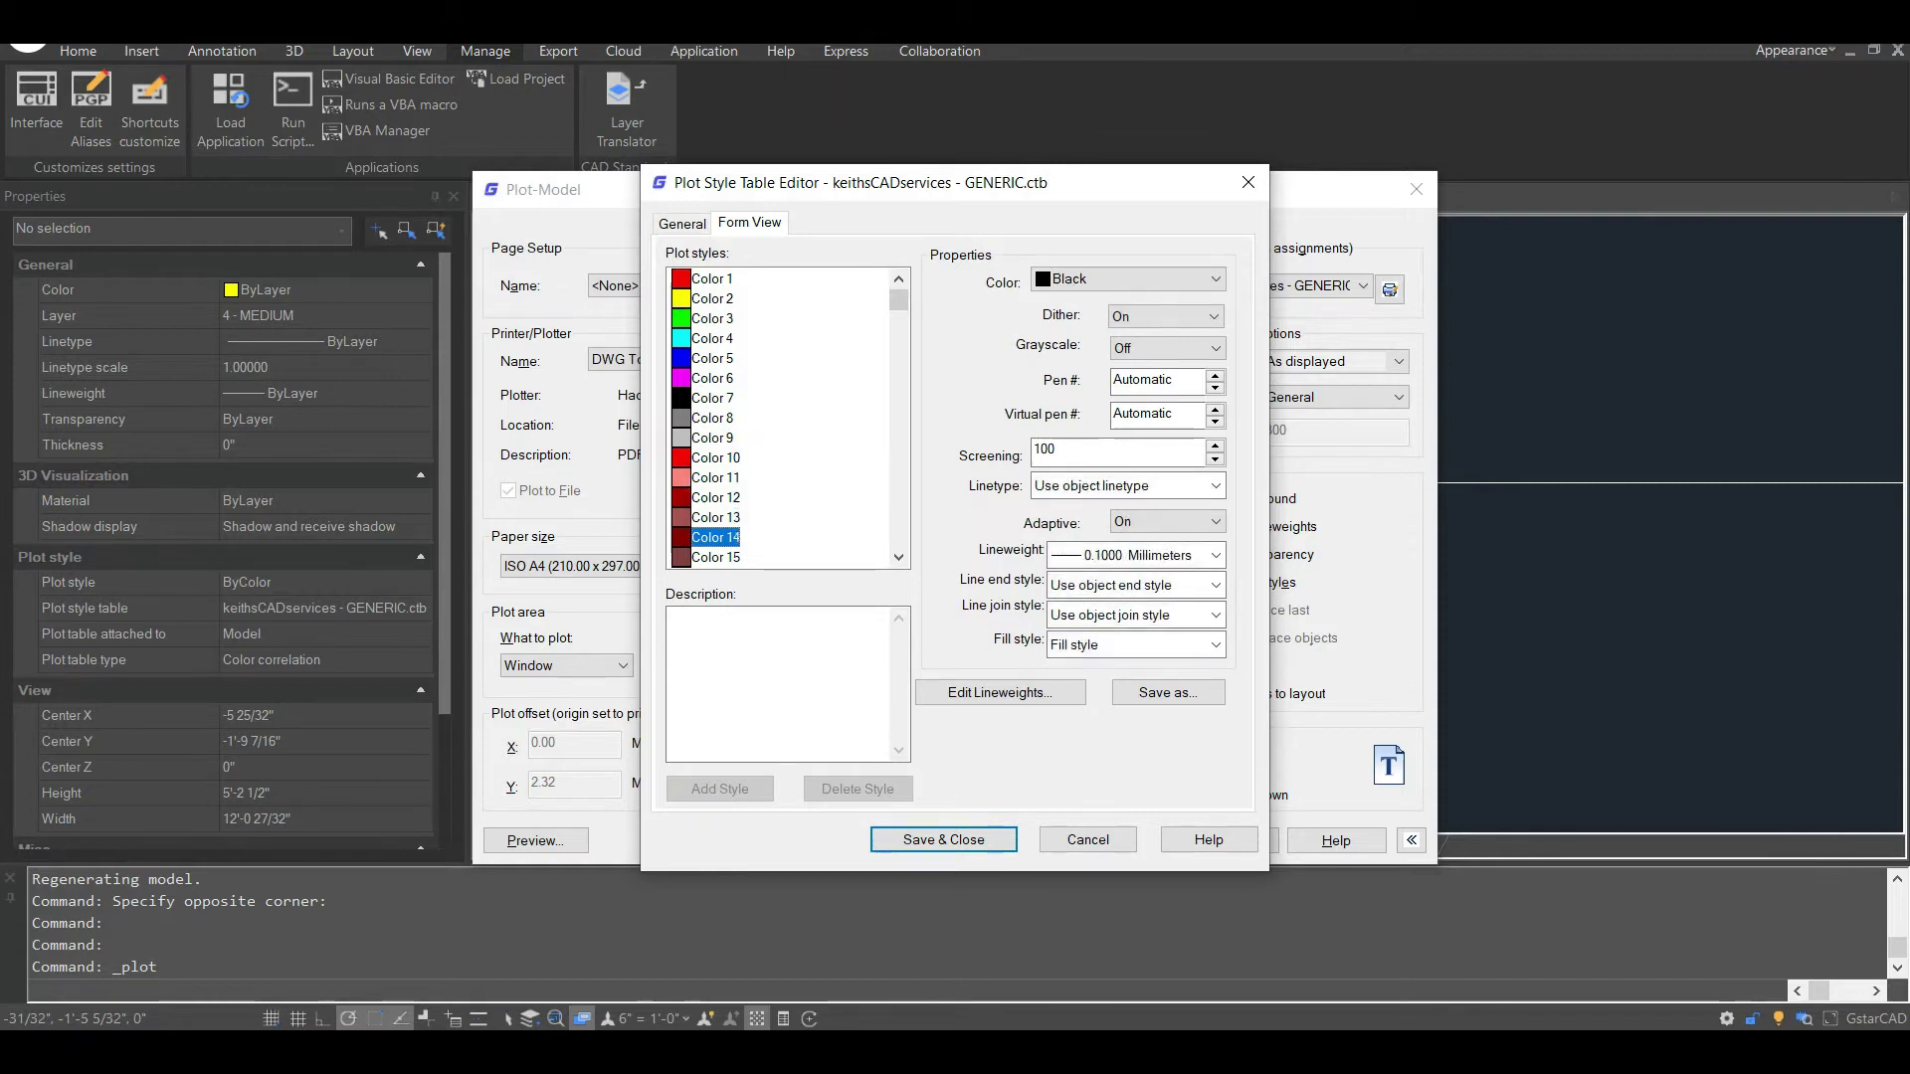
# Review the table's available lineweights in millimetres, and leave the plot style editor and plot settings without saving.
pyautogui.click(980, 693)
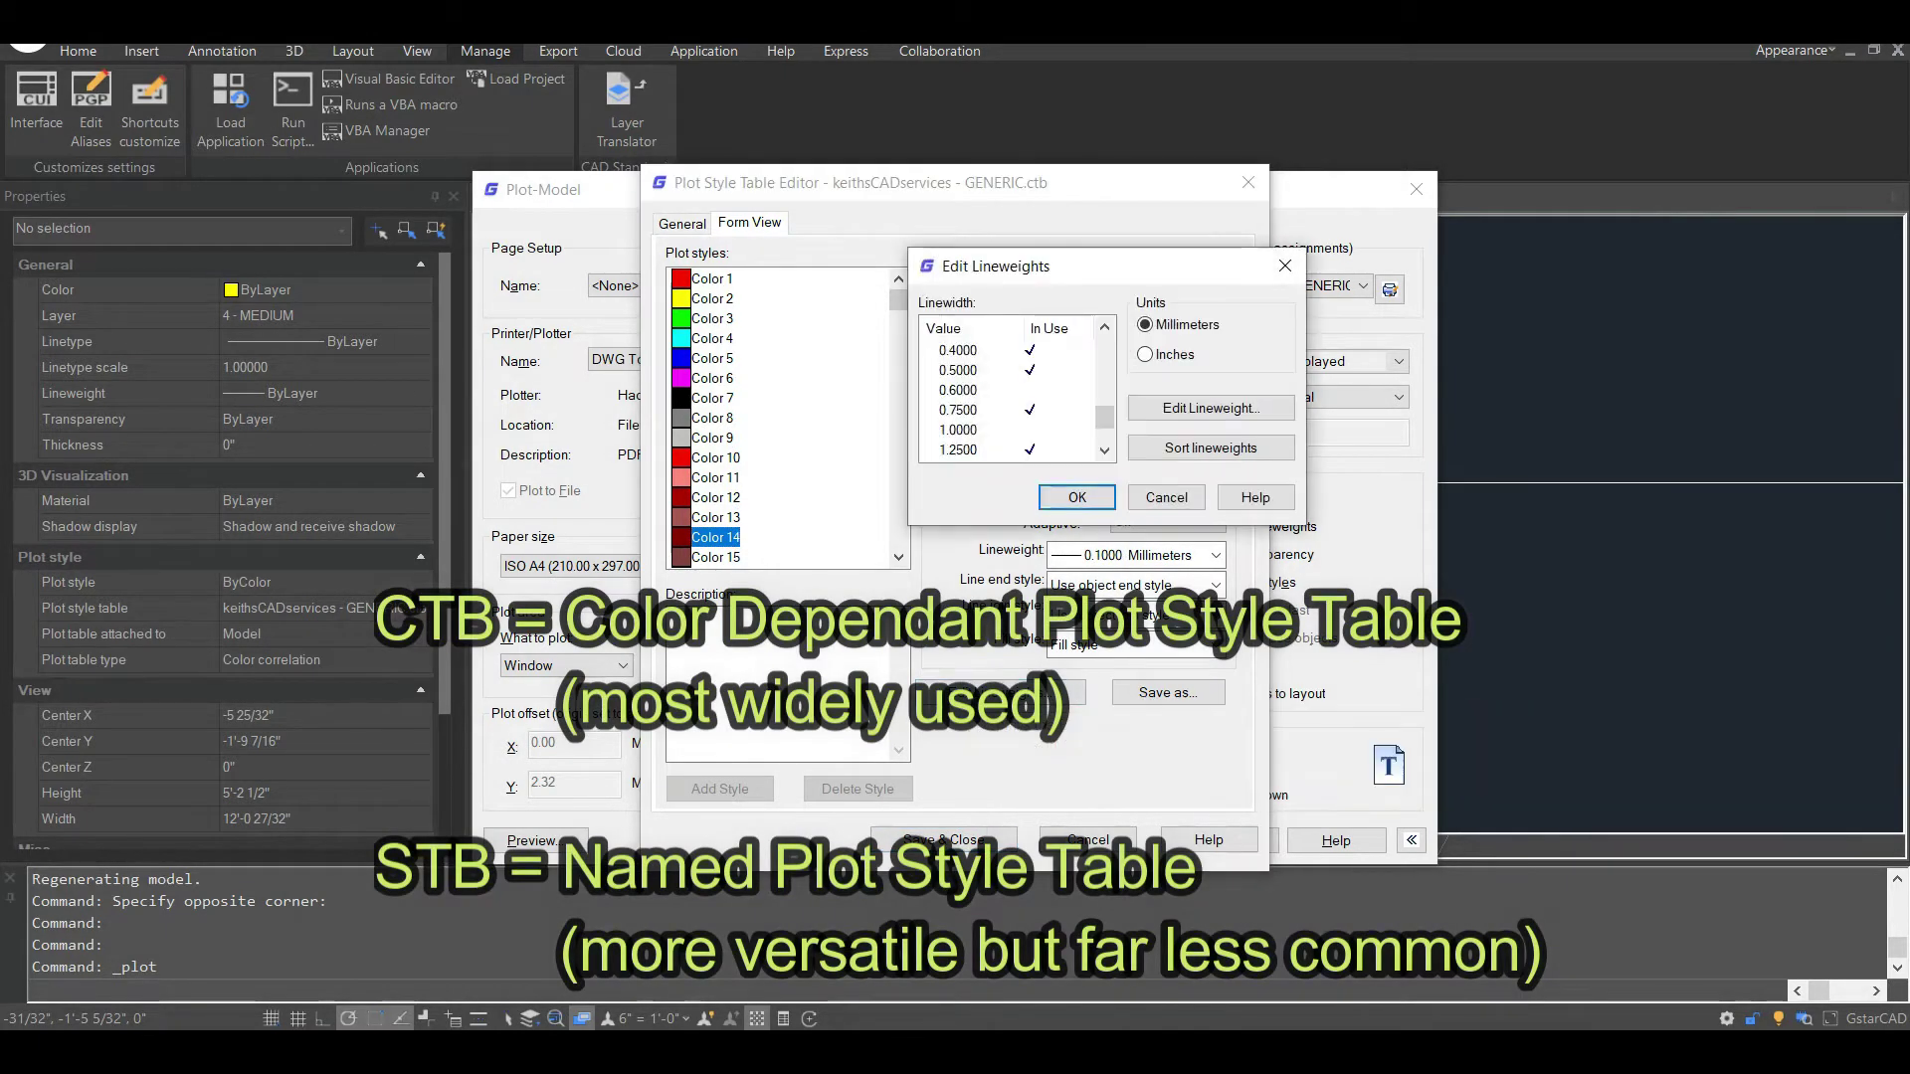
pyautogui.moveTo(1103, 416); pyautogui.dragTo(1103, 429)
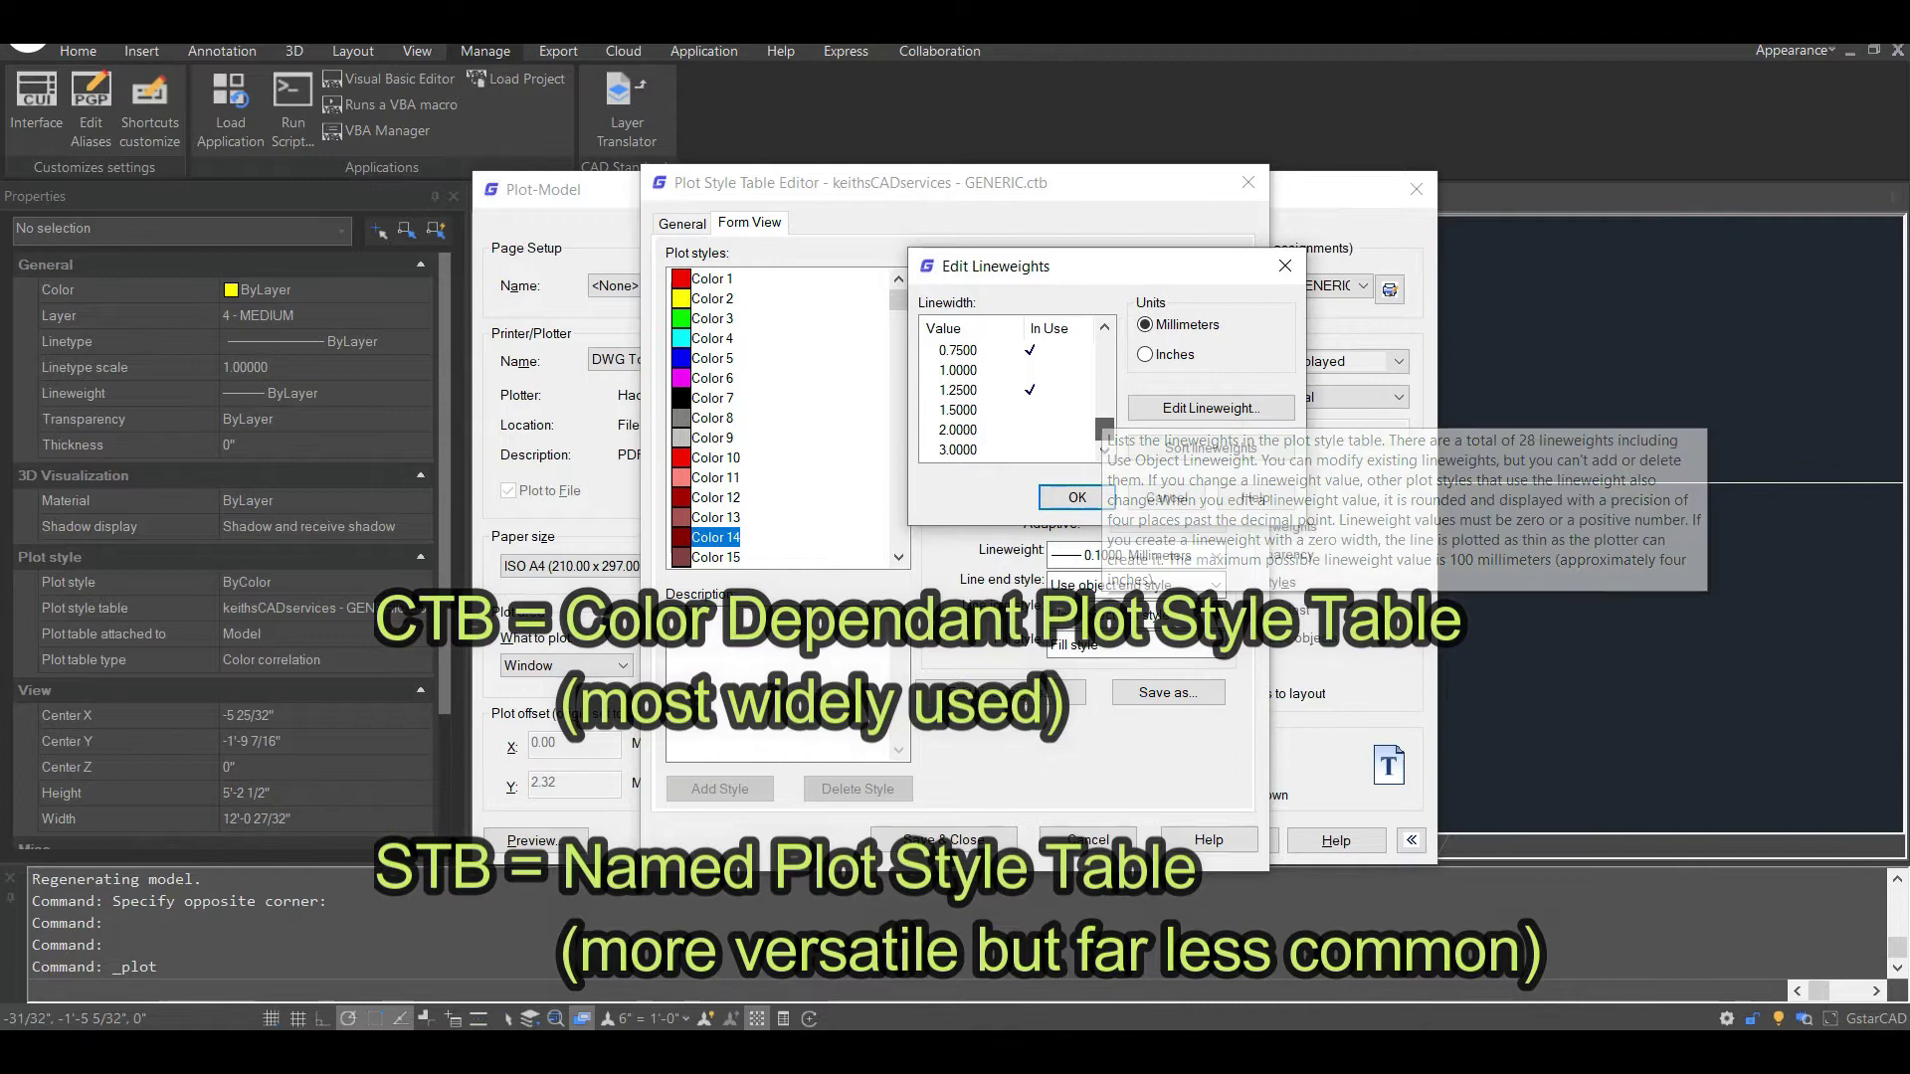
pyautogui.scroll(5, 1010, 398)
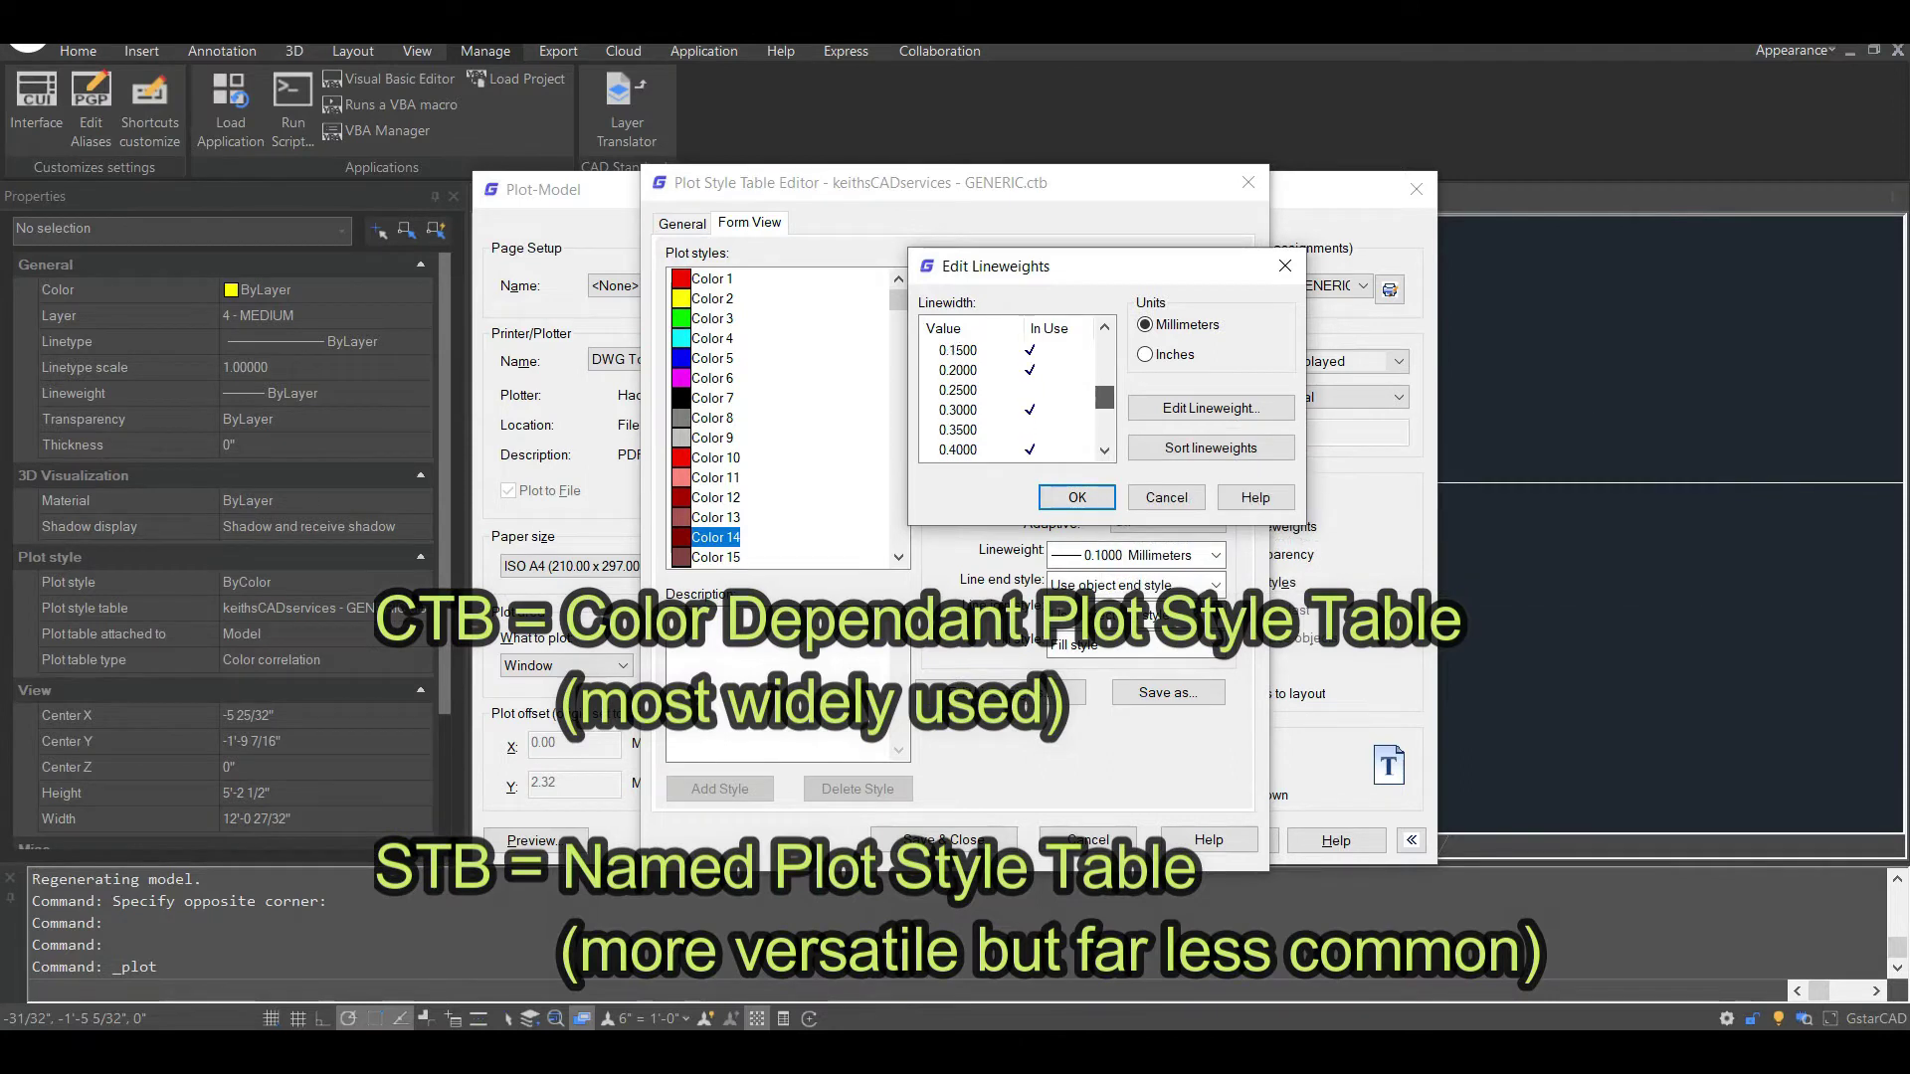
pyautogui.moveTo(1104, 366); pyautogui.dragTo(1104, 387)
pyautogui.click(1166, 497)
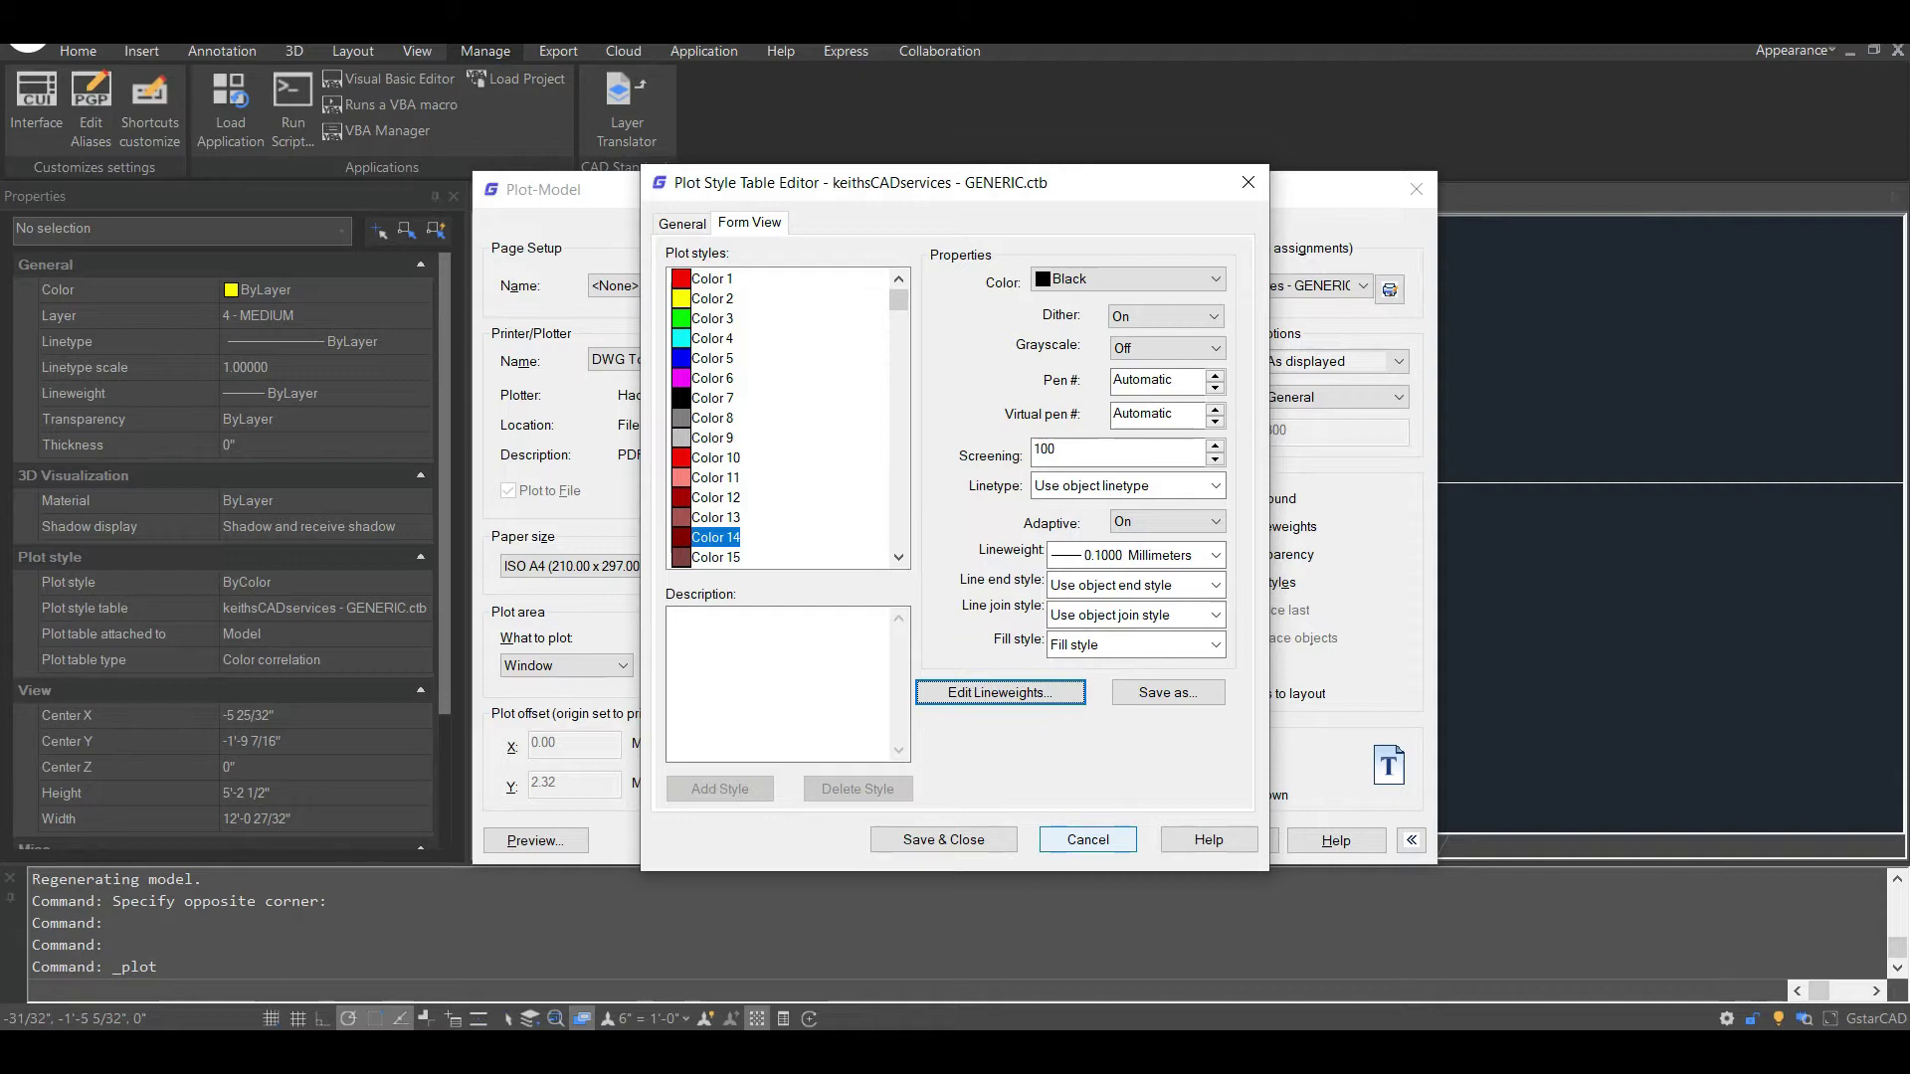
pyautogui.click(1087, 839)
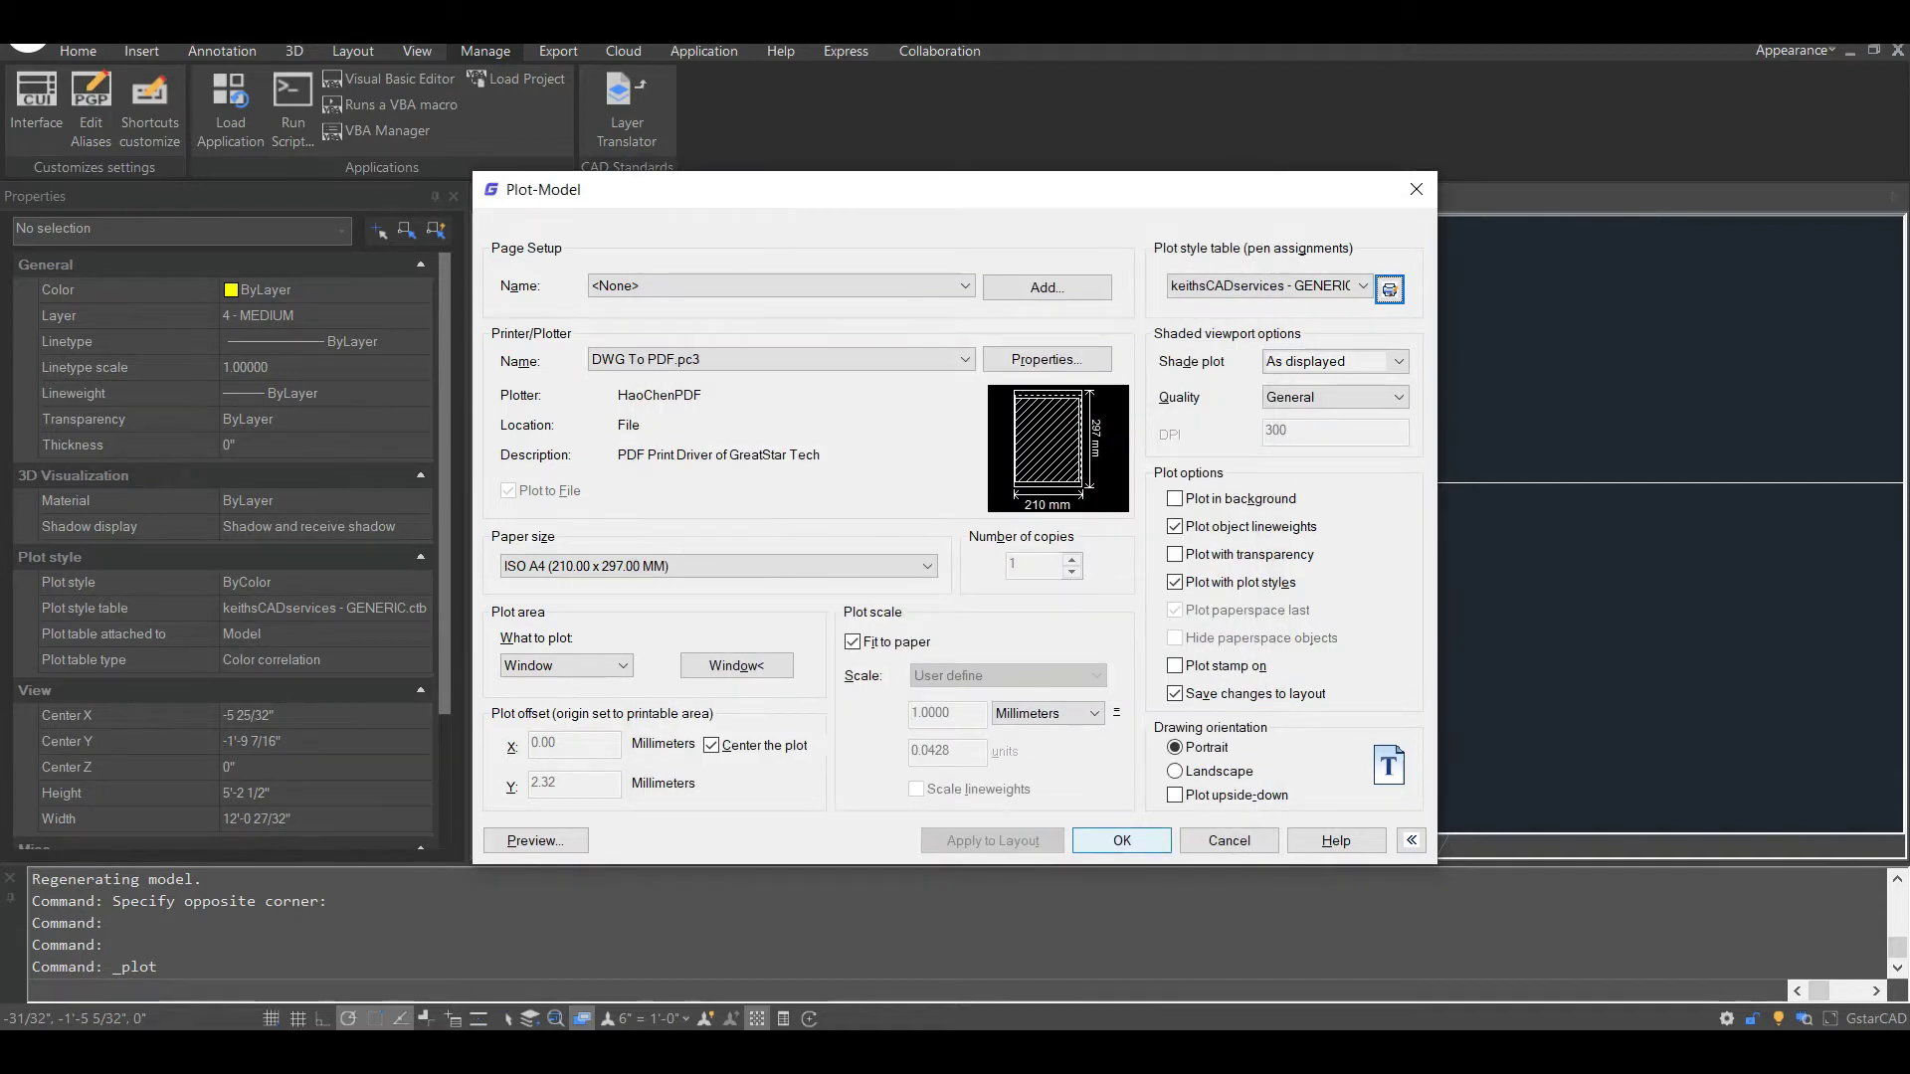
pyautogui.press('Tab')
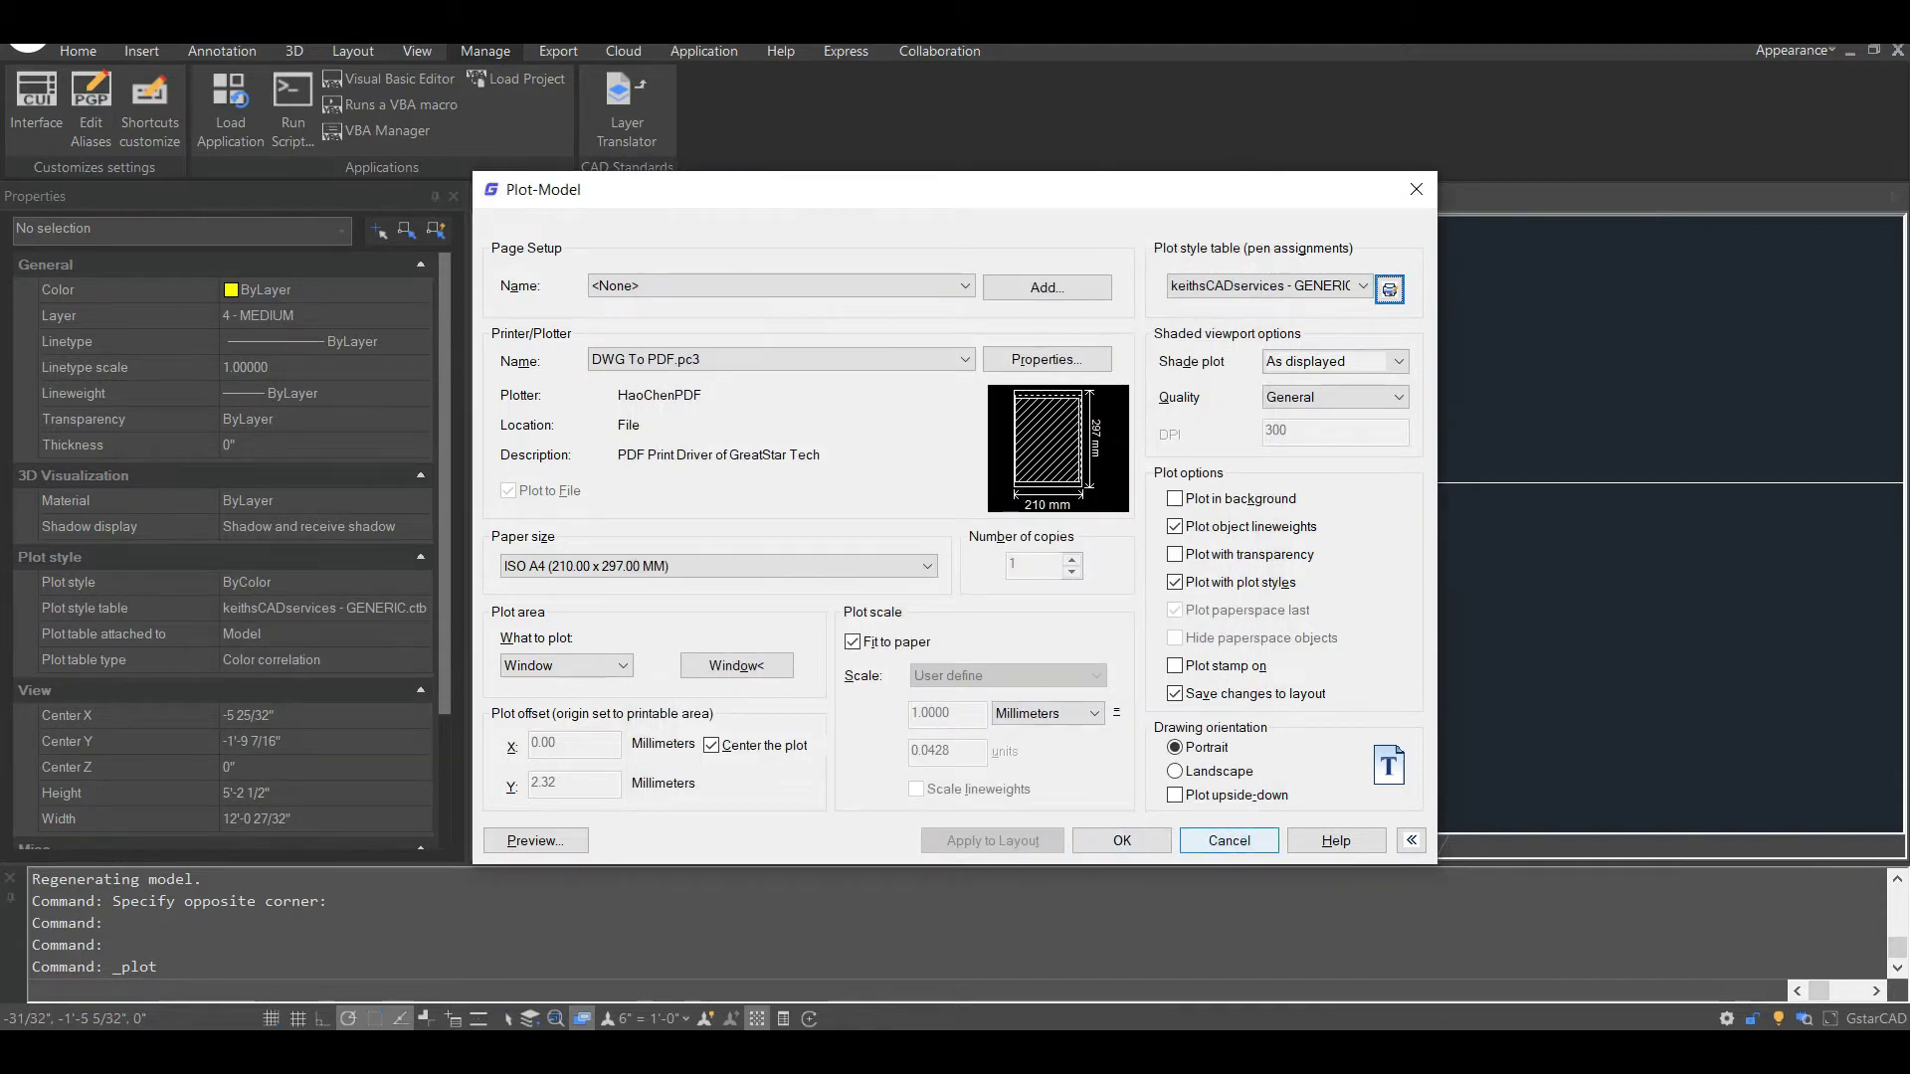
pyautogui.press('Return')
# Examine the CTB File Reference chart, including its base layer colors, lineweight slots and screened hatch colors.
pyautogui.scroll(5, 1036, 409)
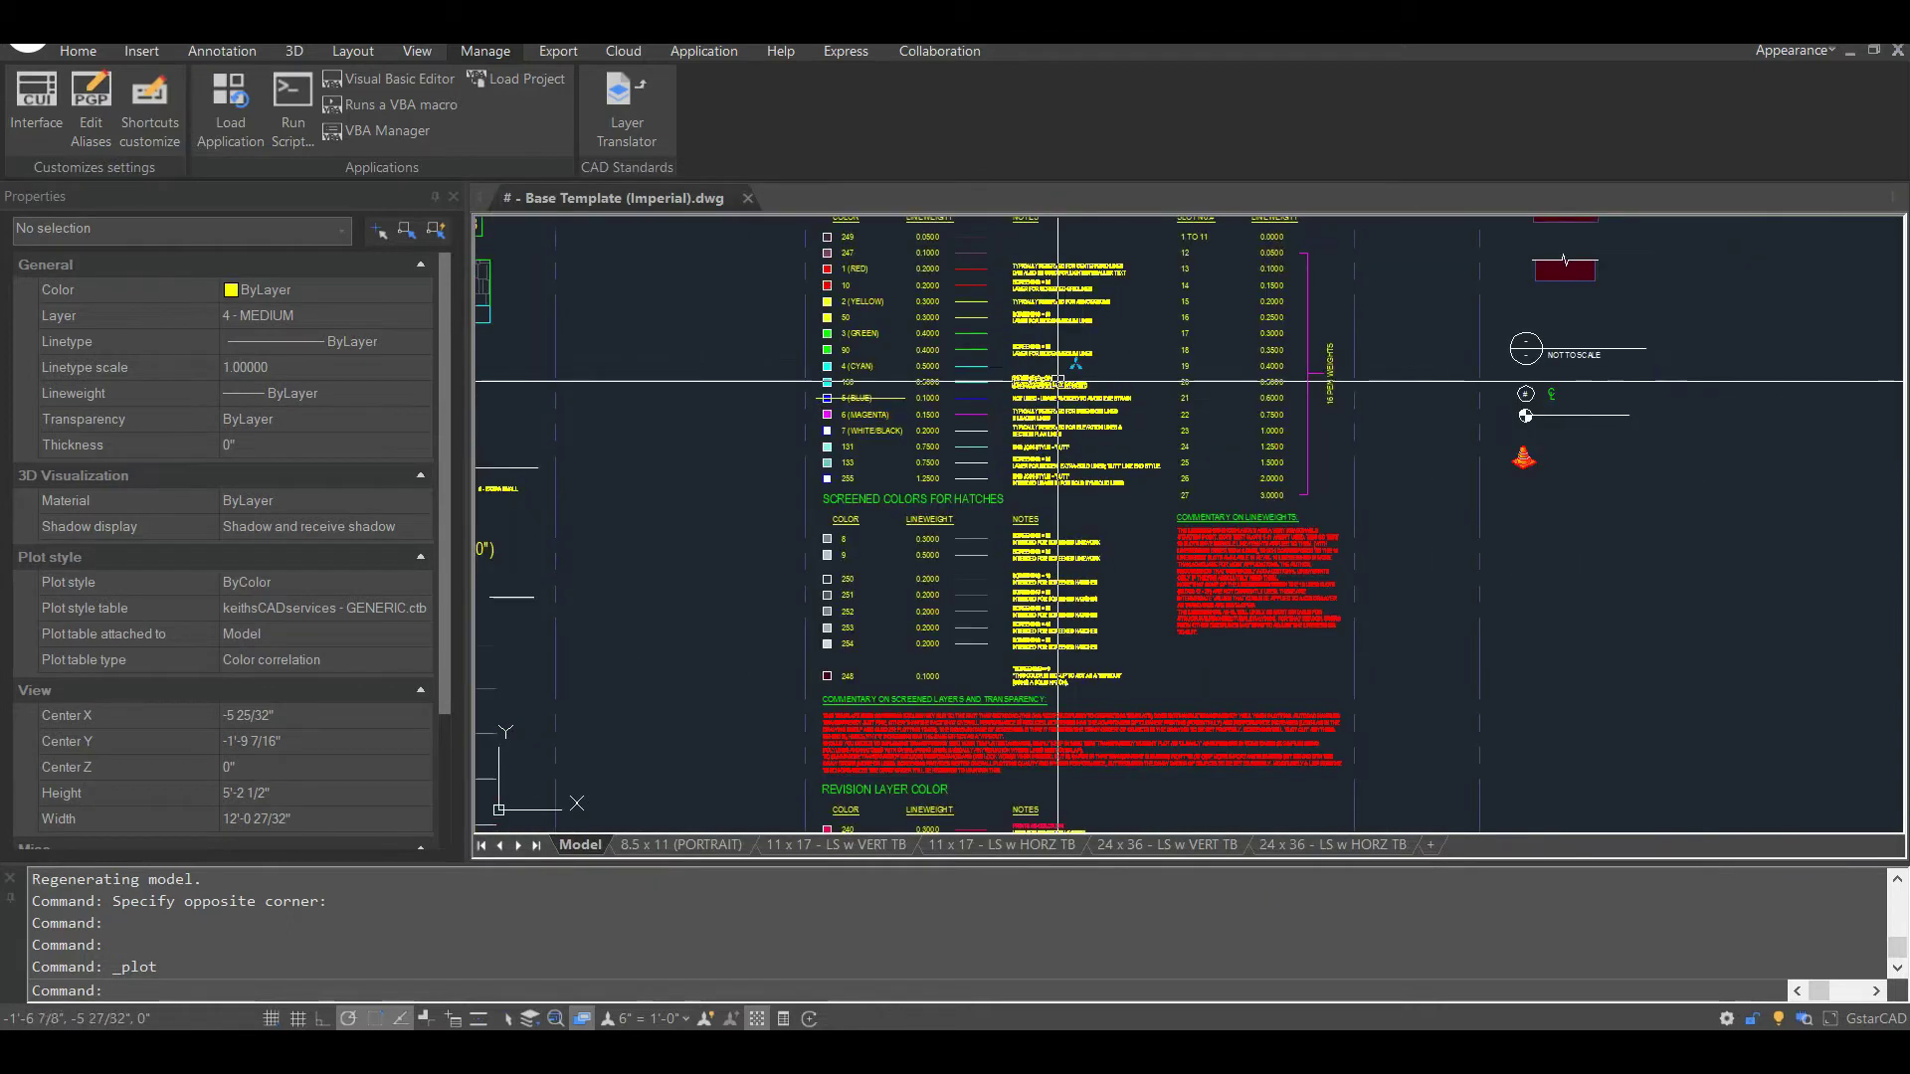
pyautogui.scroll(5, 1059, 380)
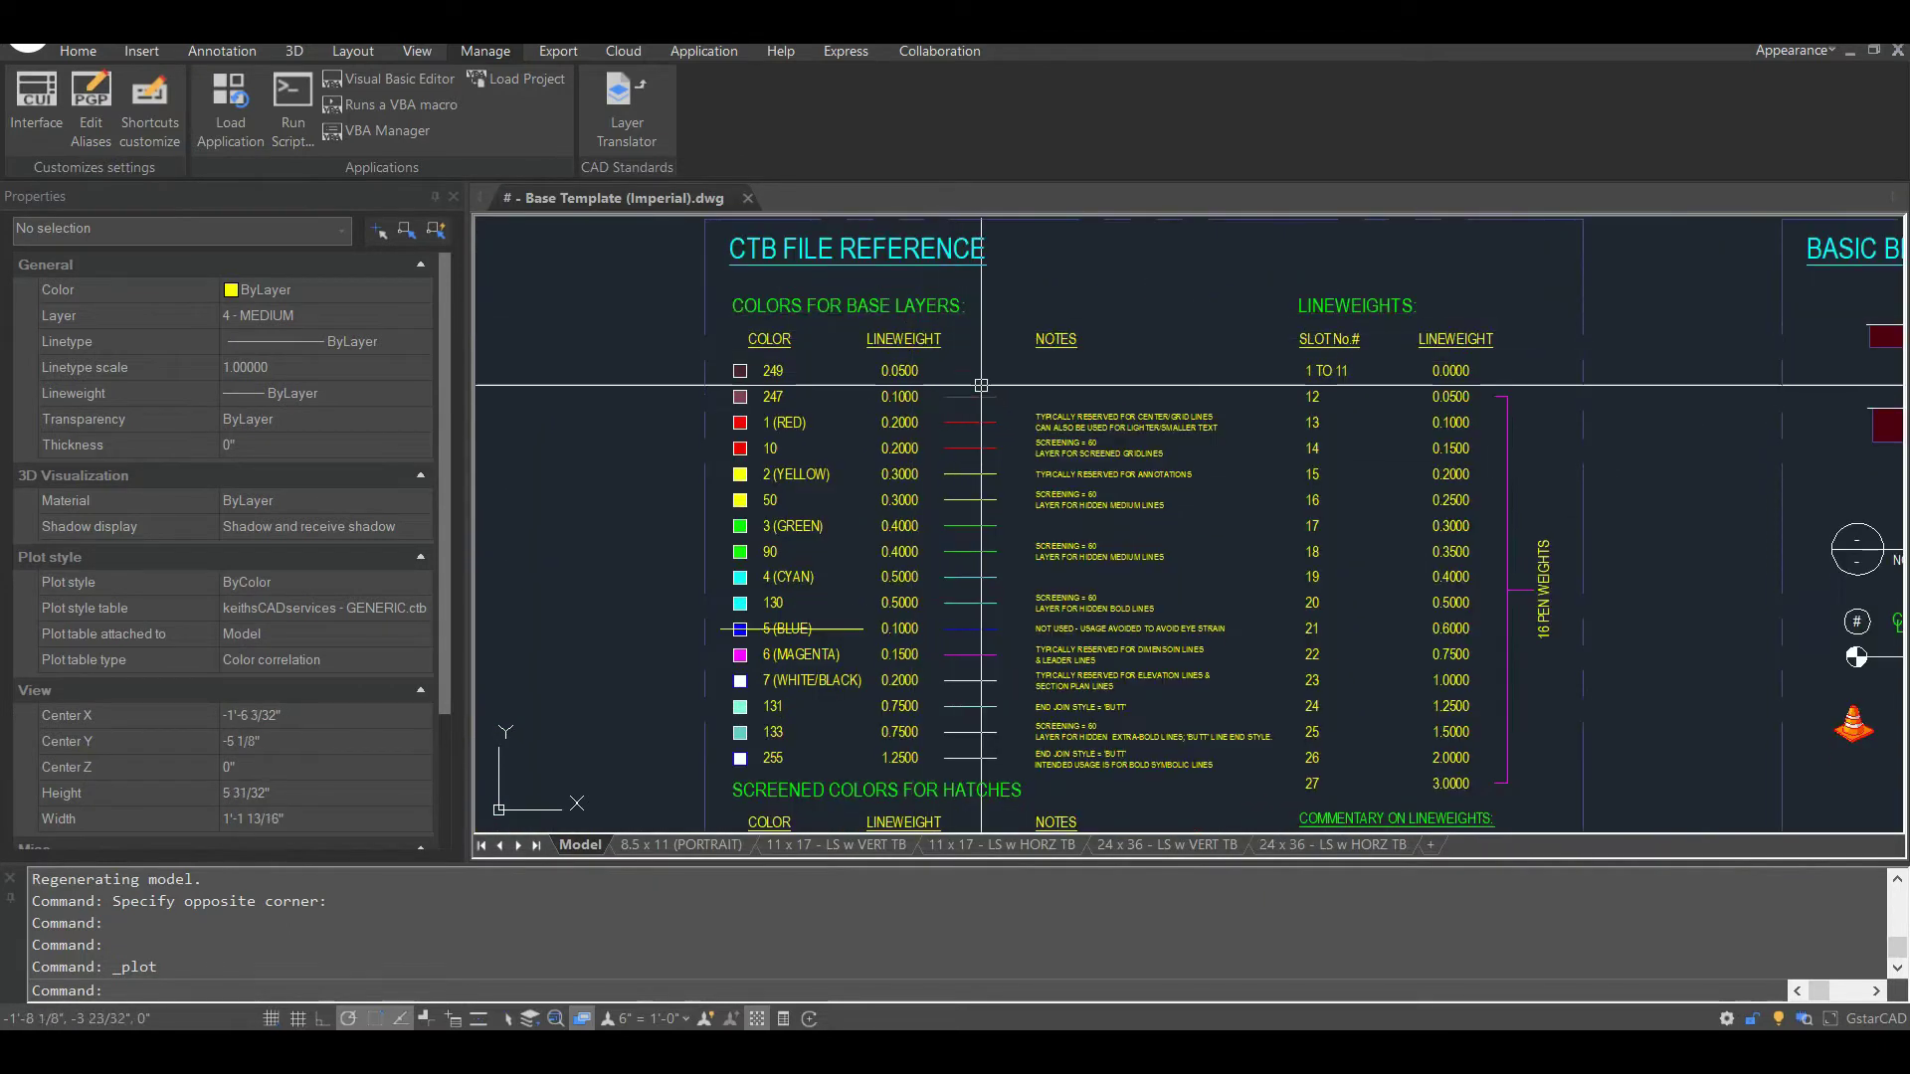
pyautogui.moveTo(1078, 450); pyautogui.dragTo(985, 490, button='middle')
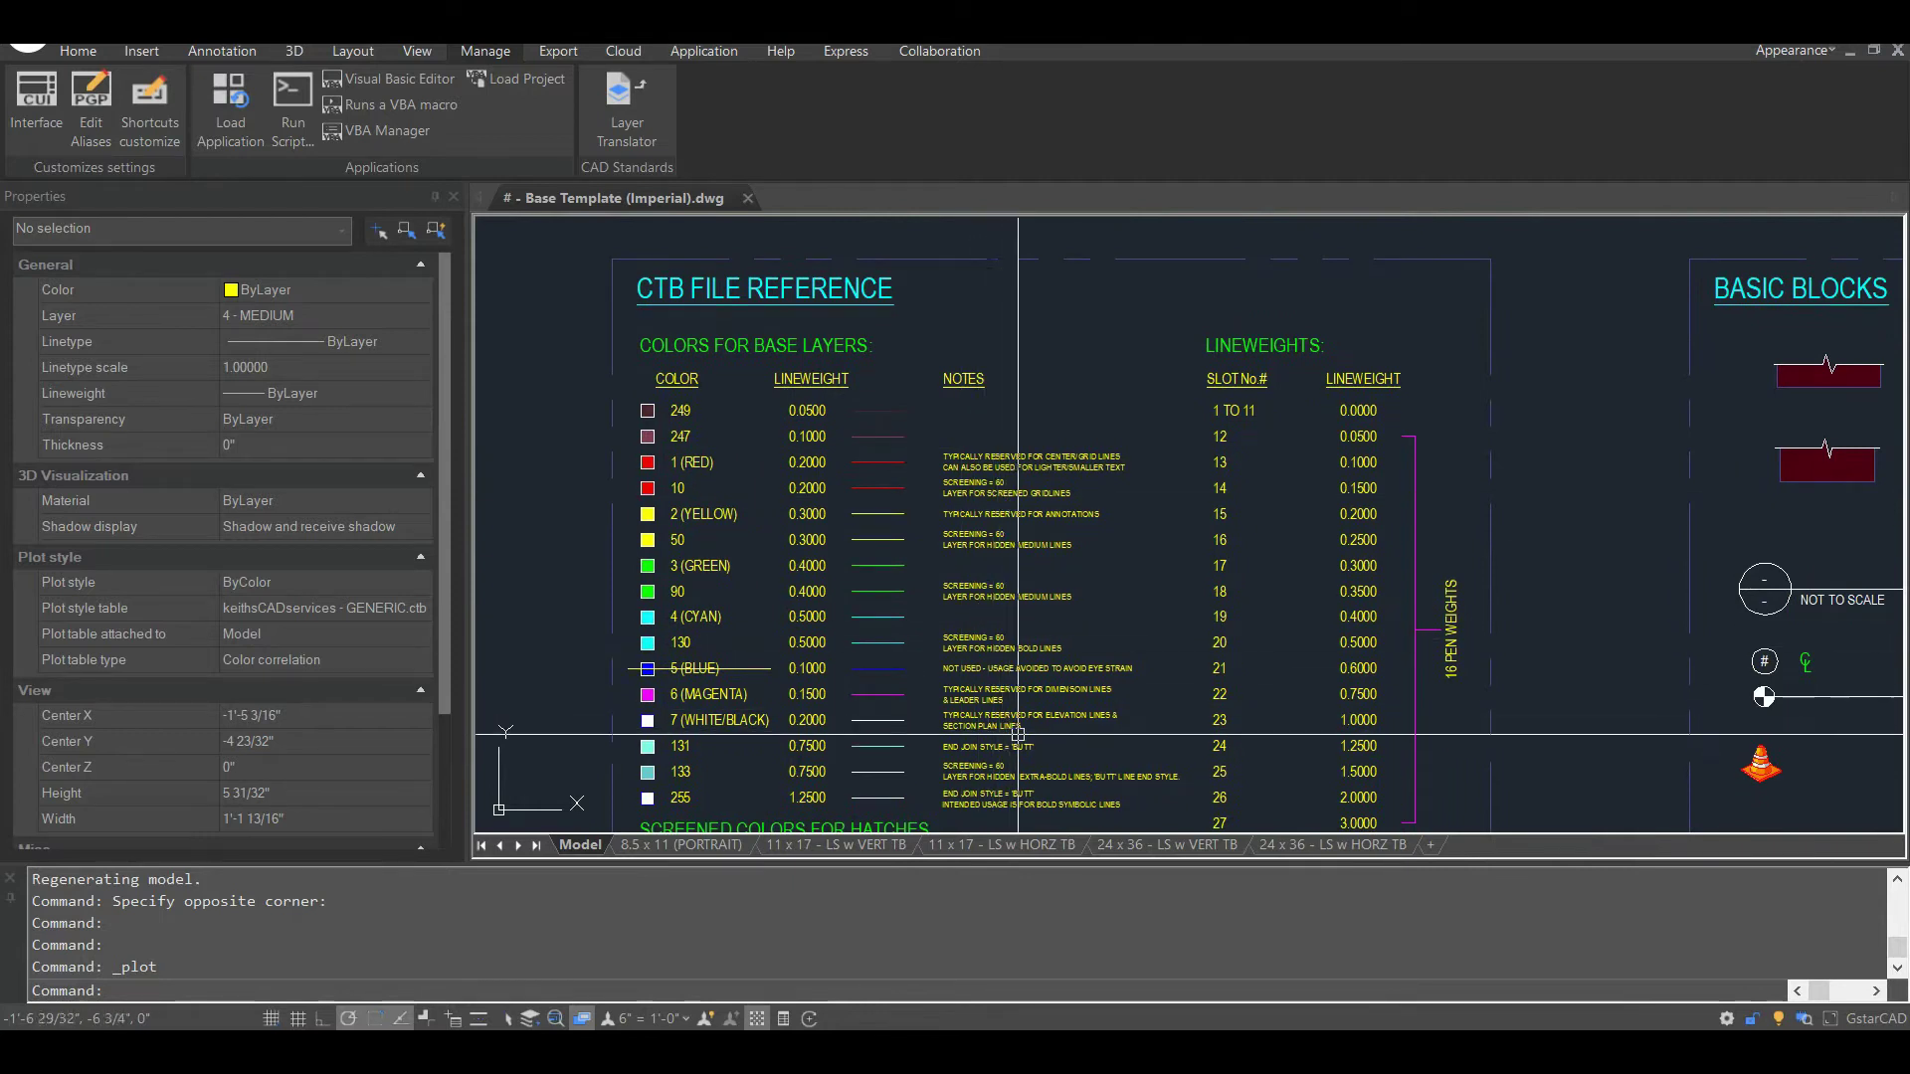
pyautogui.moveTo(1018, 734); pyautogui.dragTo(1132, 437, button='middle')
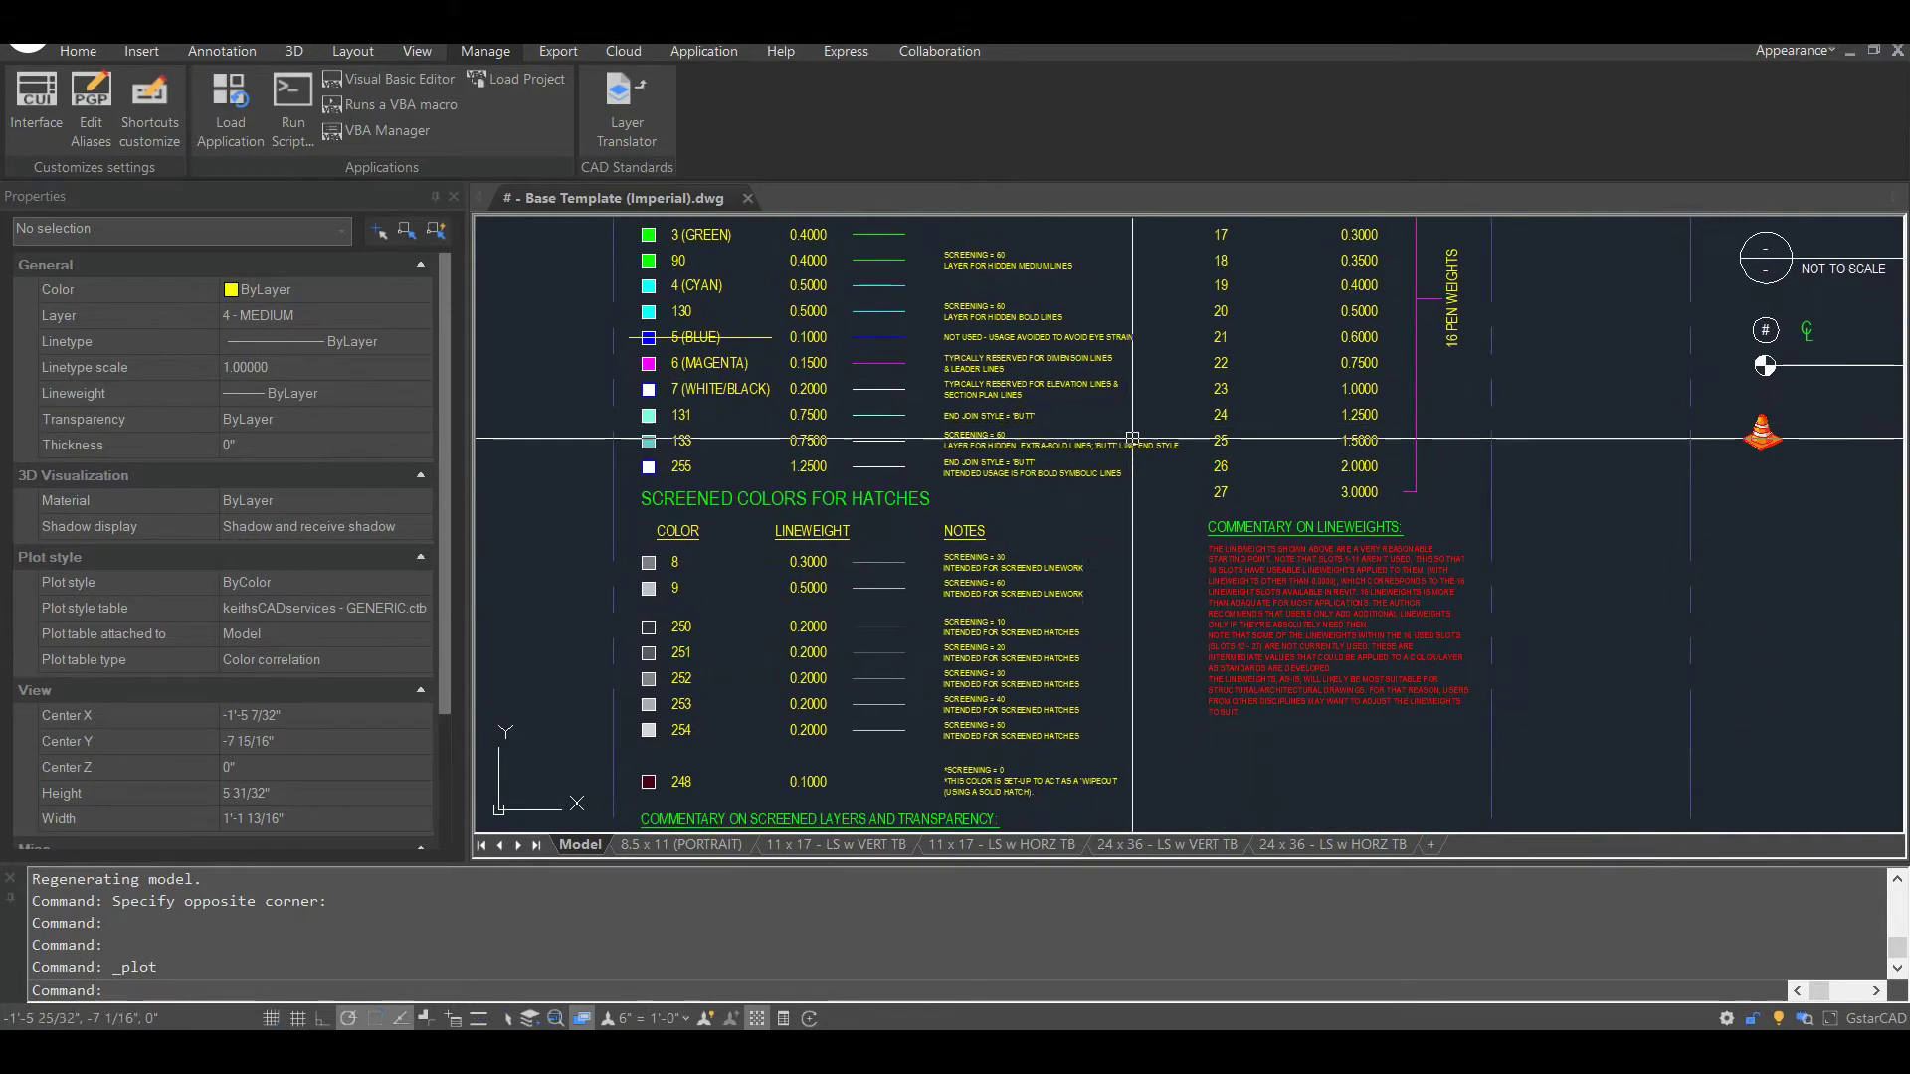
pyautogui.scroll(-5, 1132, 438)
pyautogui.press('Escape')
pyautogui.press('Escape')
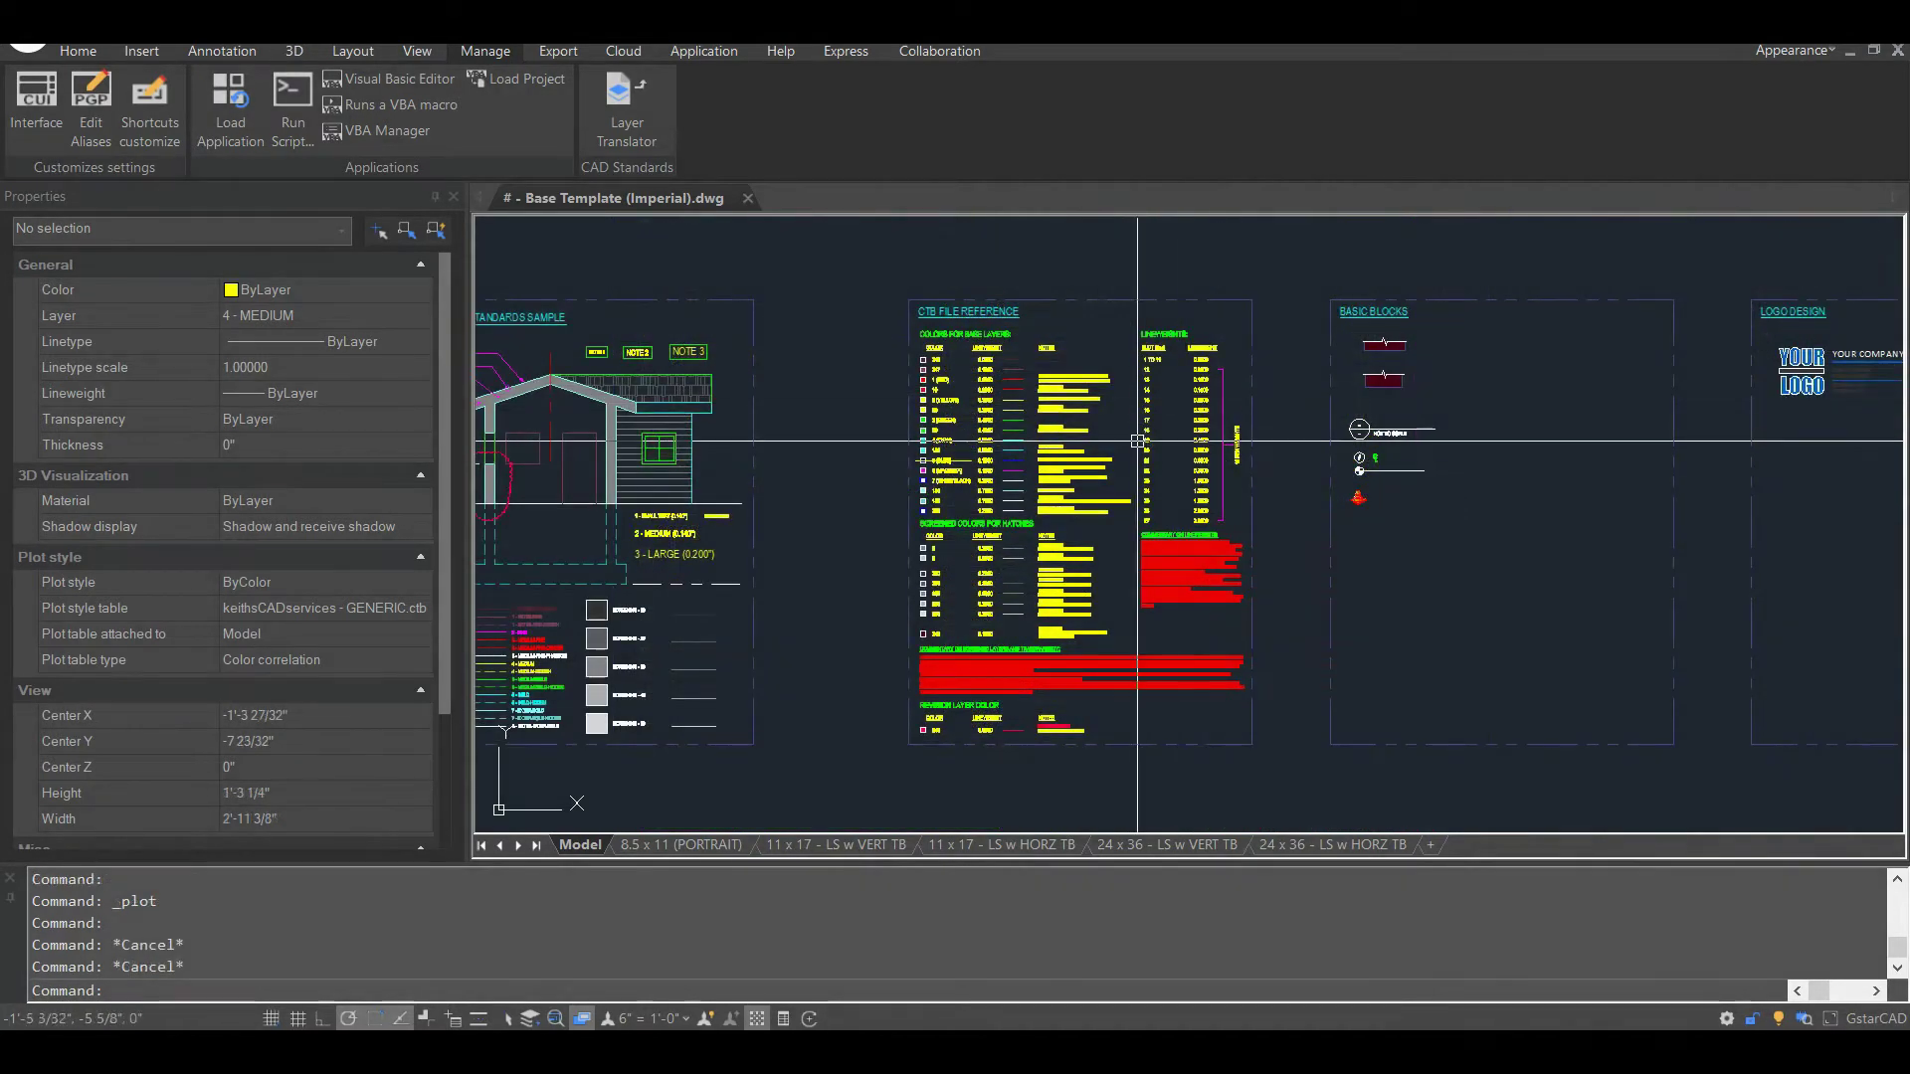
# In the keithsCADservices - GENERIC.ctb plot style table, set the lineweight of Color 1 to 1.0000 mm.
pyautogui.hotkey('ctrl', 'p')
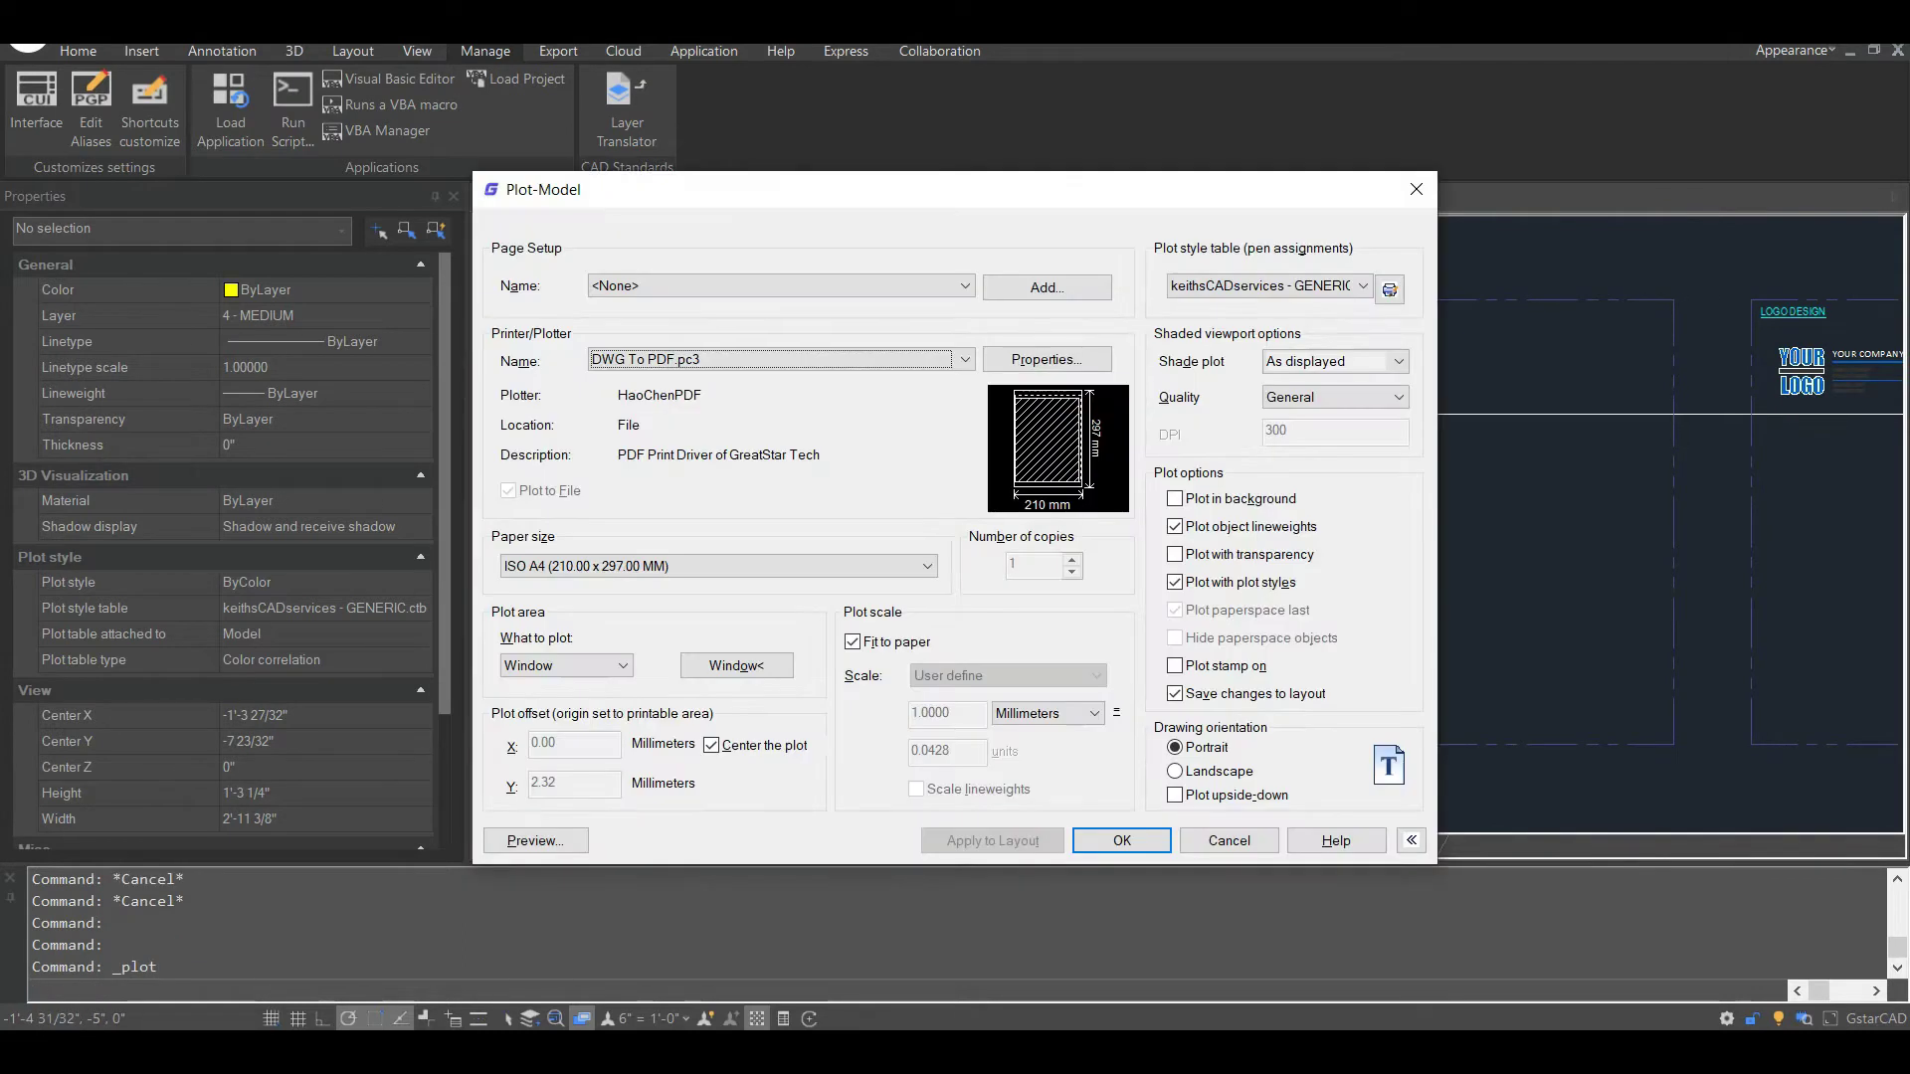
pyautogui.click(1390, 288)
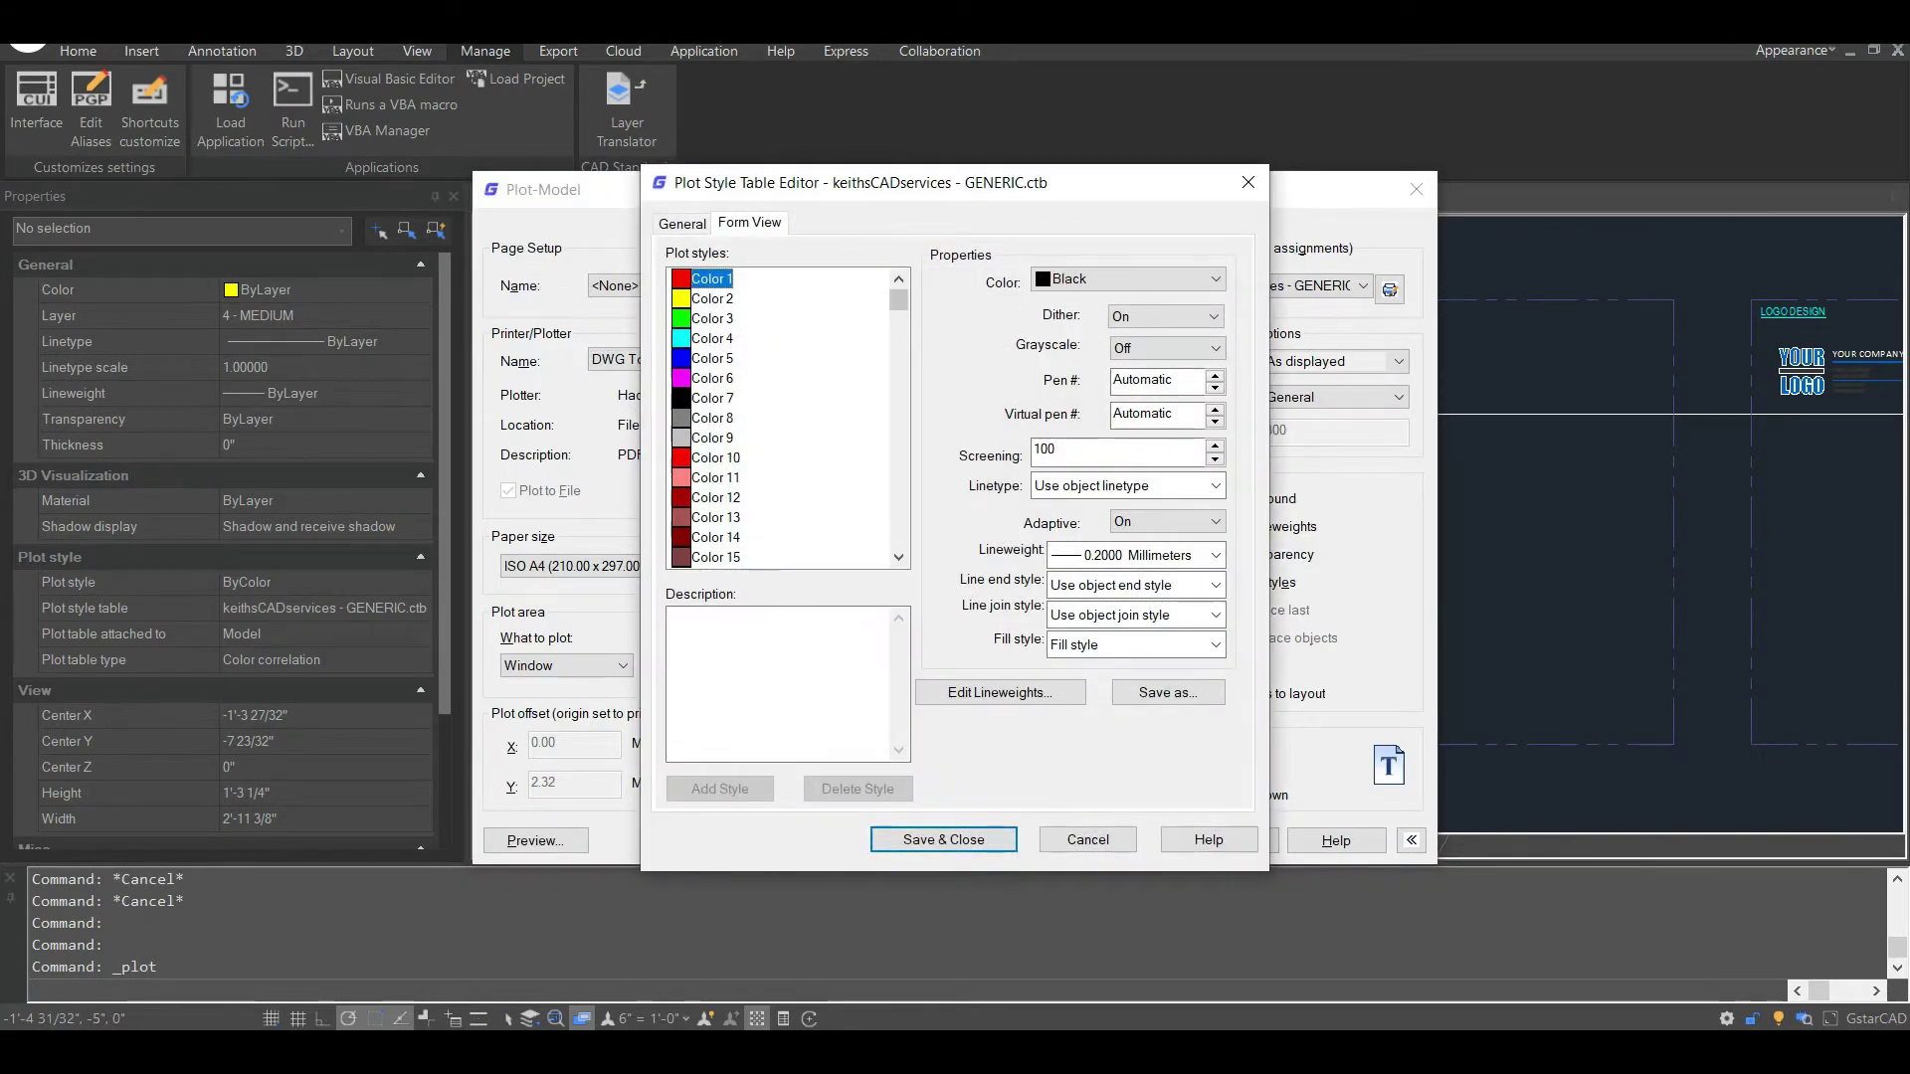
pyautogui.click(1089, 278)
pyautogui.click(1088, 278)
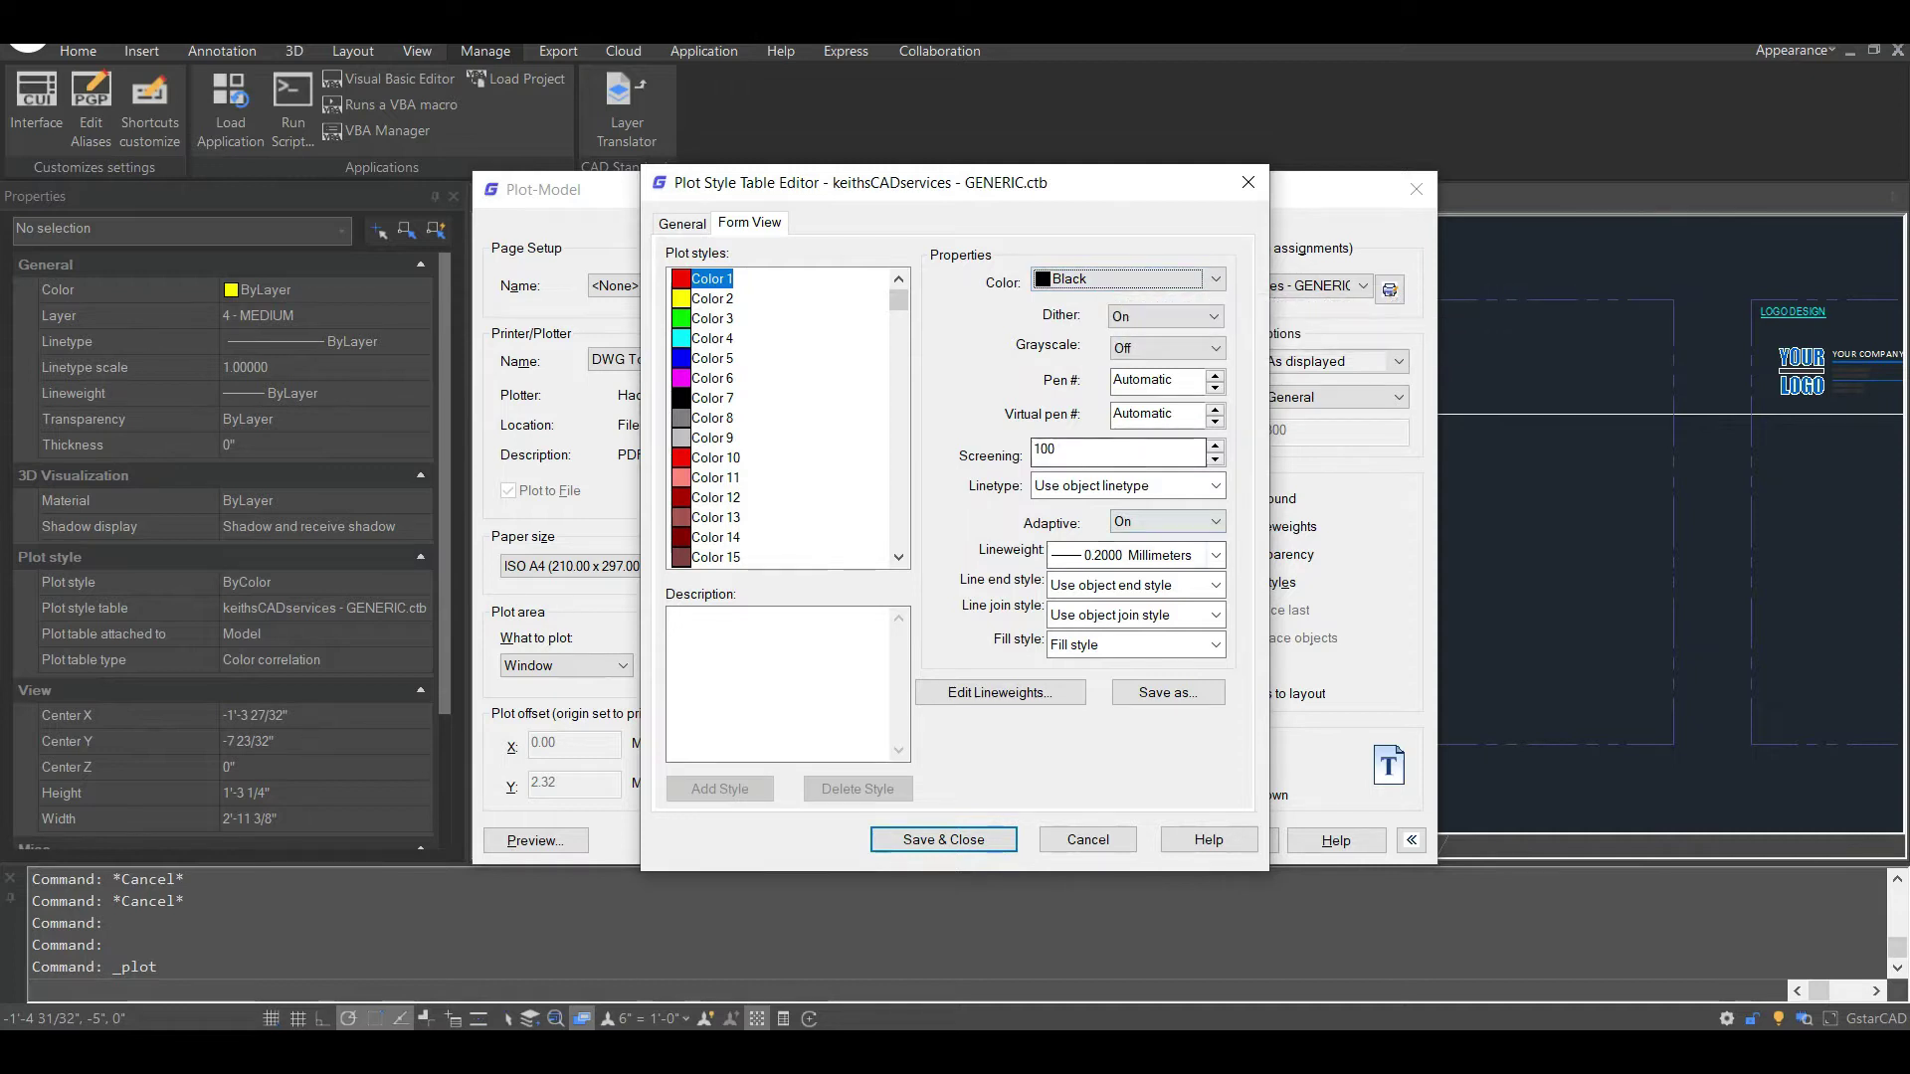
pyautogui.click(1216, 556)
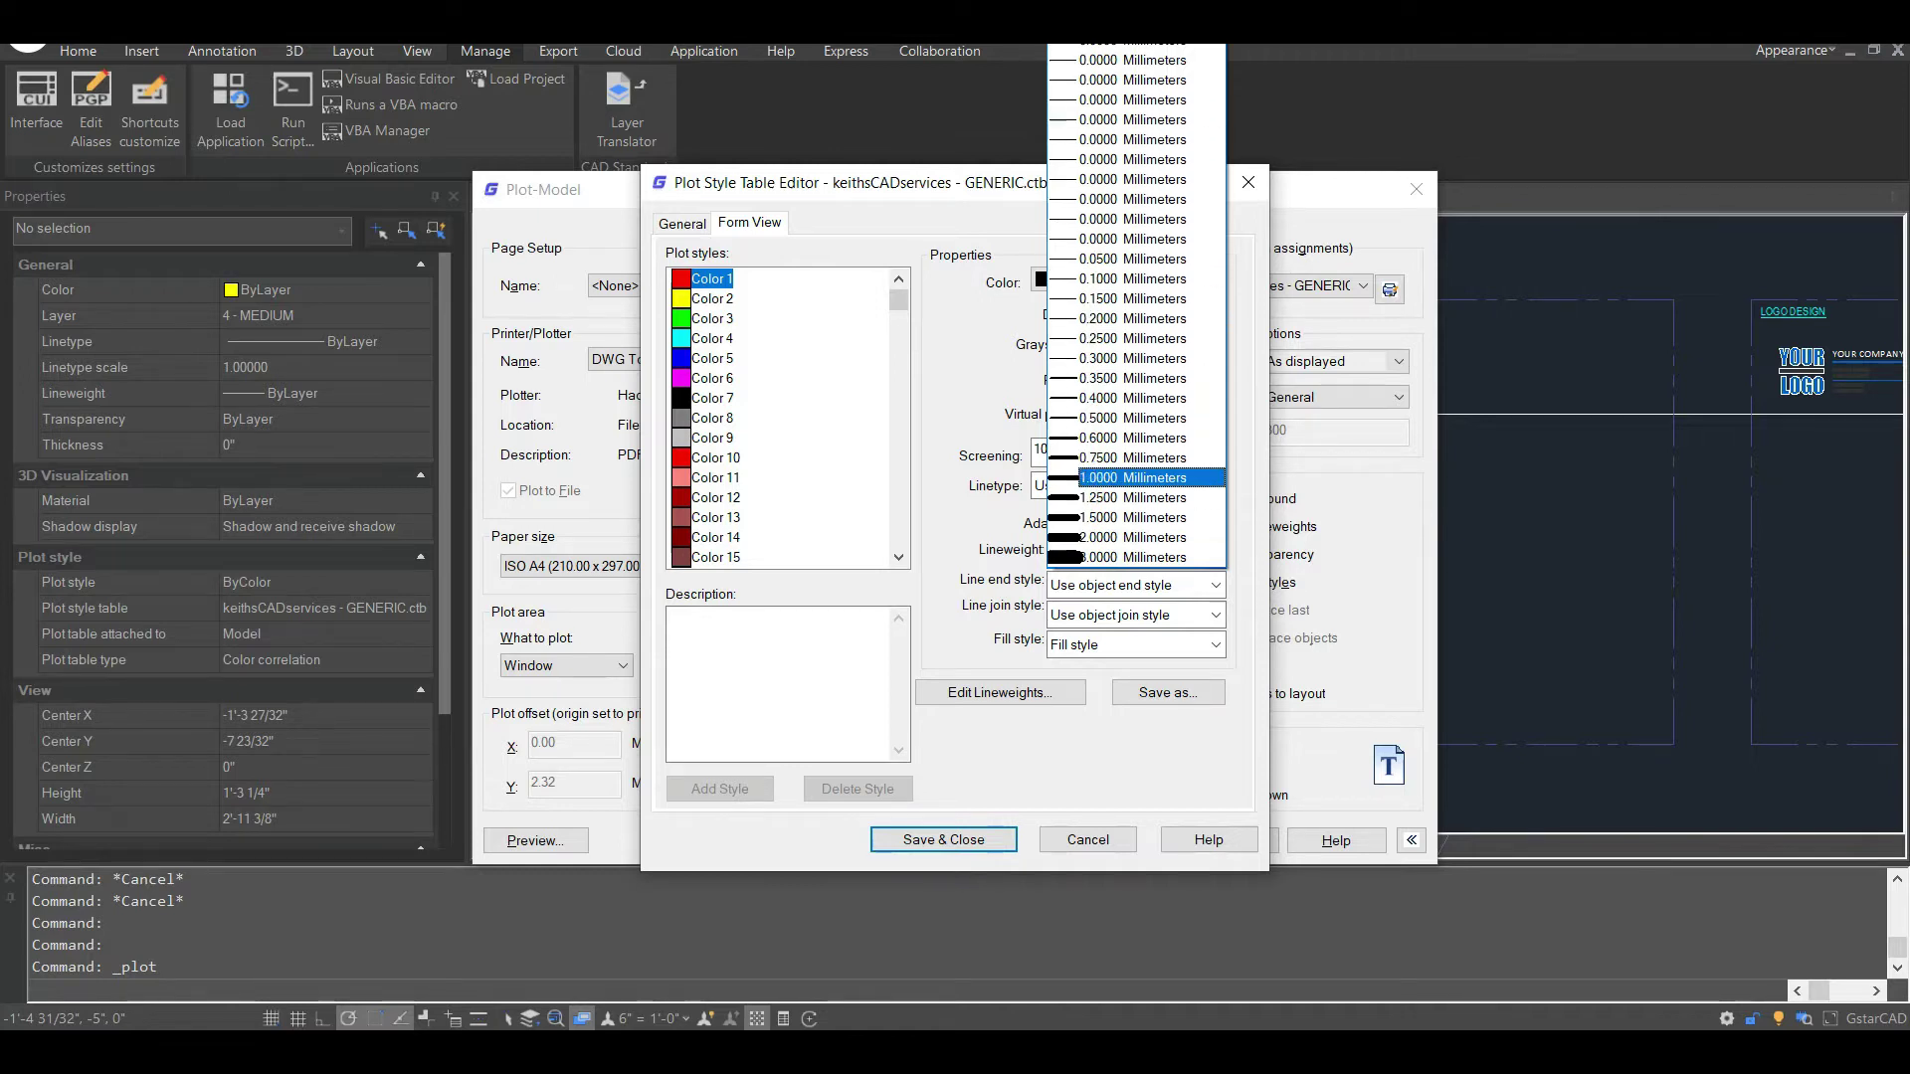
pyautogui.click(1134, 478)
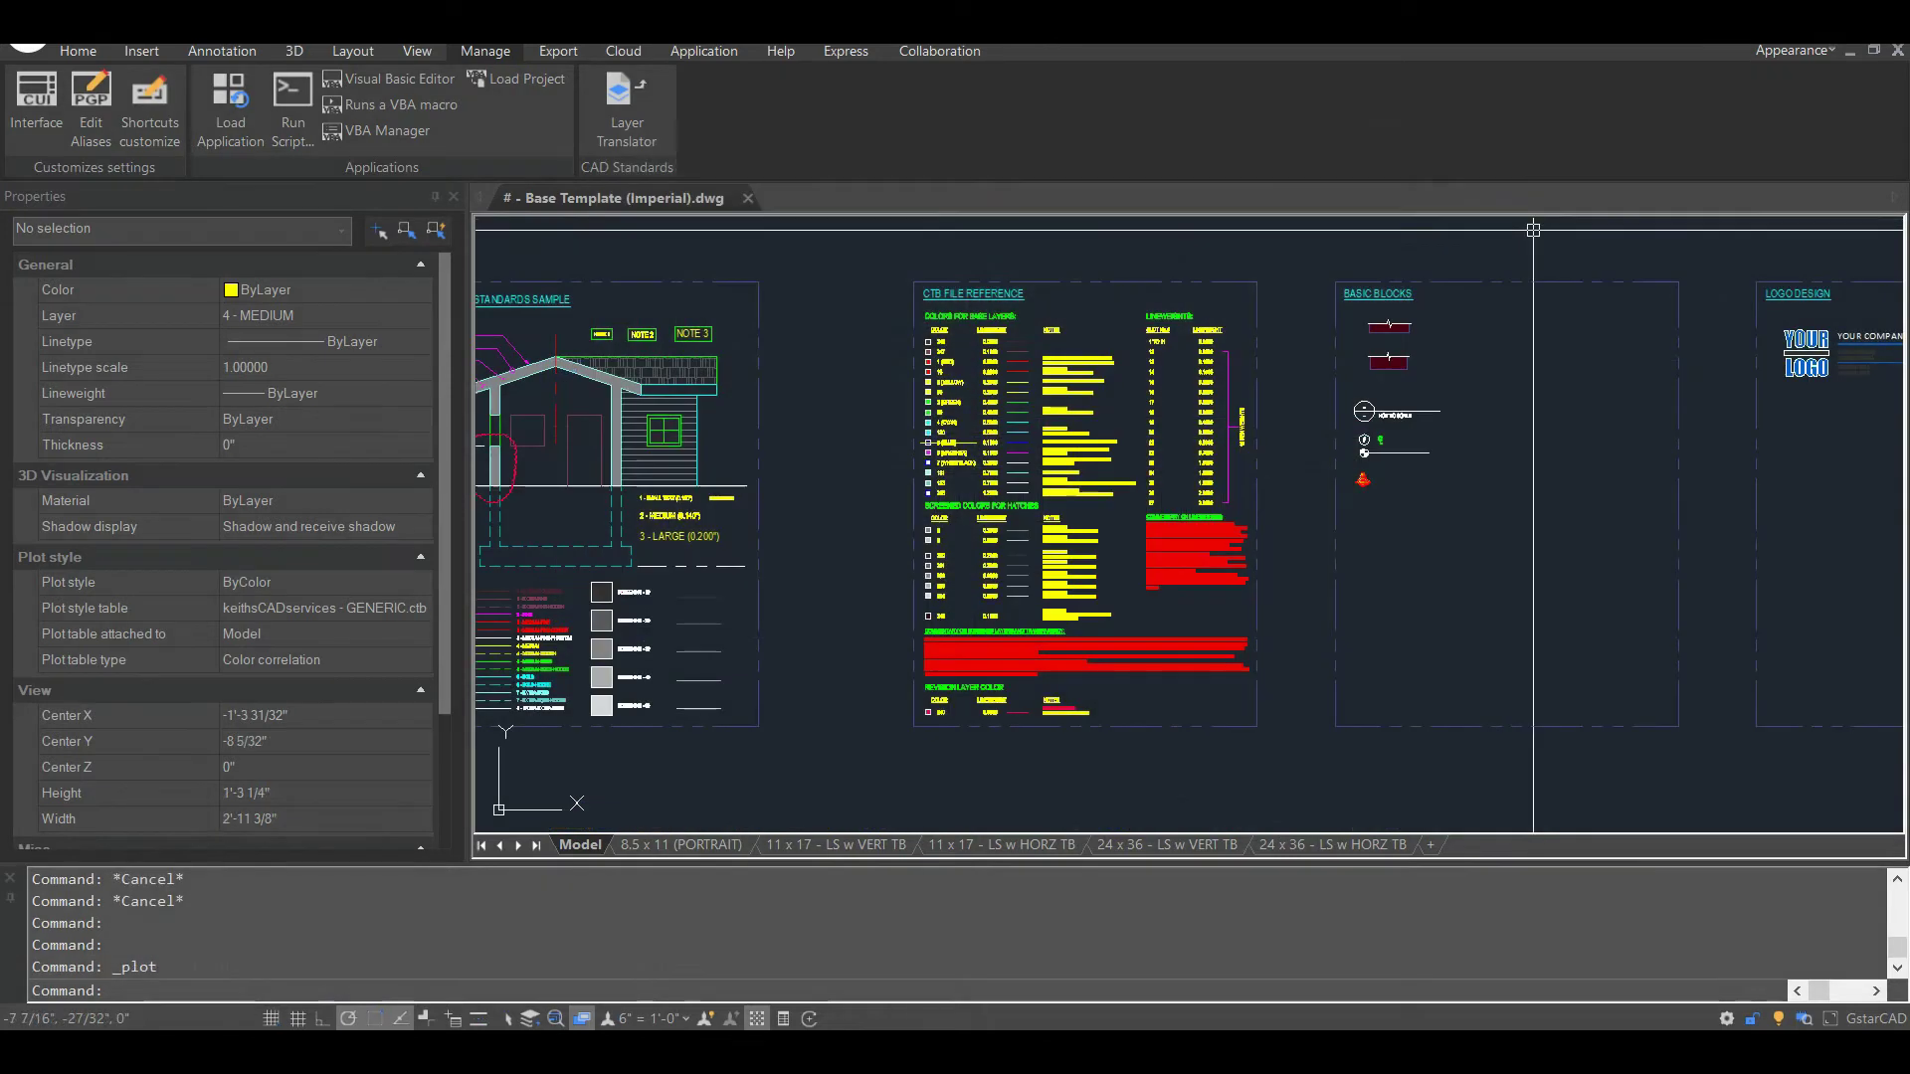
pyautogui.click(1721, 297)
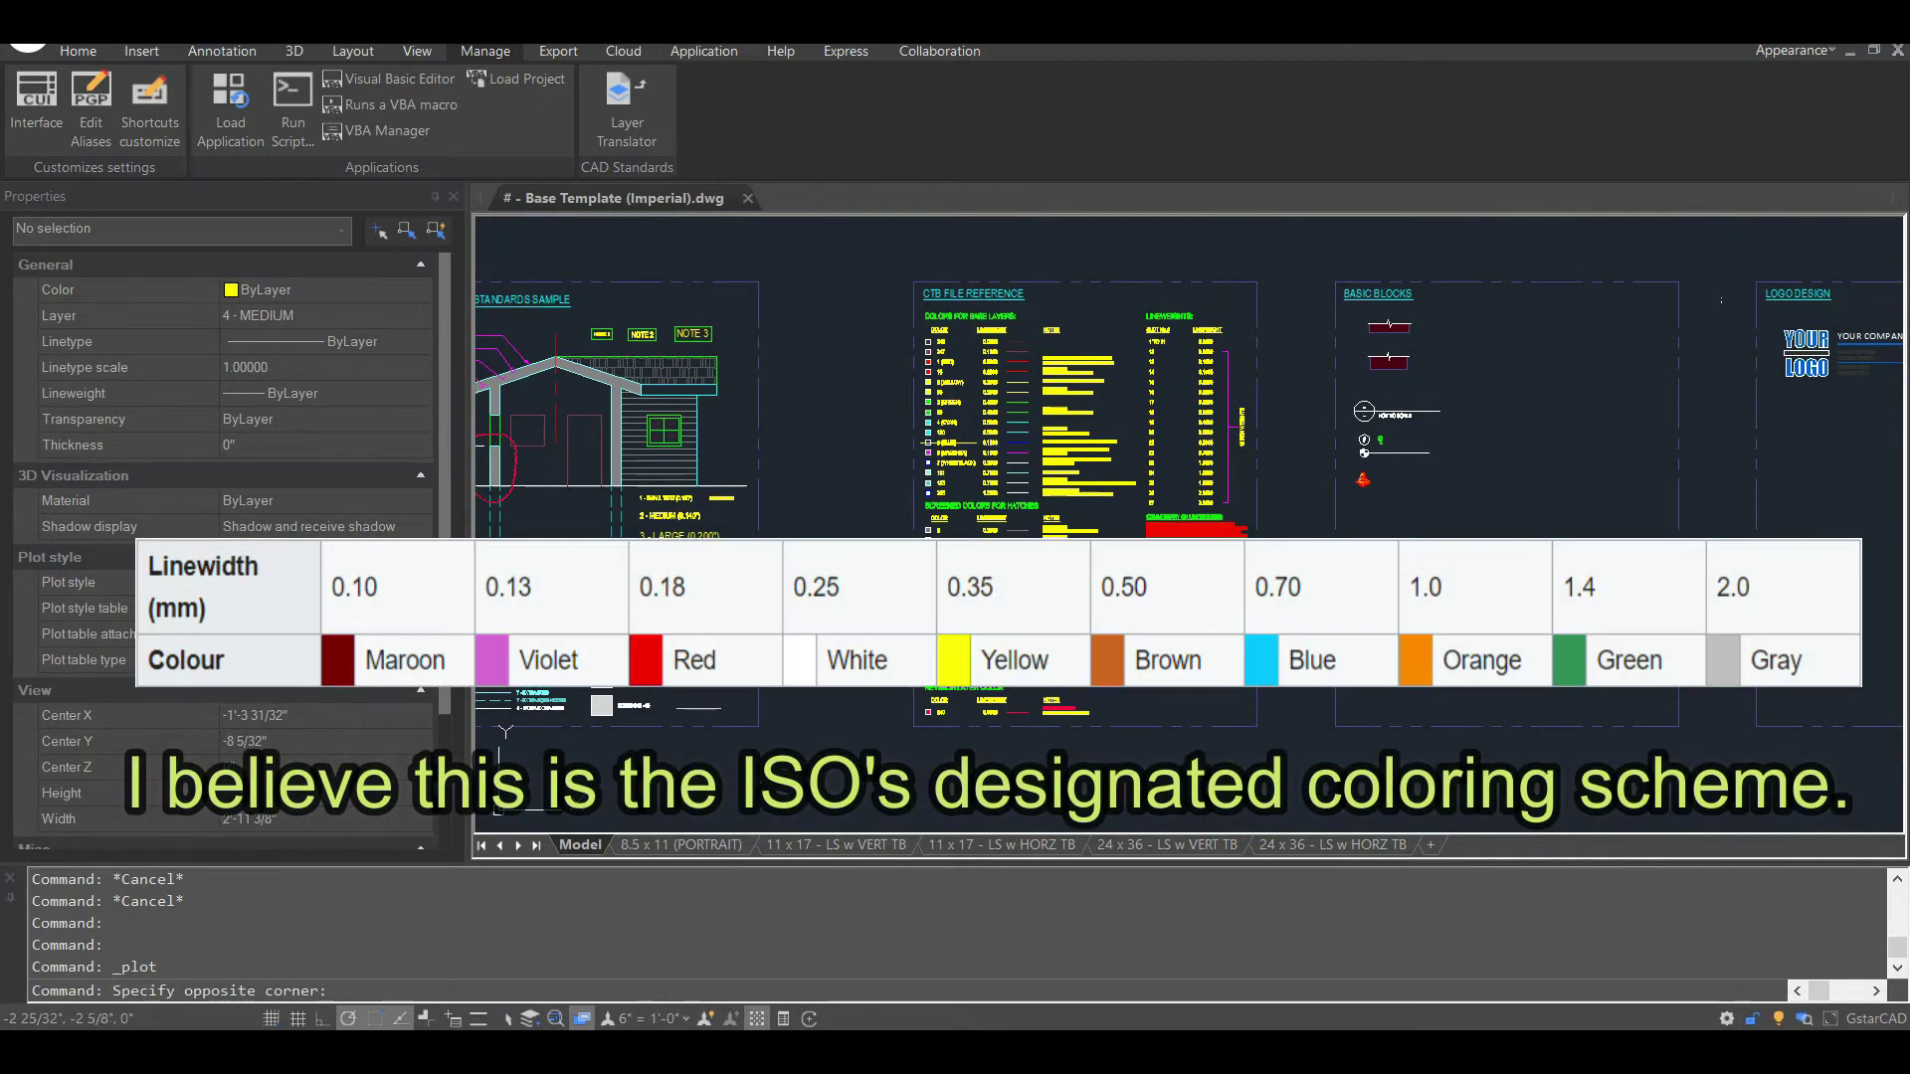
pyautogui.click(1721, 301)
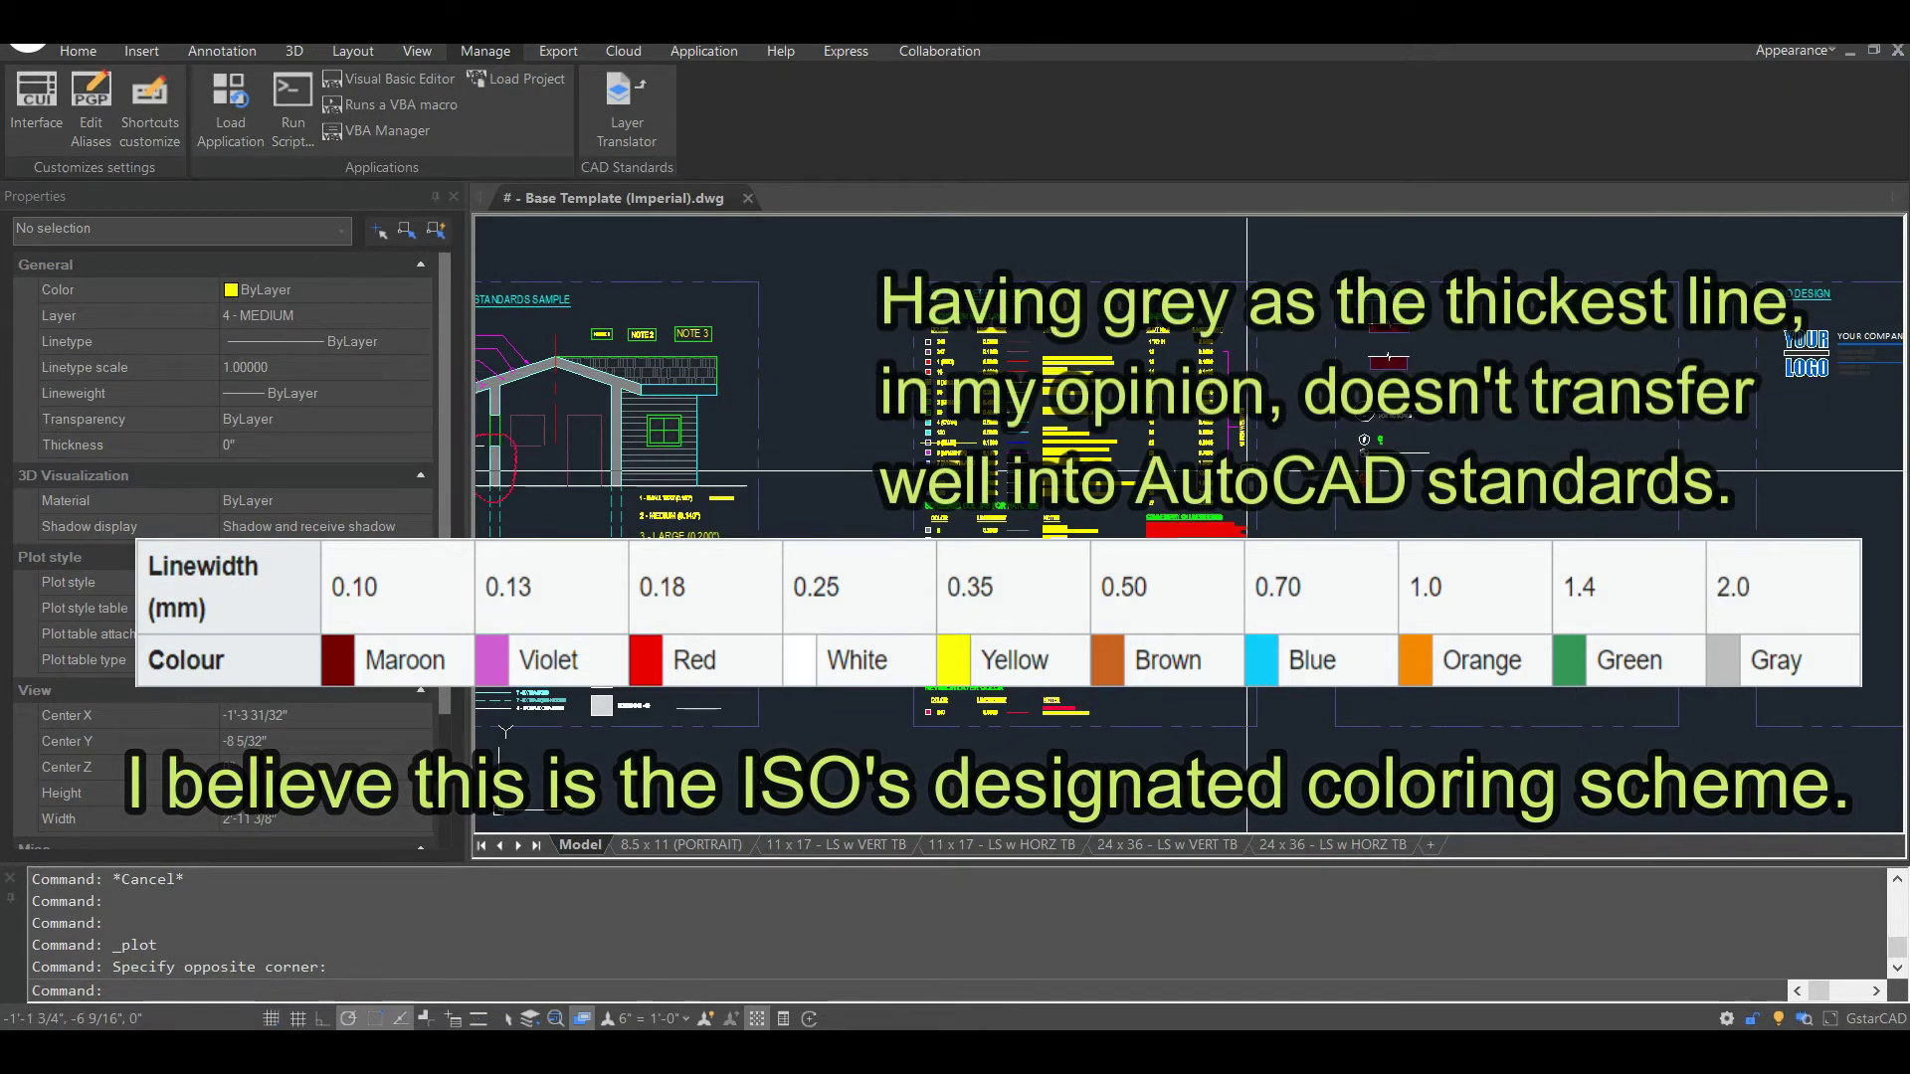
# Examine the color, lineweight and screening notes for the base layers and the screened hatch colors in the CTB reference.
pyautogui.scroll(2, 923, 478)
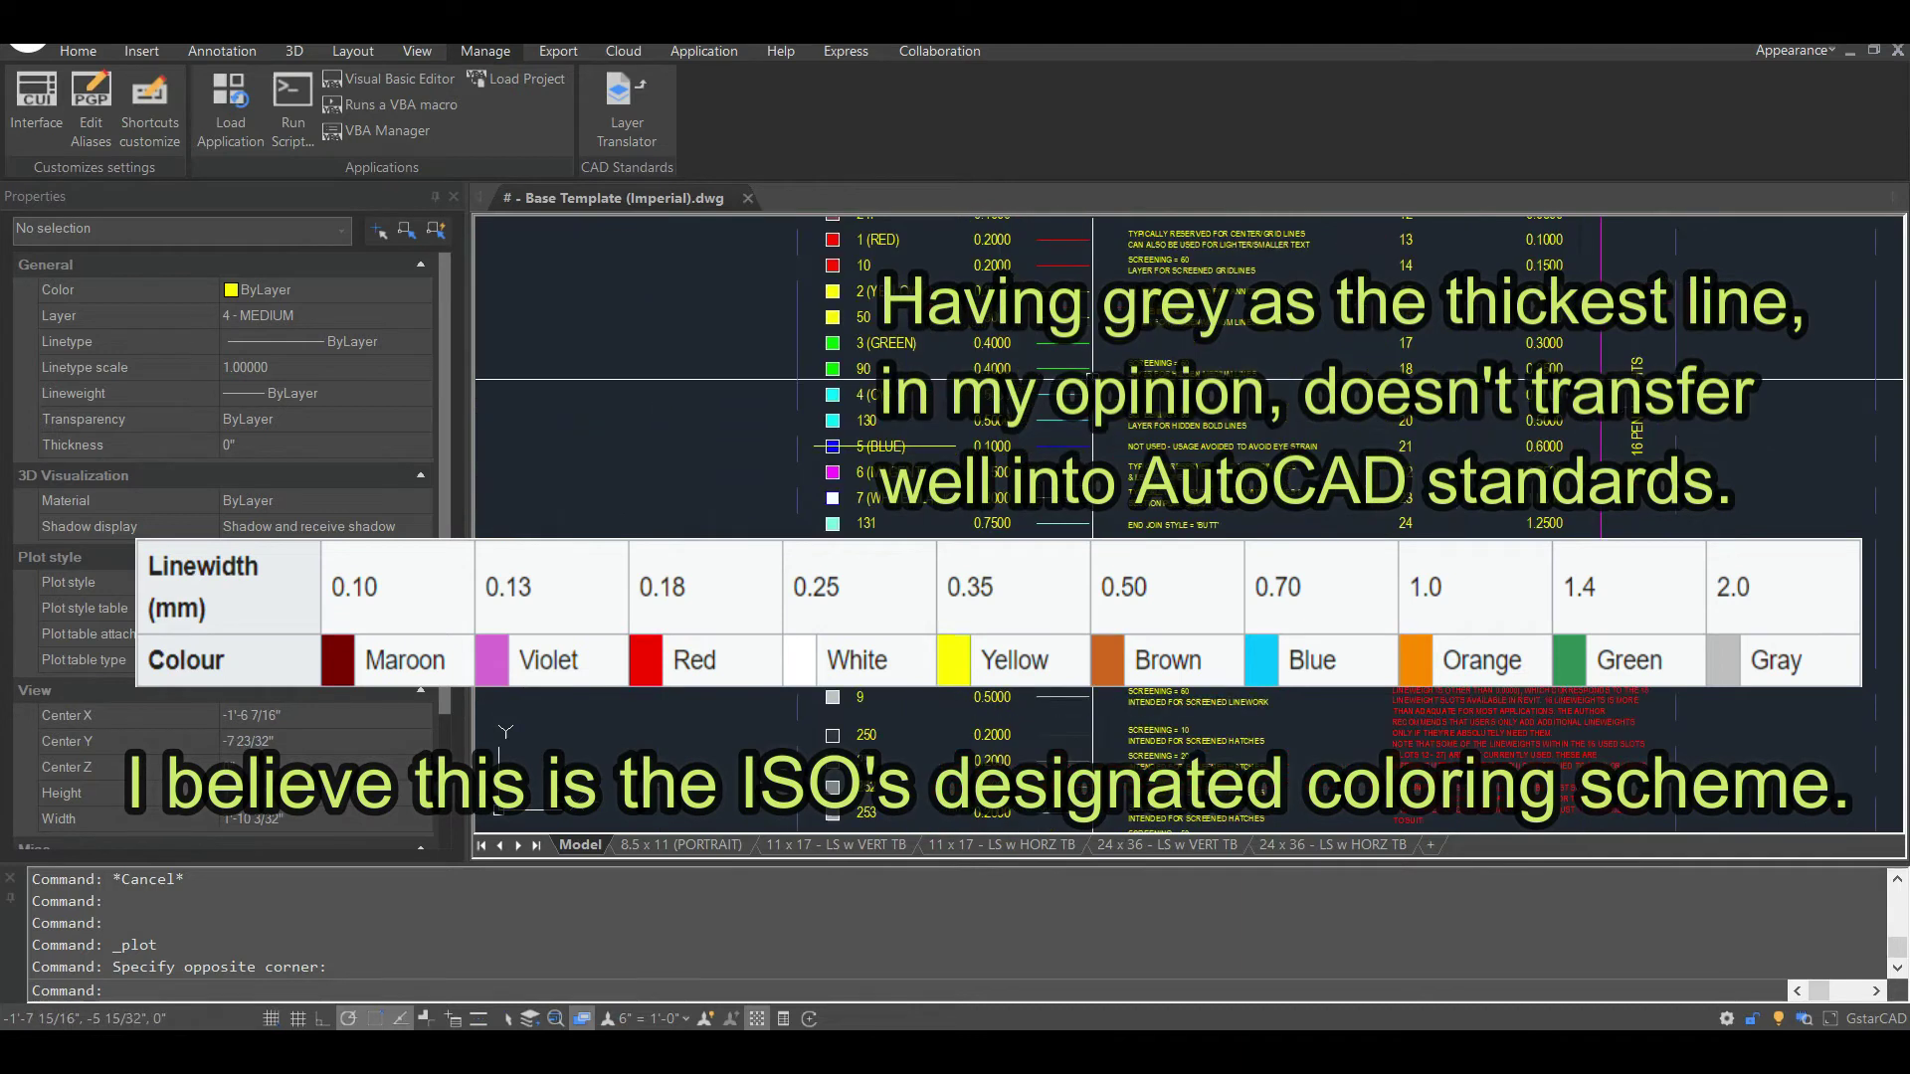
pyautogui.scroll(2, 1089, 317)
pyautogui.moveTo(1109, 414); pyautogui.dragTo(1120, 475, button='middle')
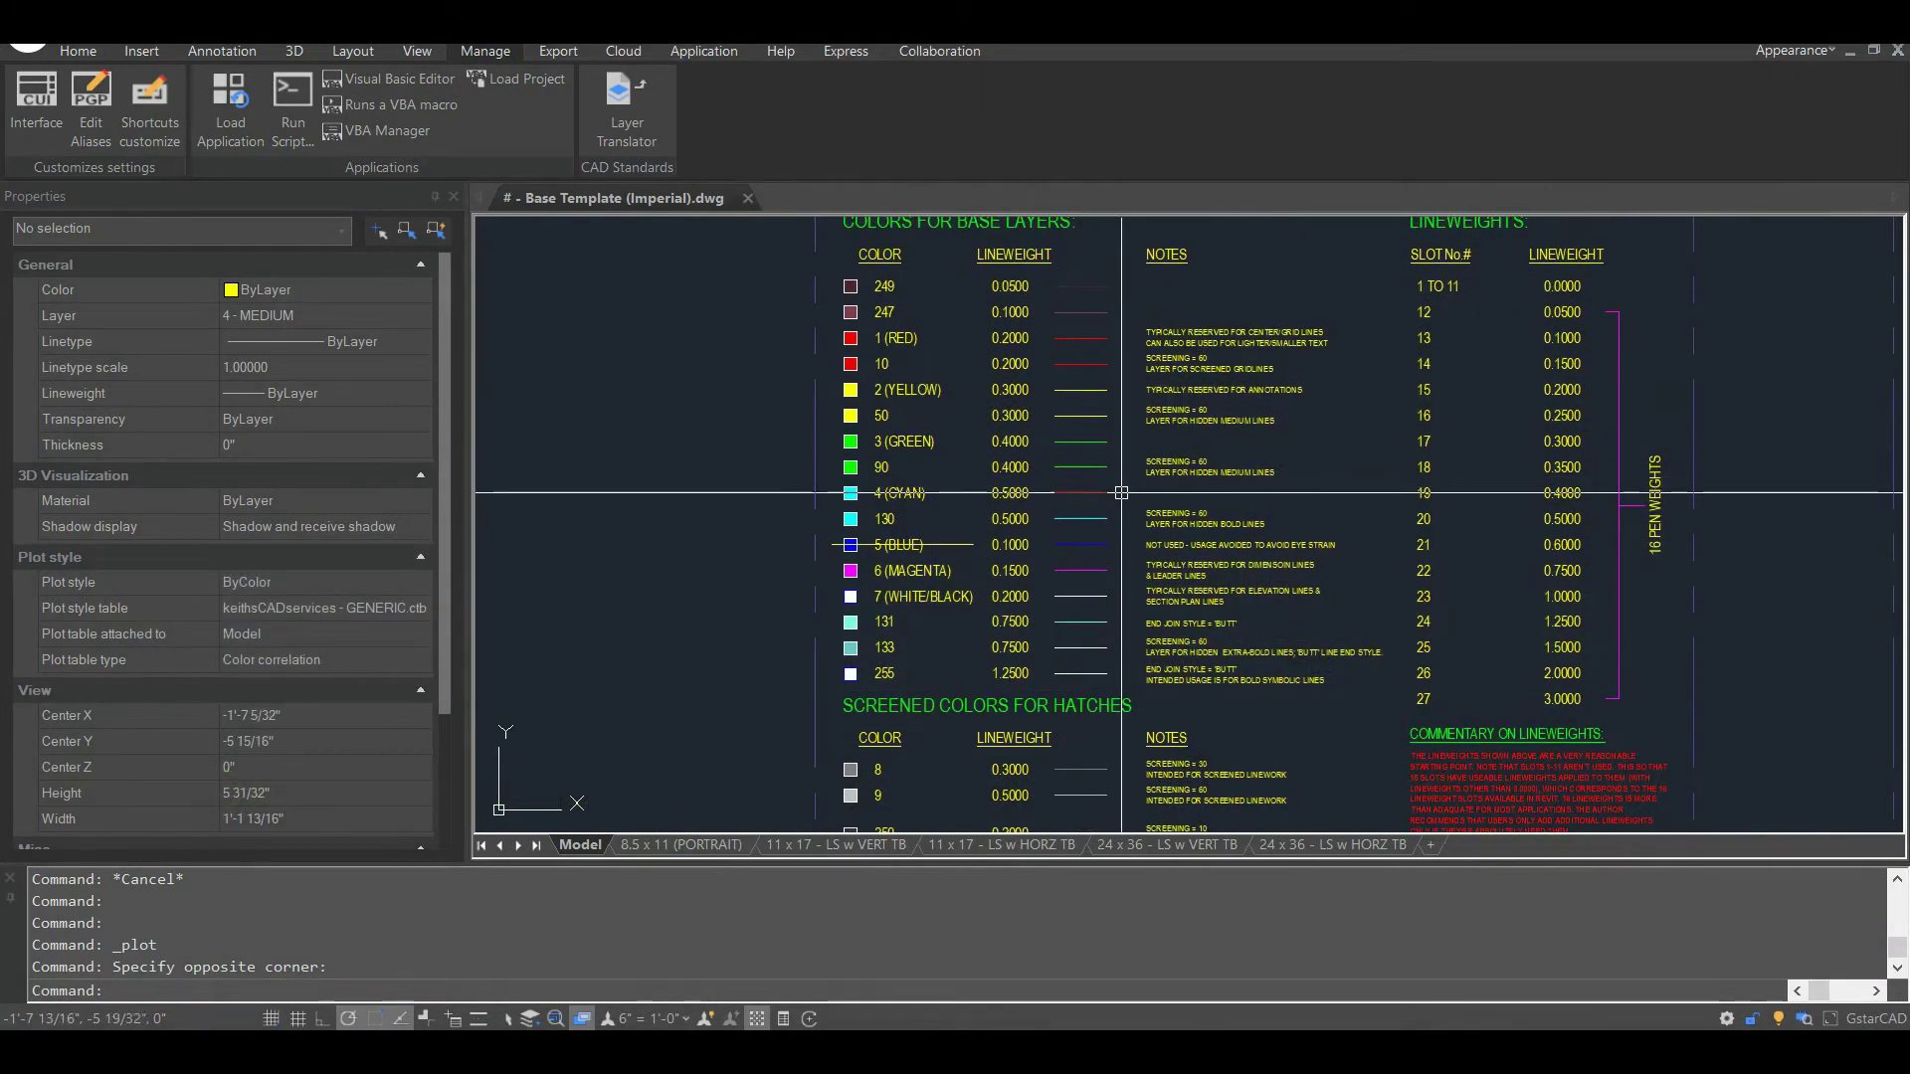
pyautogui.moveTo(1124, 555); pyautogui.dragTo(1126, 477, button='middle')
pyautogui.scroll(2, 1126, 577)
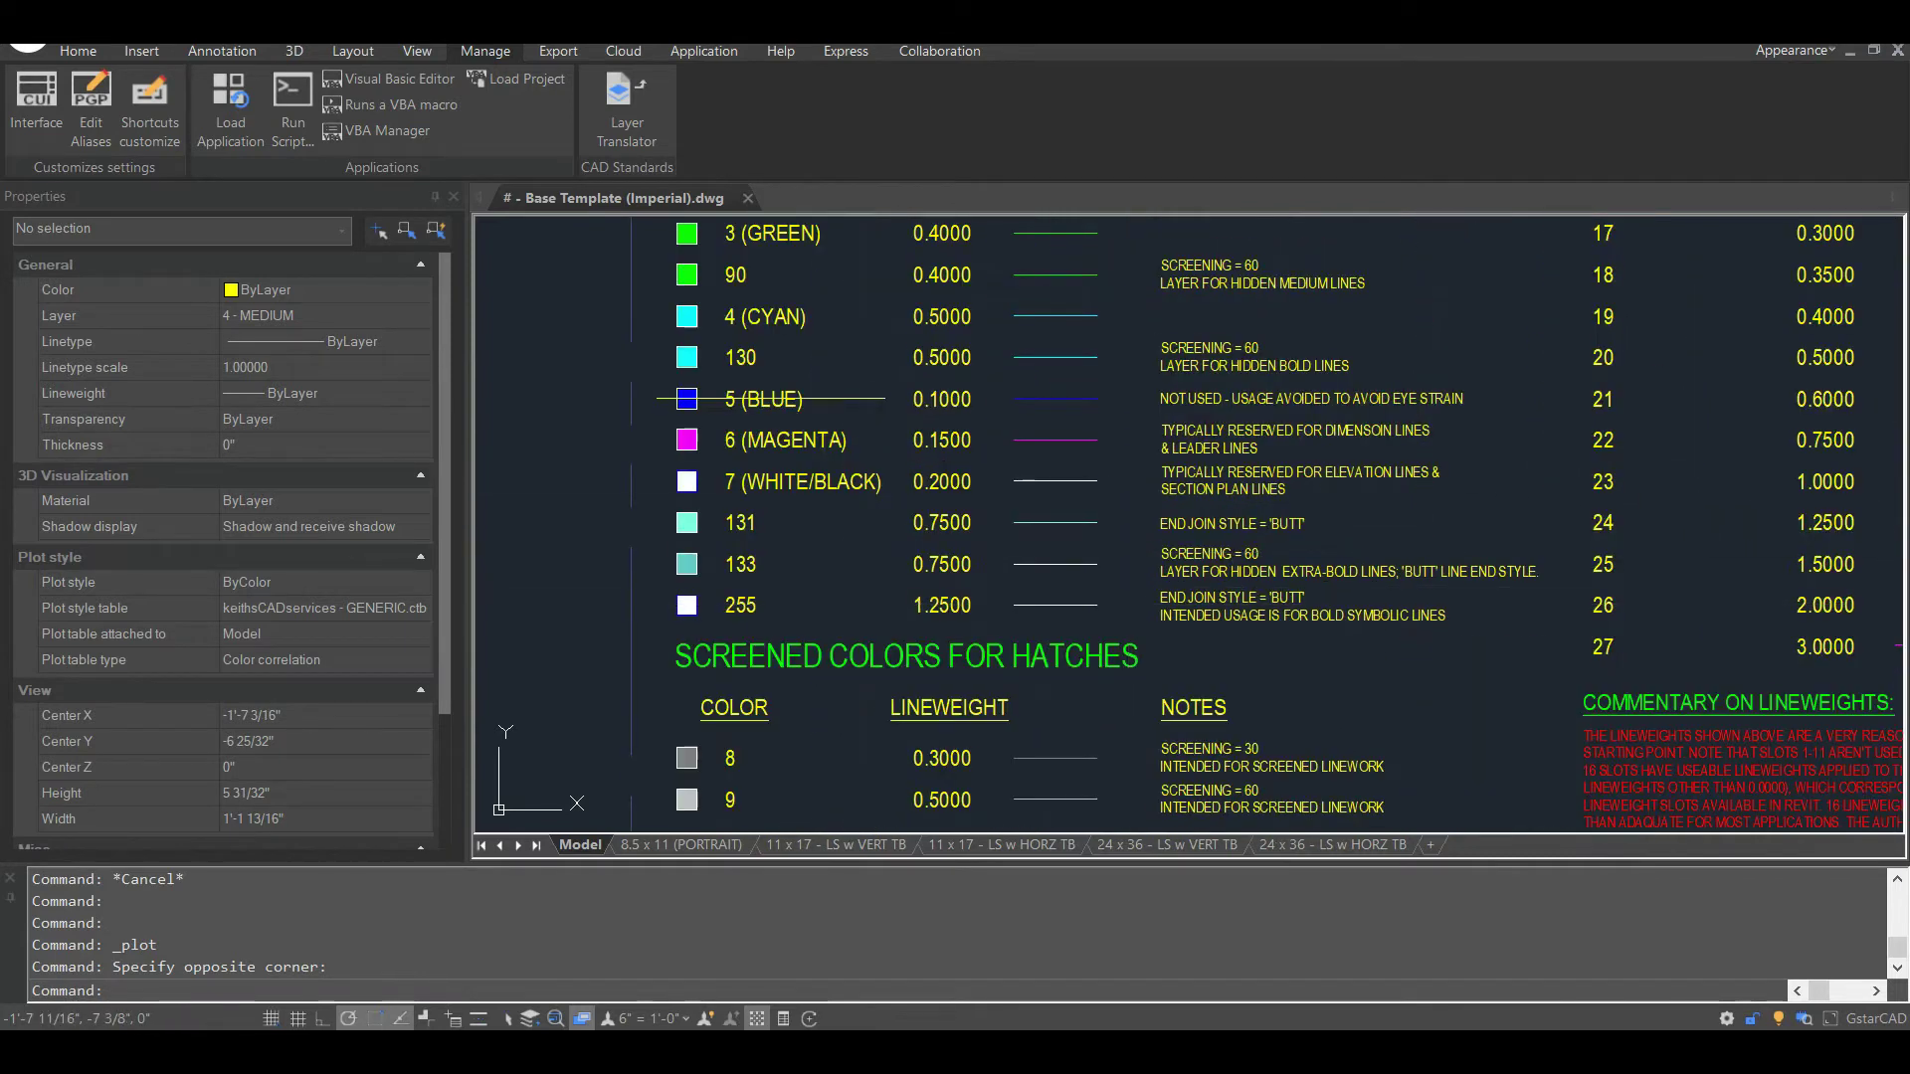
pyautogui.moveTo(1128, 552); pyautogui.dragTo(1128, 444, button='middle')
pyautogui.moveTo(1138, 756); pyautogui.dragTo(1148, 511, button='middle')
pyautogui.scroll(2, 1151, 557)
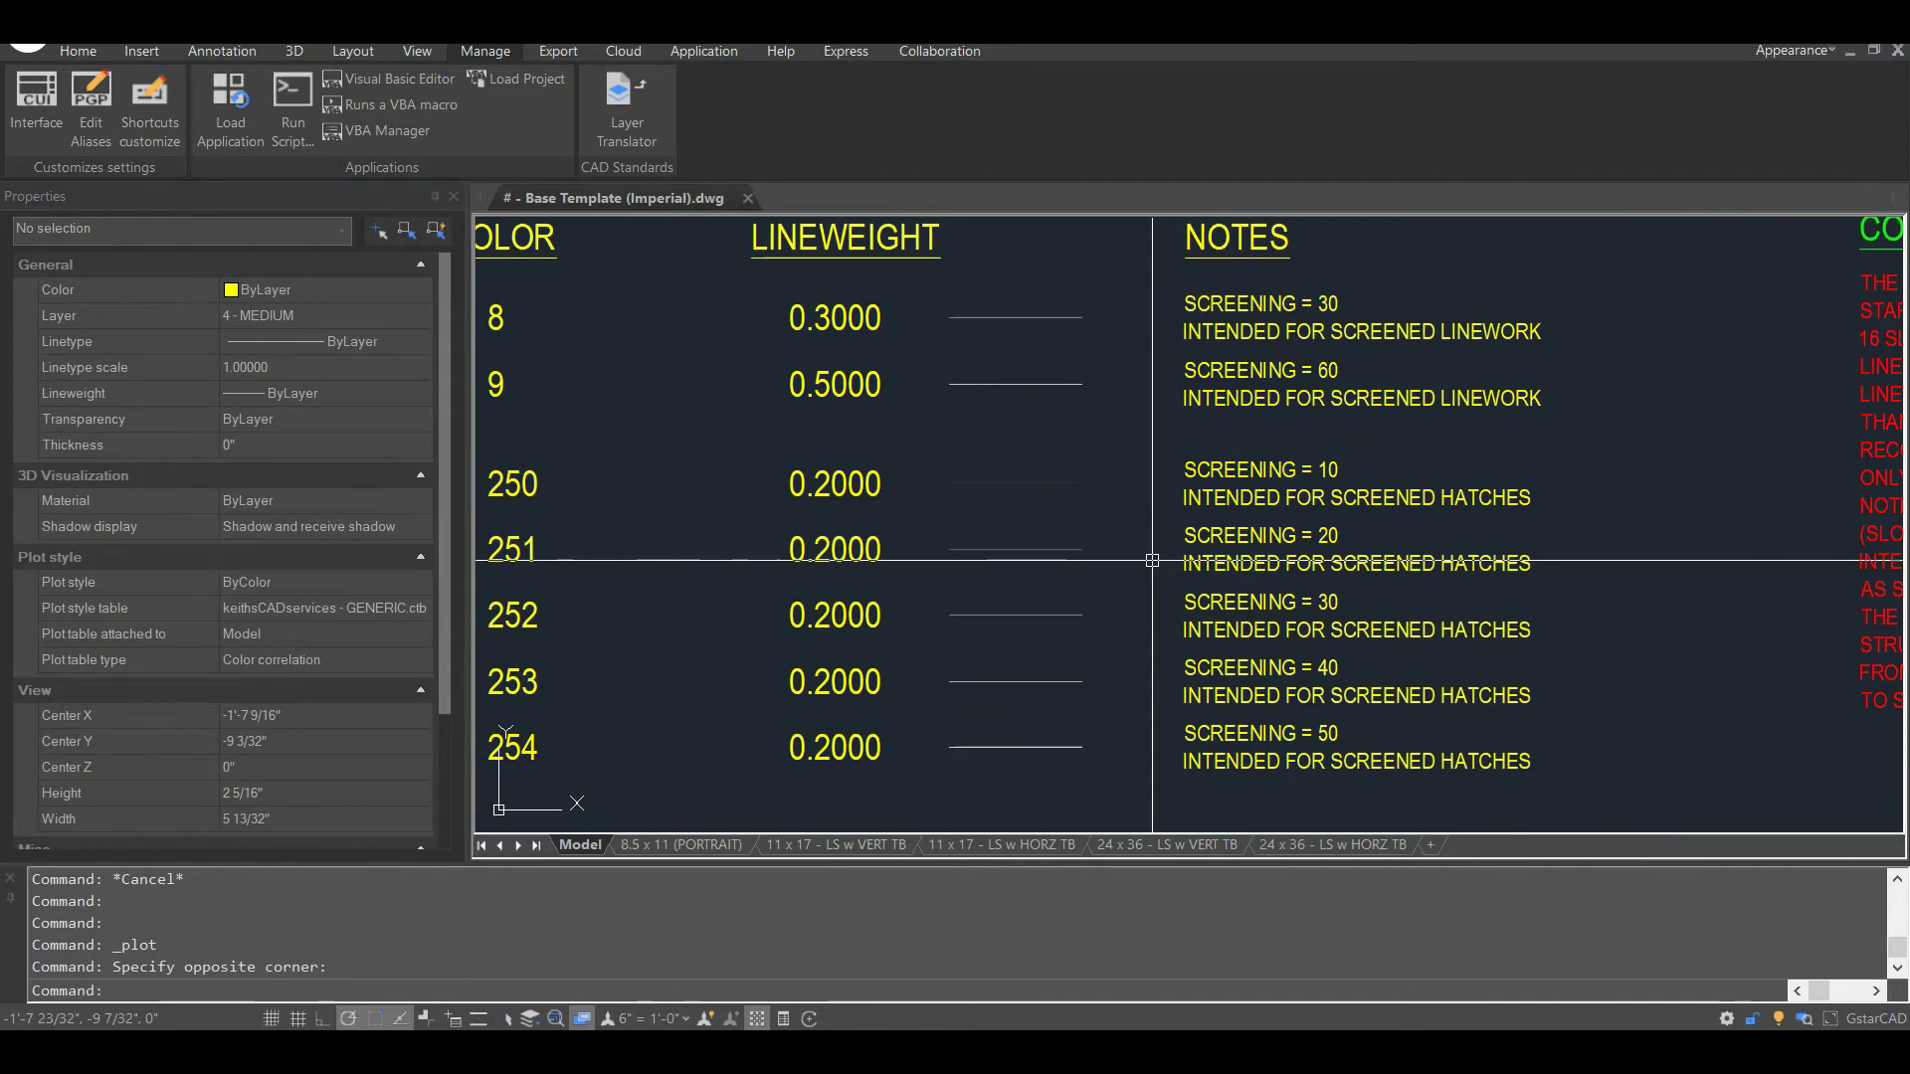
pyautogui.scroll(-2, 1152, 560)
pyautogui.scroll(-2, 1153, 559)
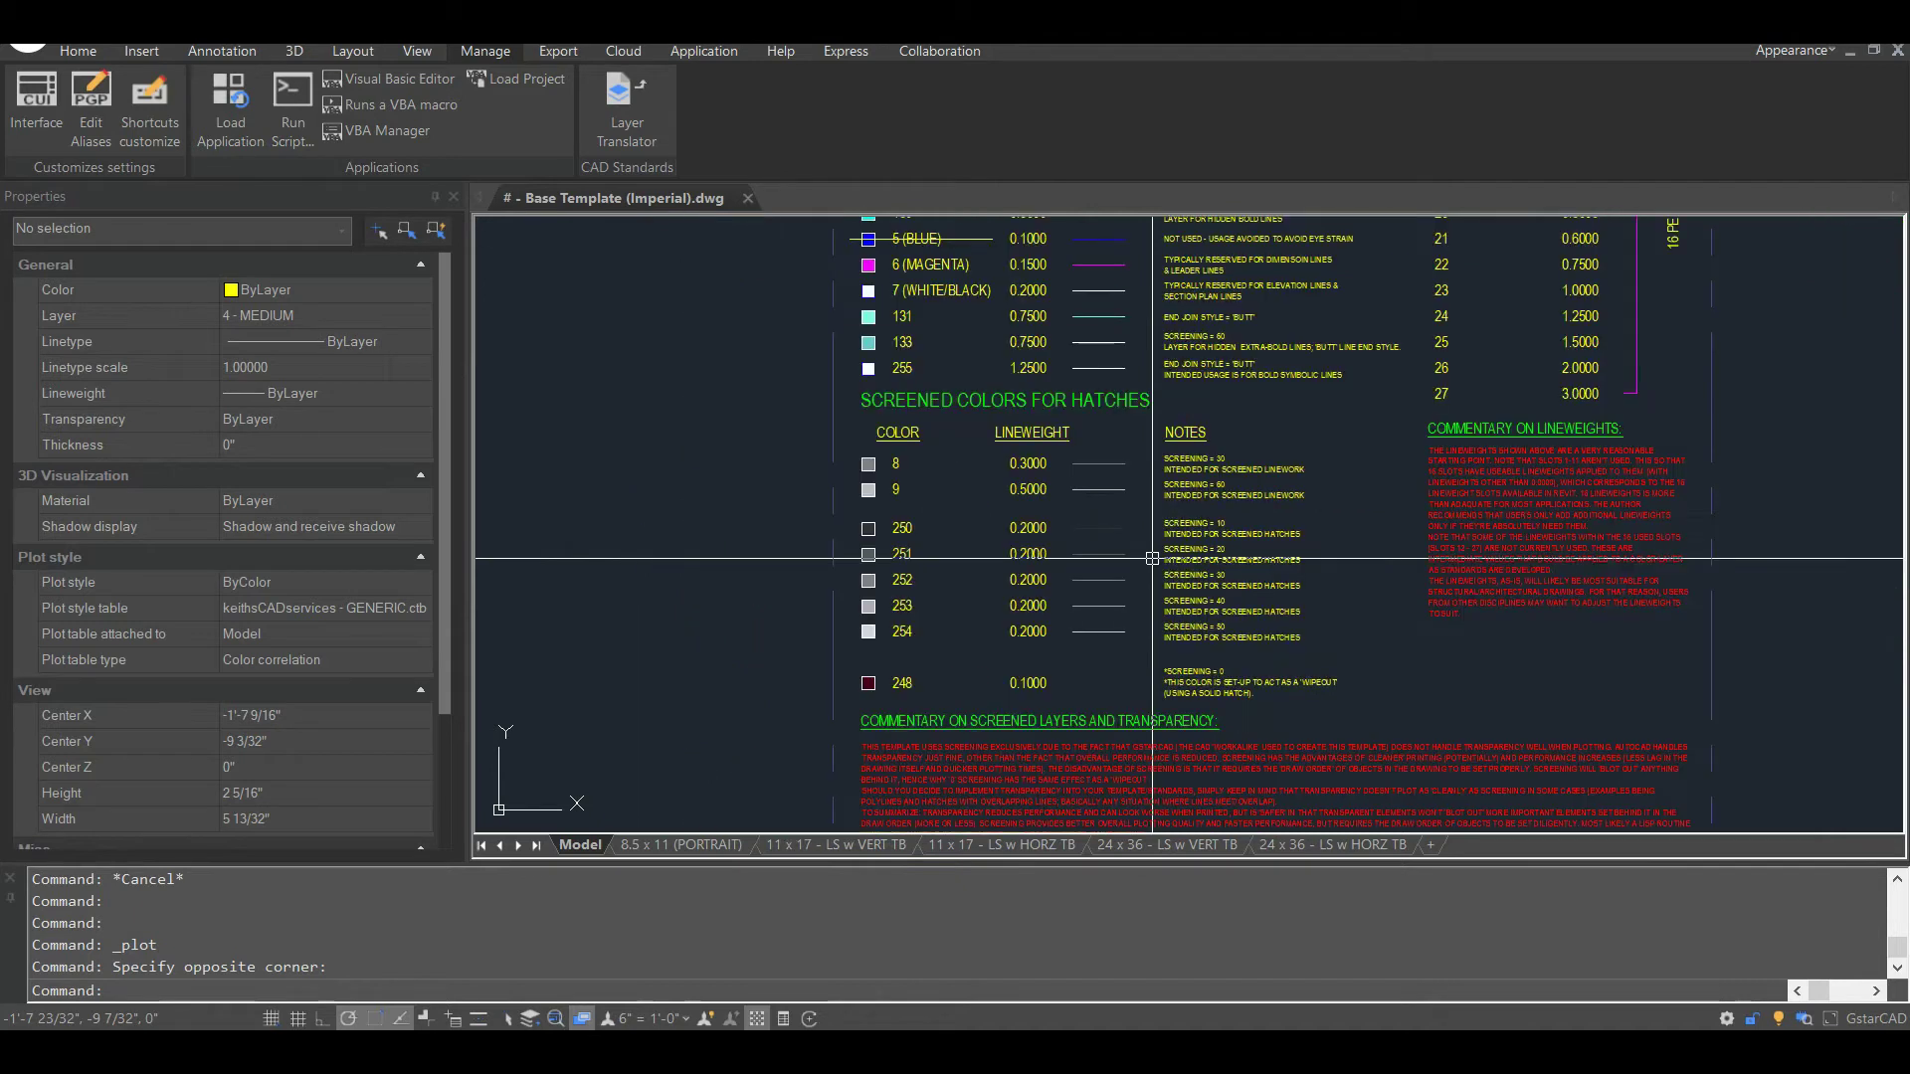
pyautogui.scroll(-1, 1152, 558)
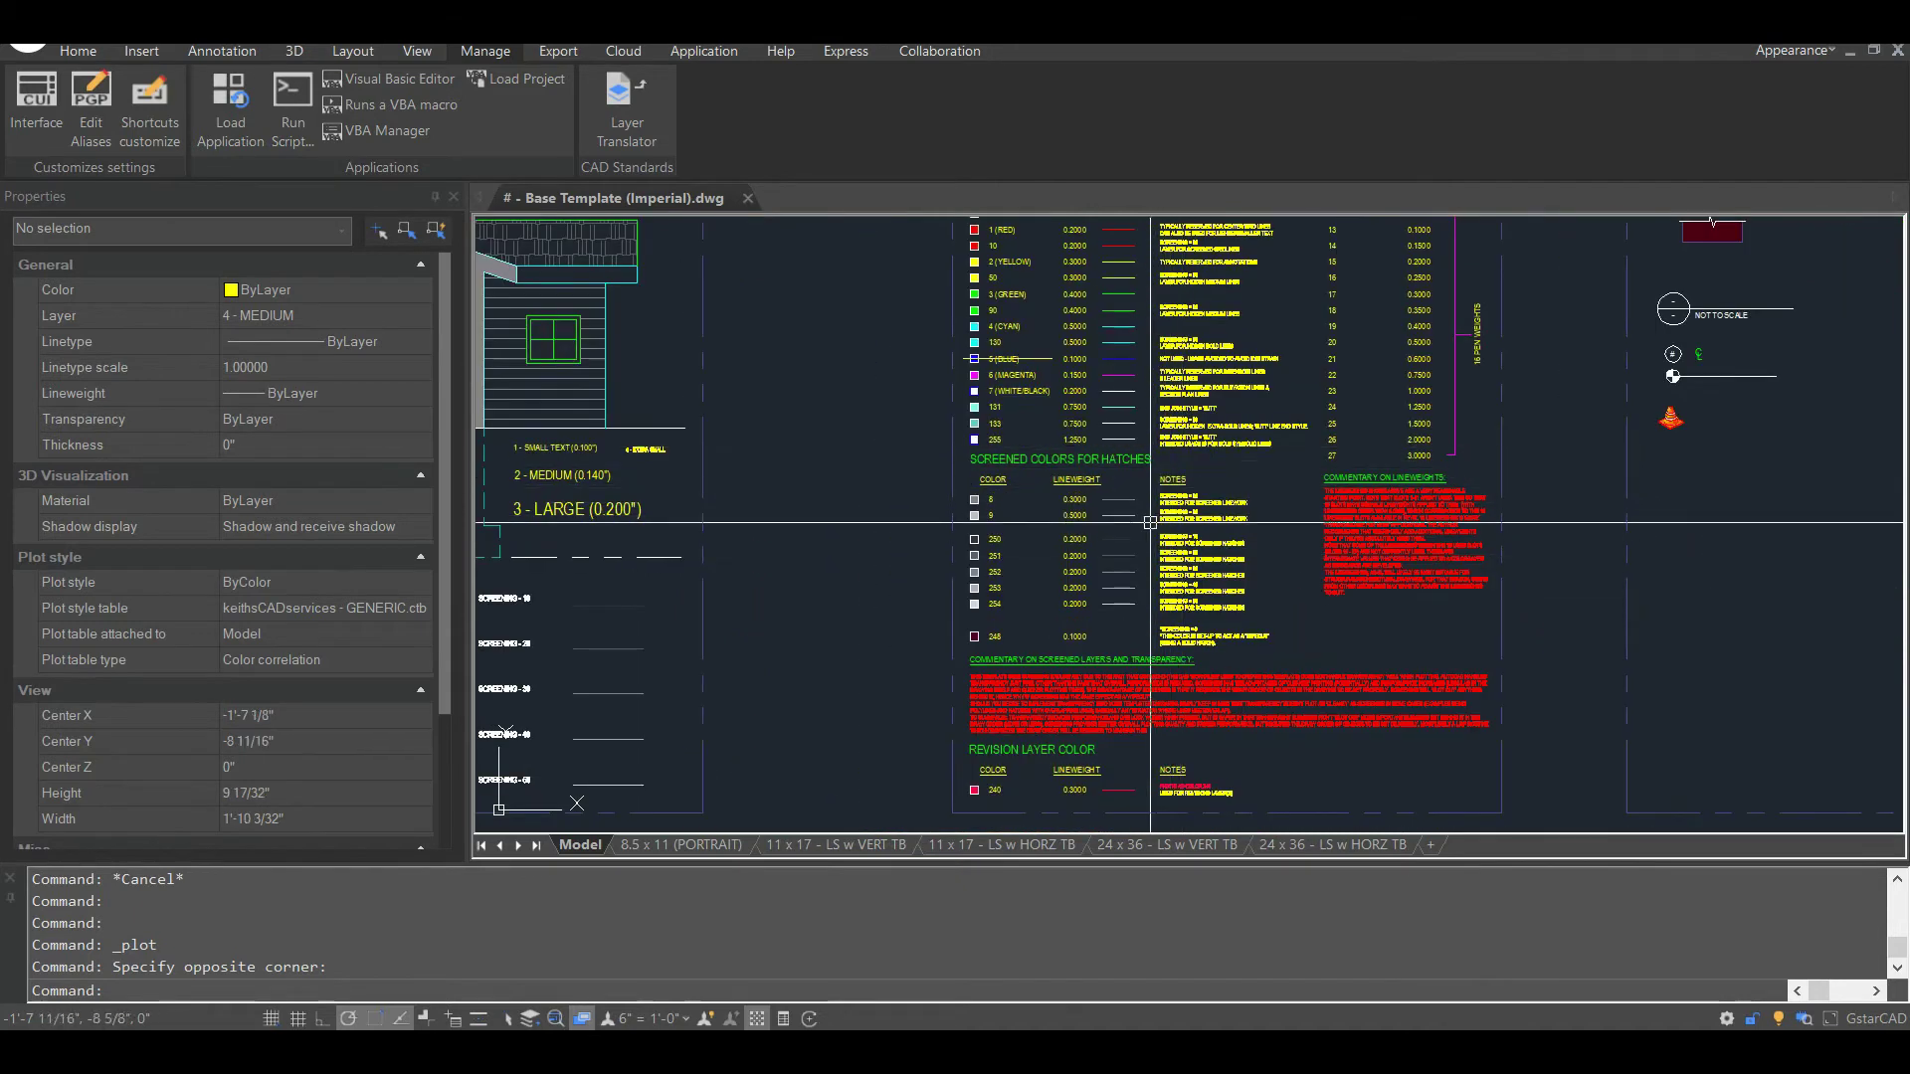
# Check the uniform background color for 2D model space in the drawing window color options, and leave it as is.
pyautogui.moveTo(1151, 522); pyautogui.dragTo(1135, 566, button='middle')
pyautogui.scroll(-3, 1139, 552)
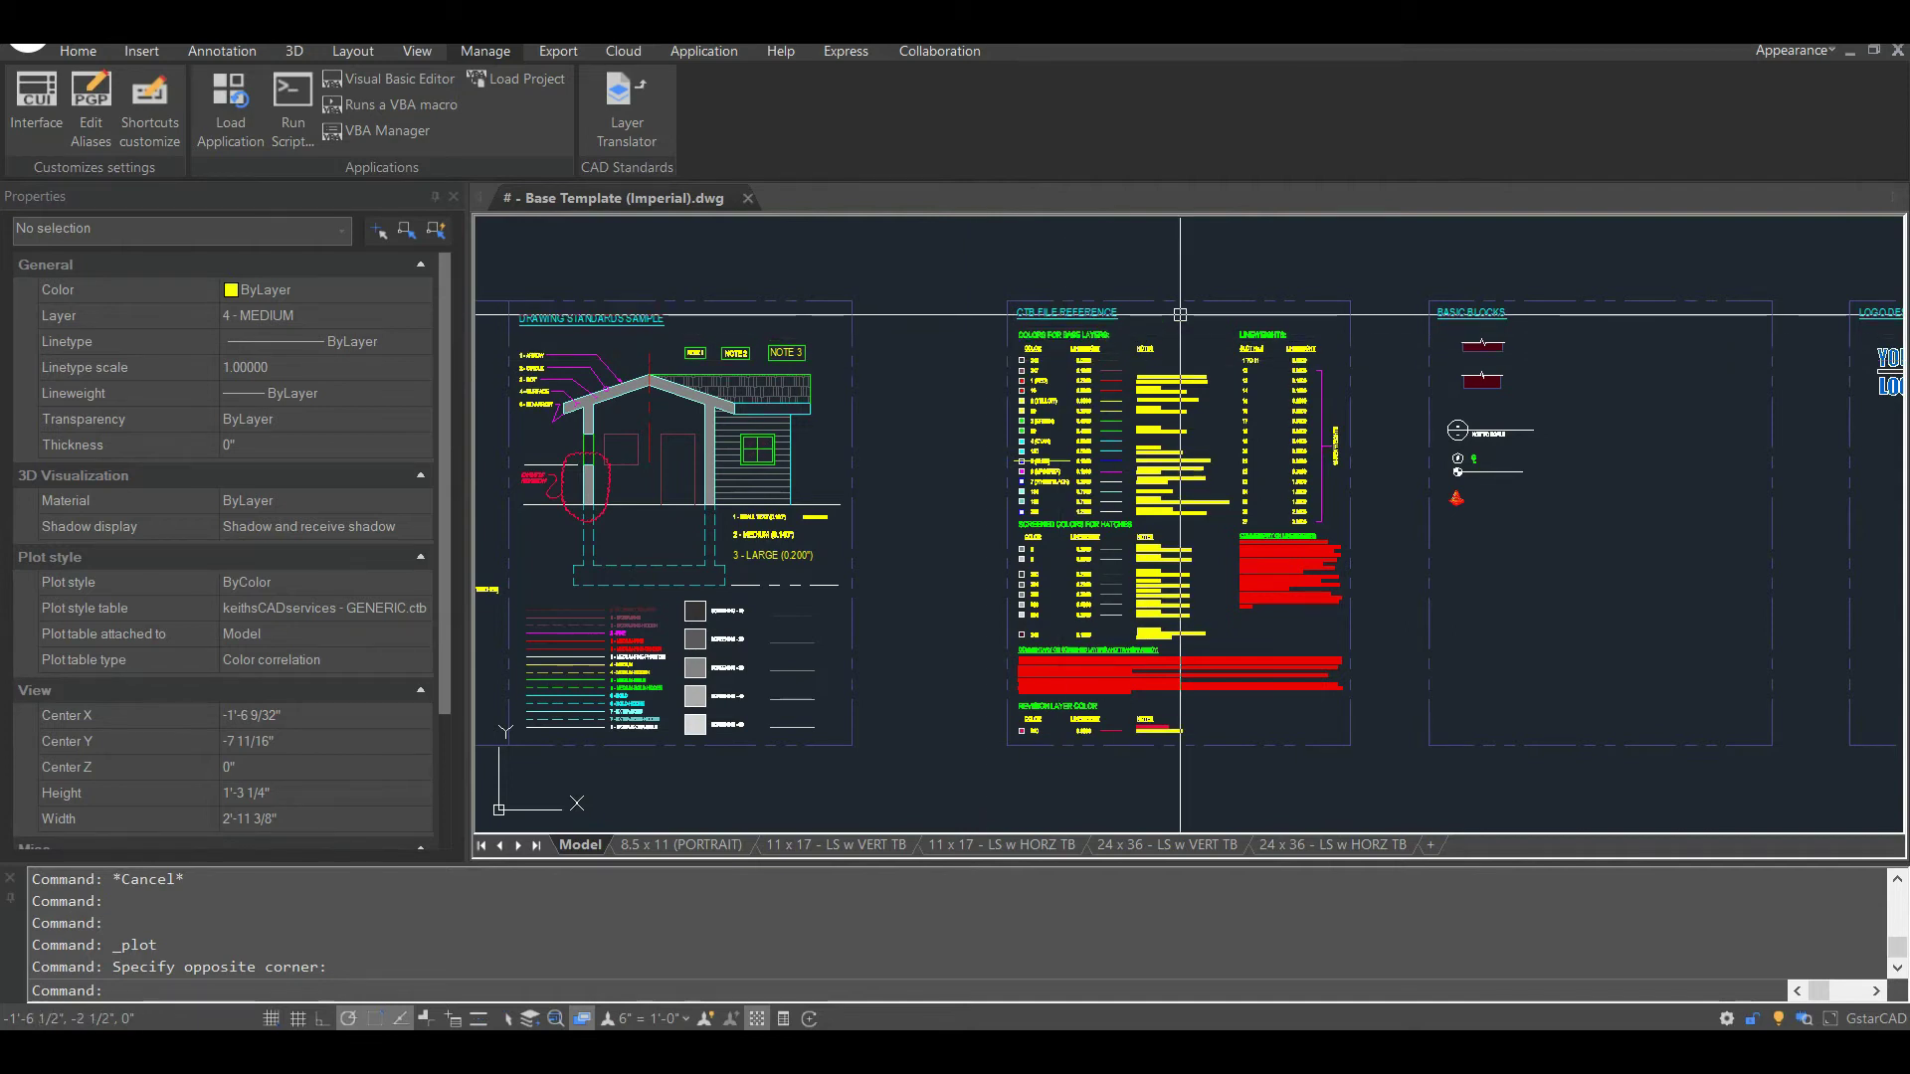
pyautogui.moveTo(951, 292); pyautogui.dragTo(993, 423, button='middle')
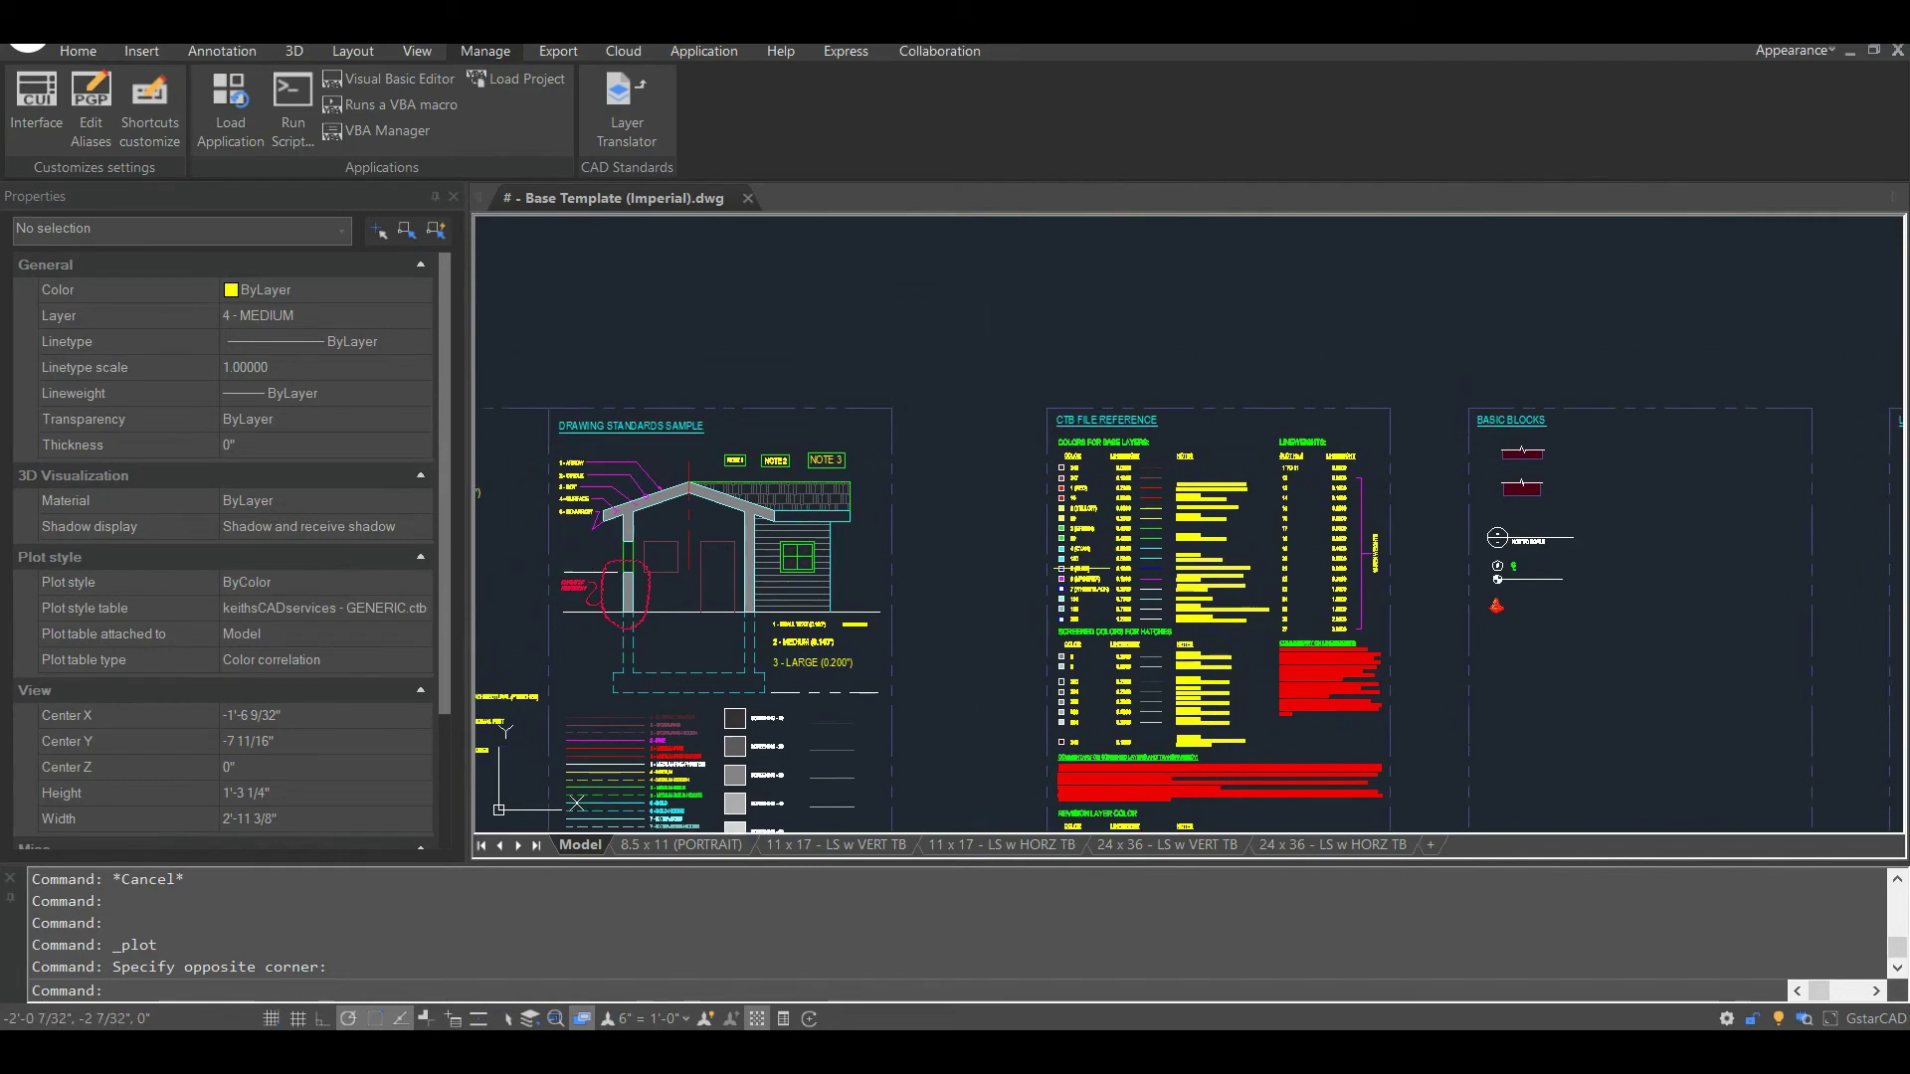
pyautogui.write('redraw')
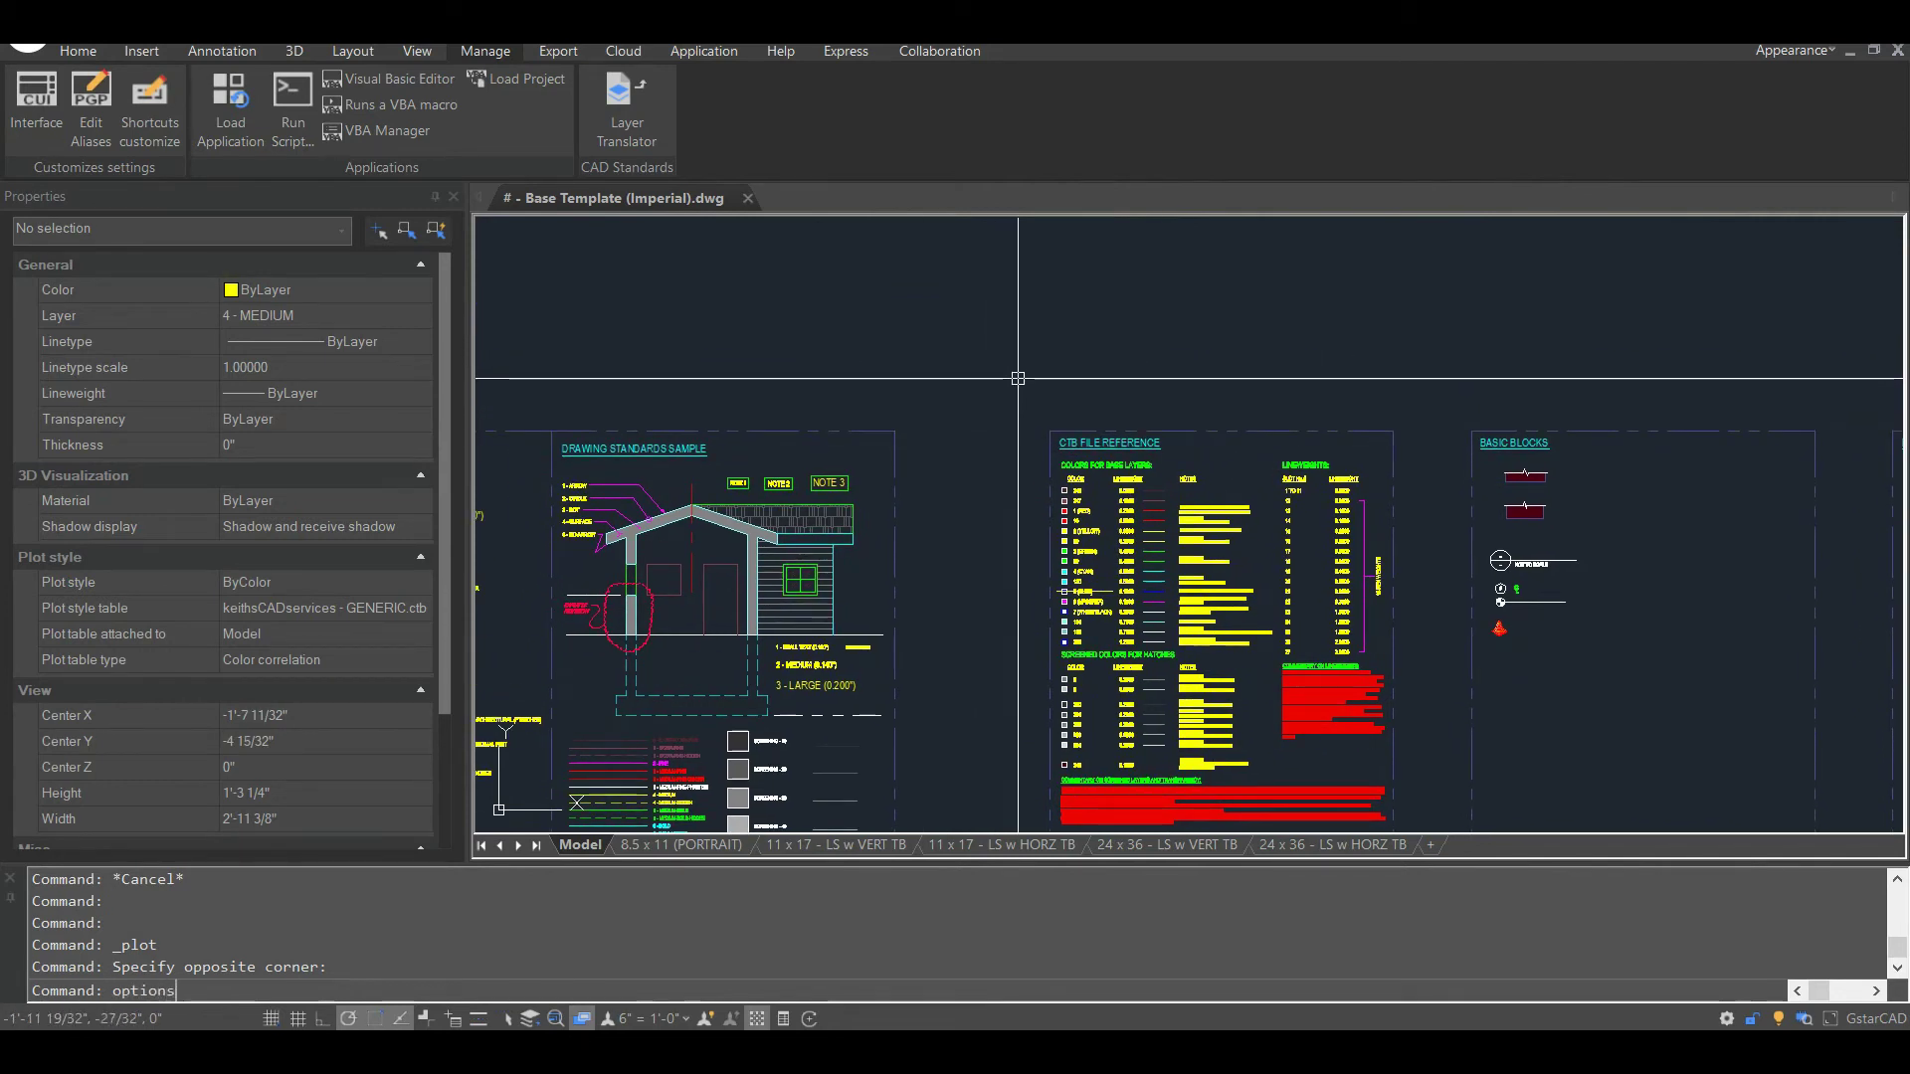
pyautogui.press('Return')
pyautogui.write('options')
pyautogui.press('Return')
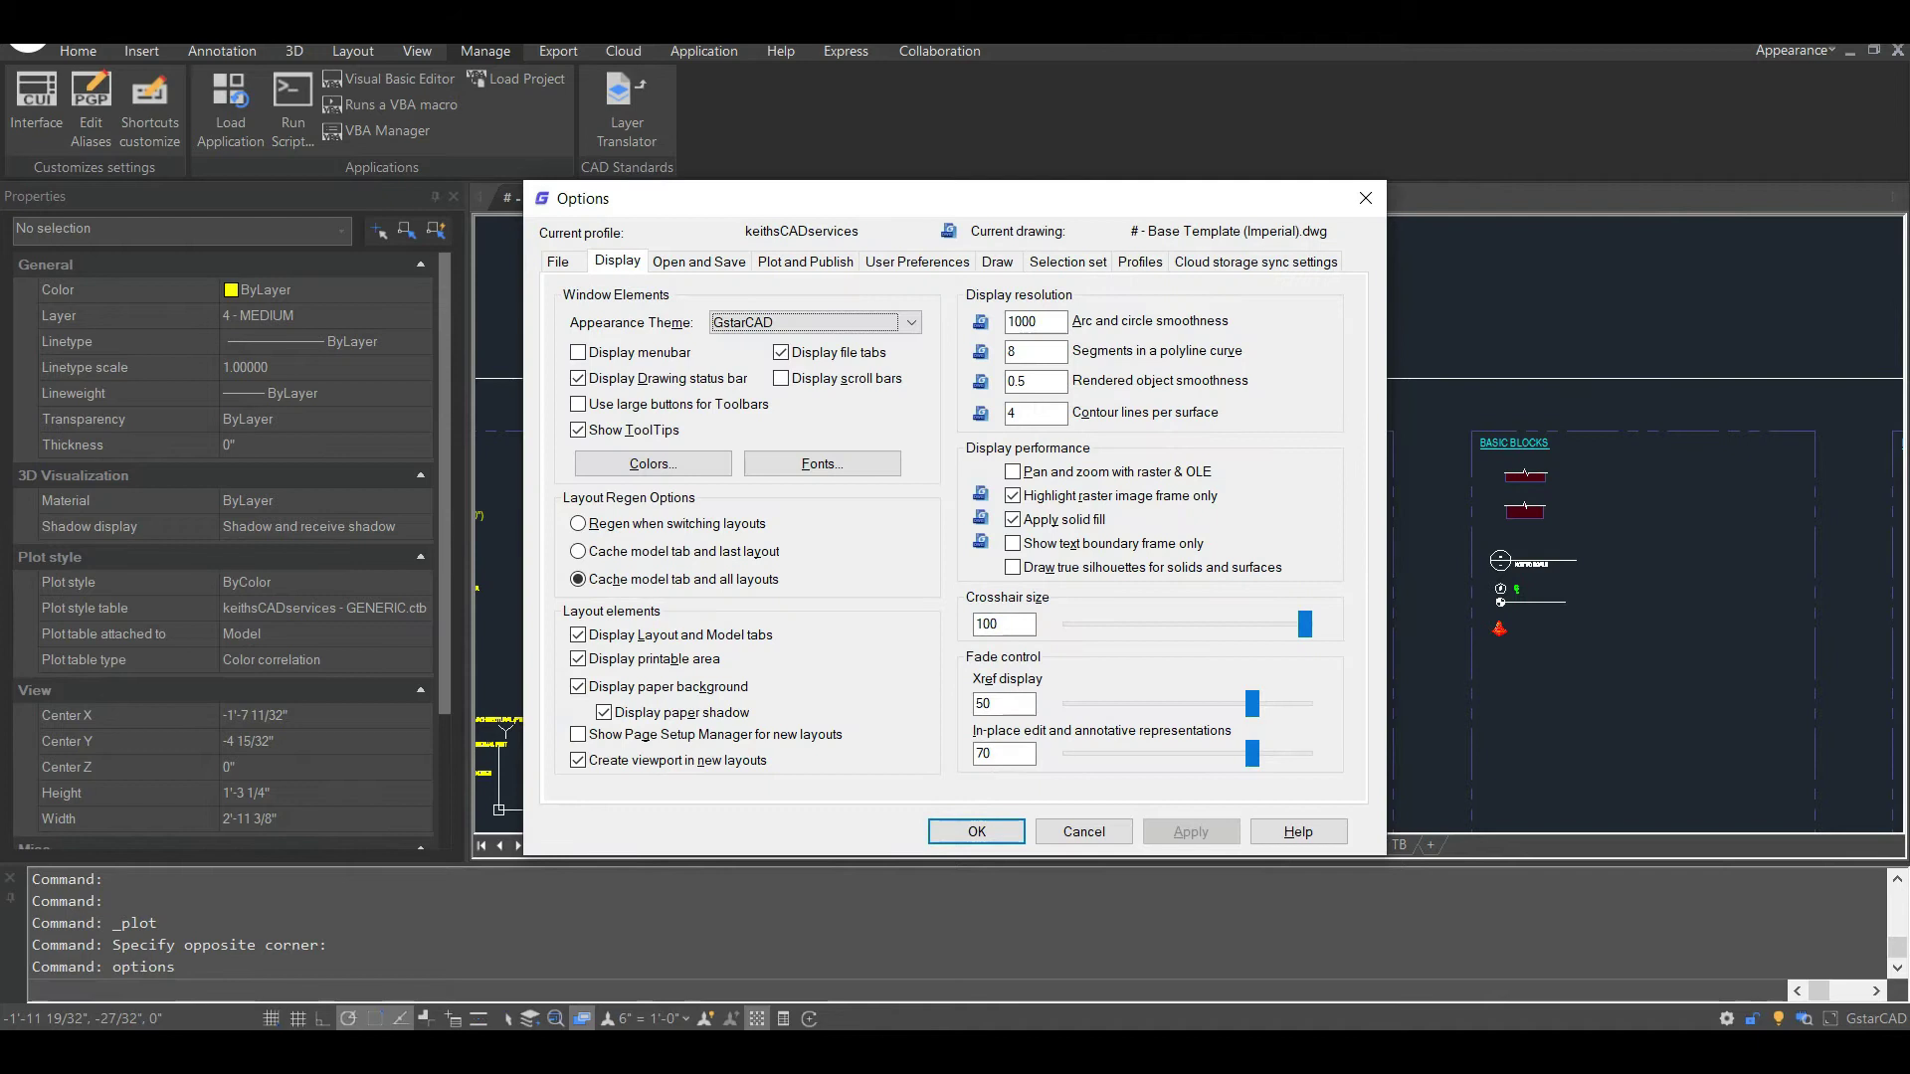
pyautogui.click(652, 464)
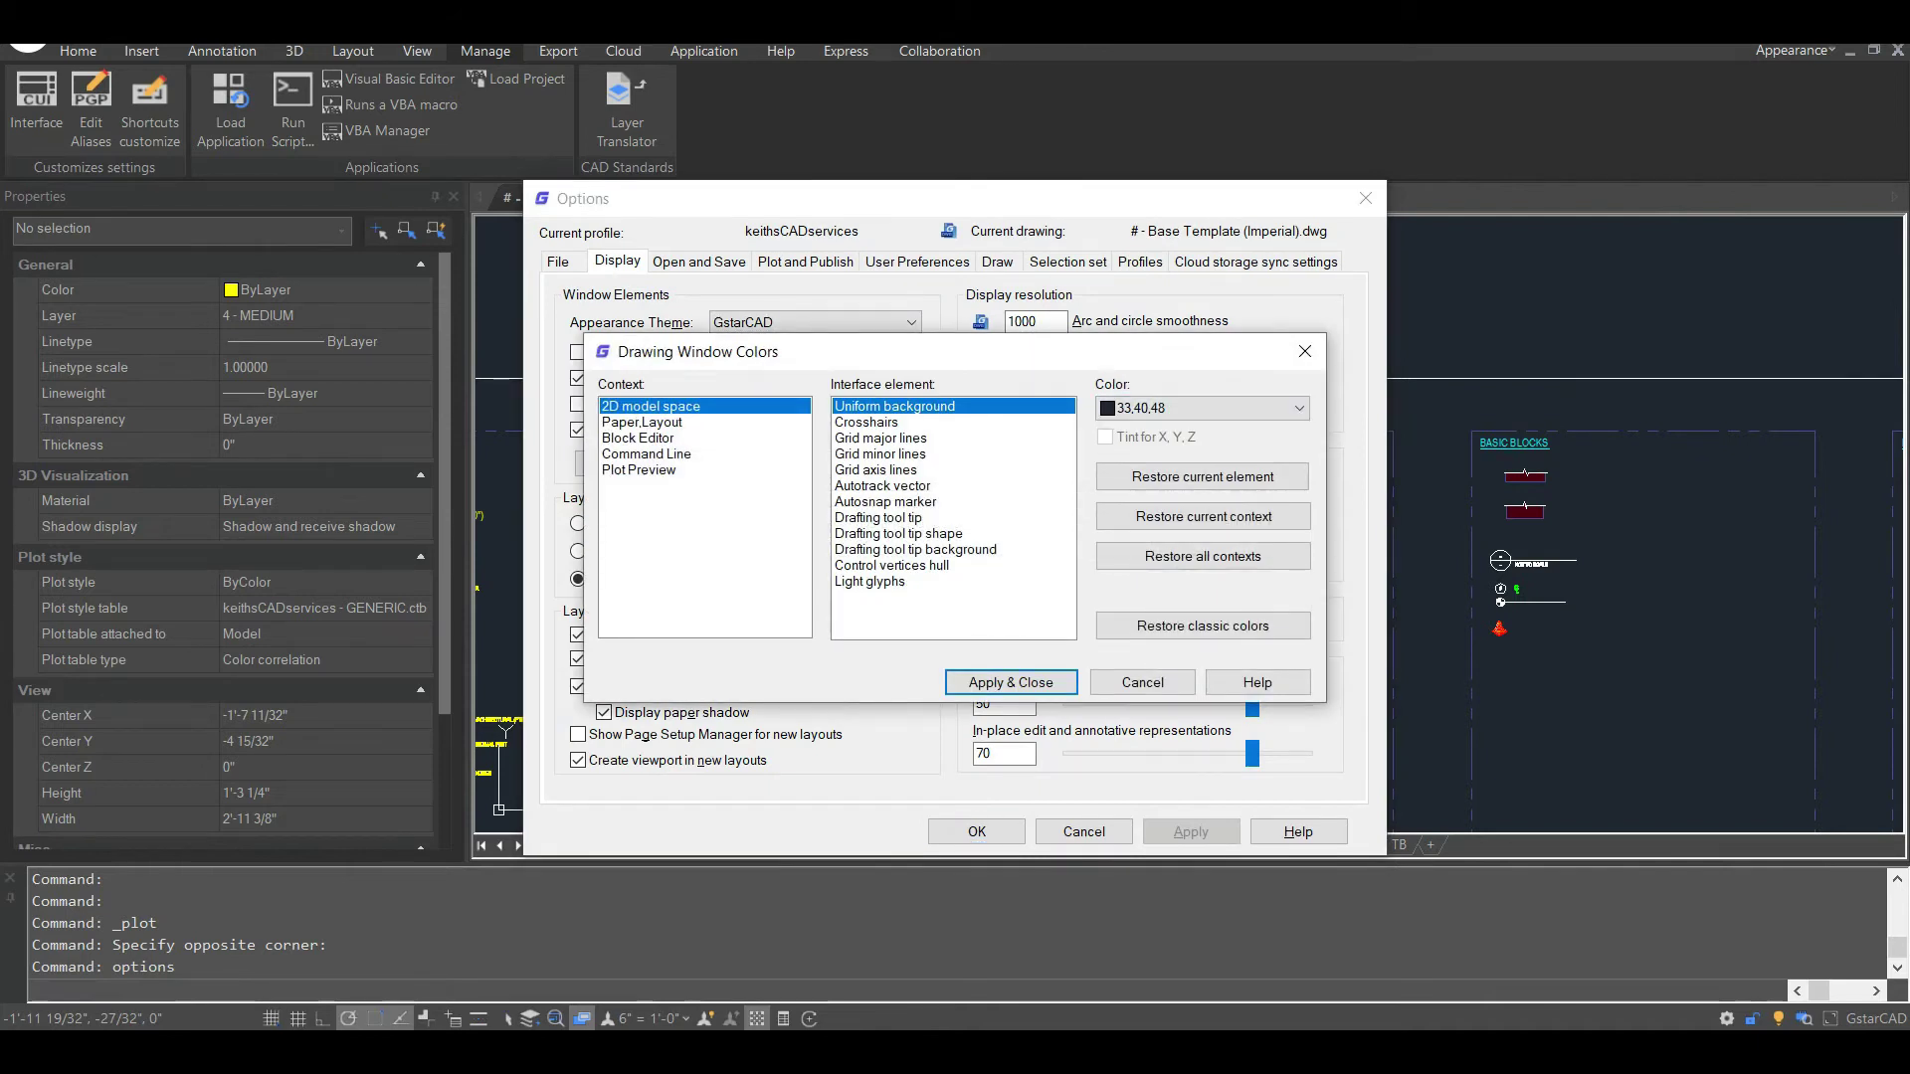
pyautogui.press('Escape')
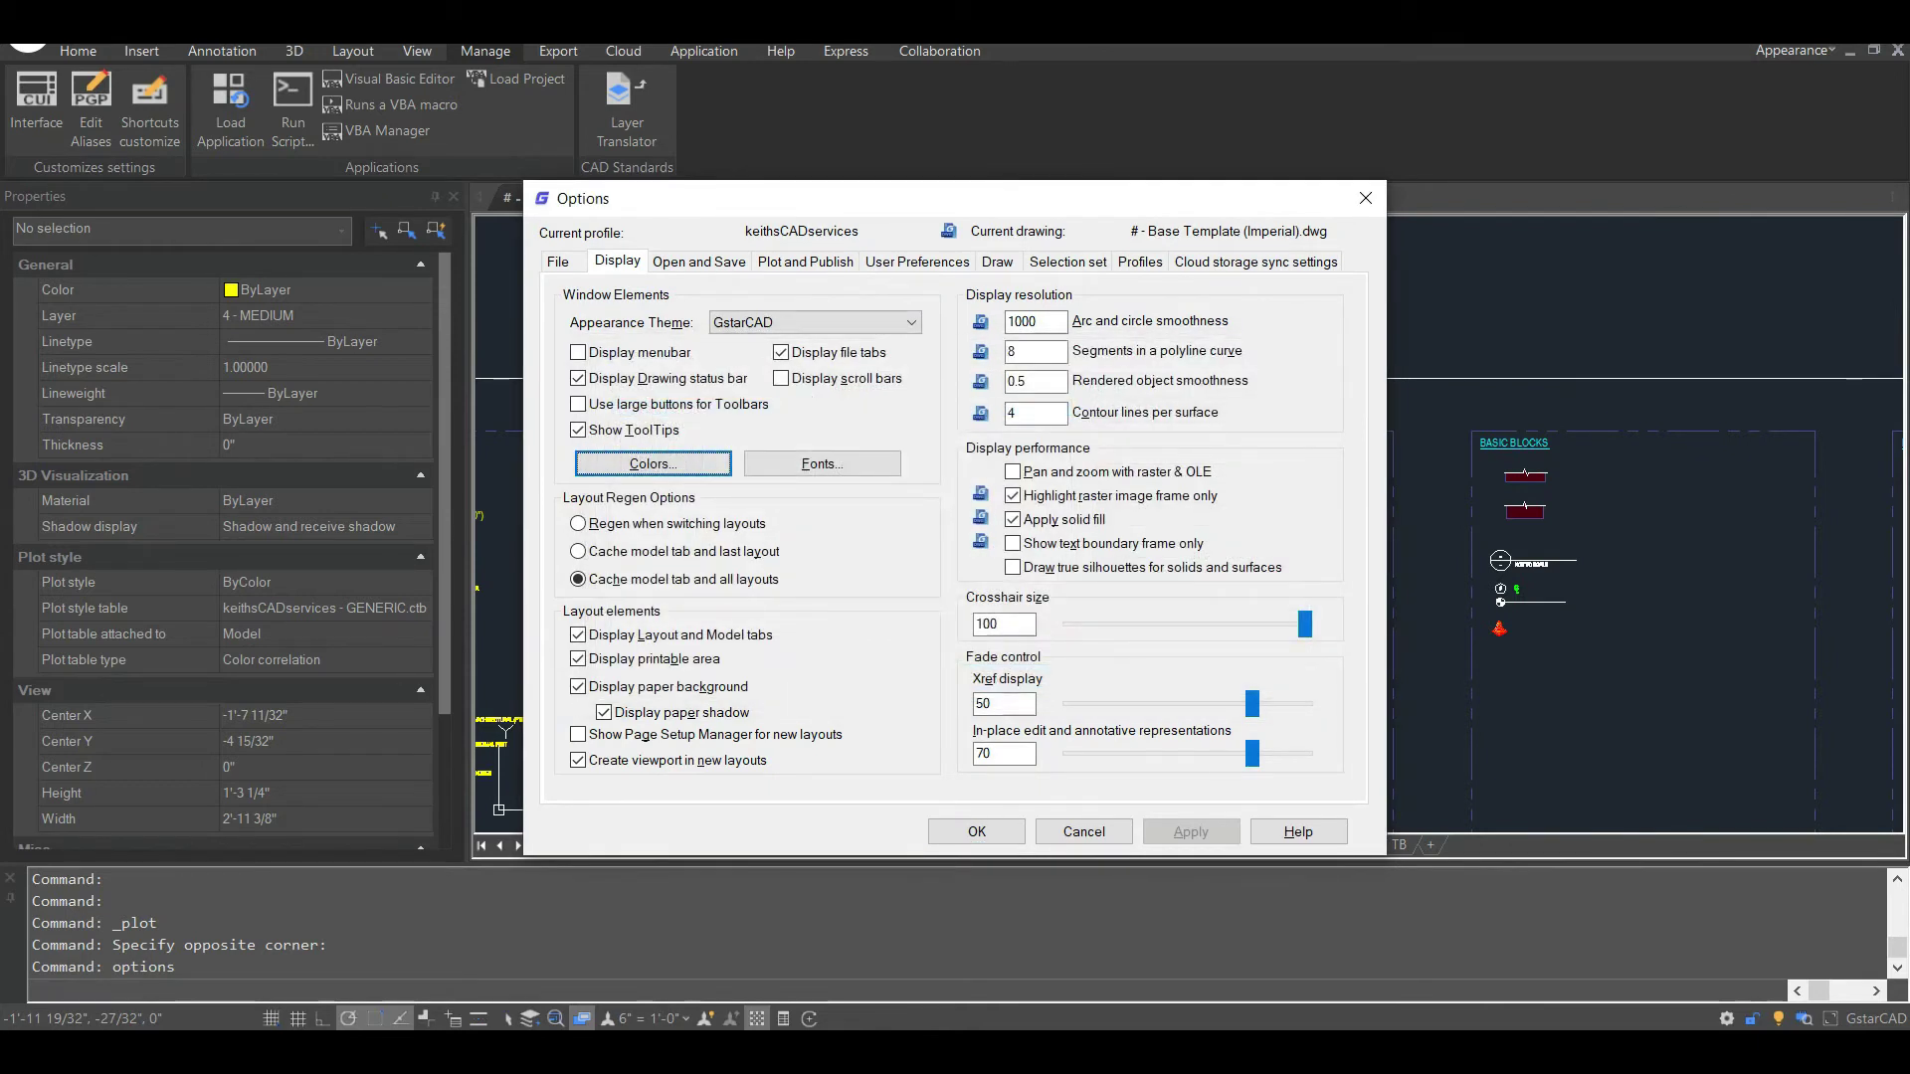
pyautogui.click(977, 831)
# Examine the color 5 (BLUE) sample line and its usage note in the CTB reference against the dark background.
pyautogui.scroll(2, 1117, 586)
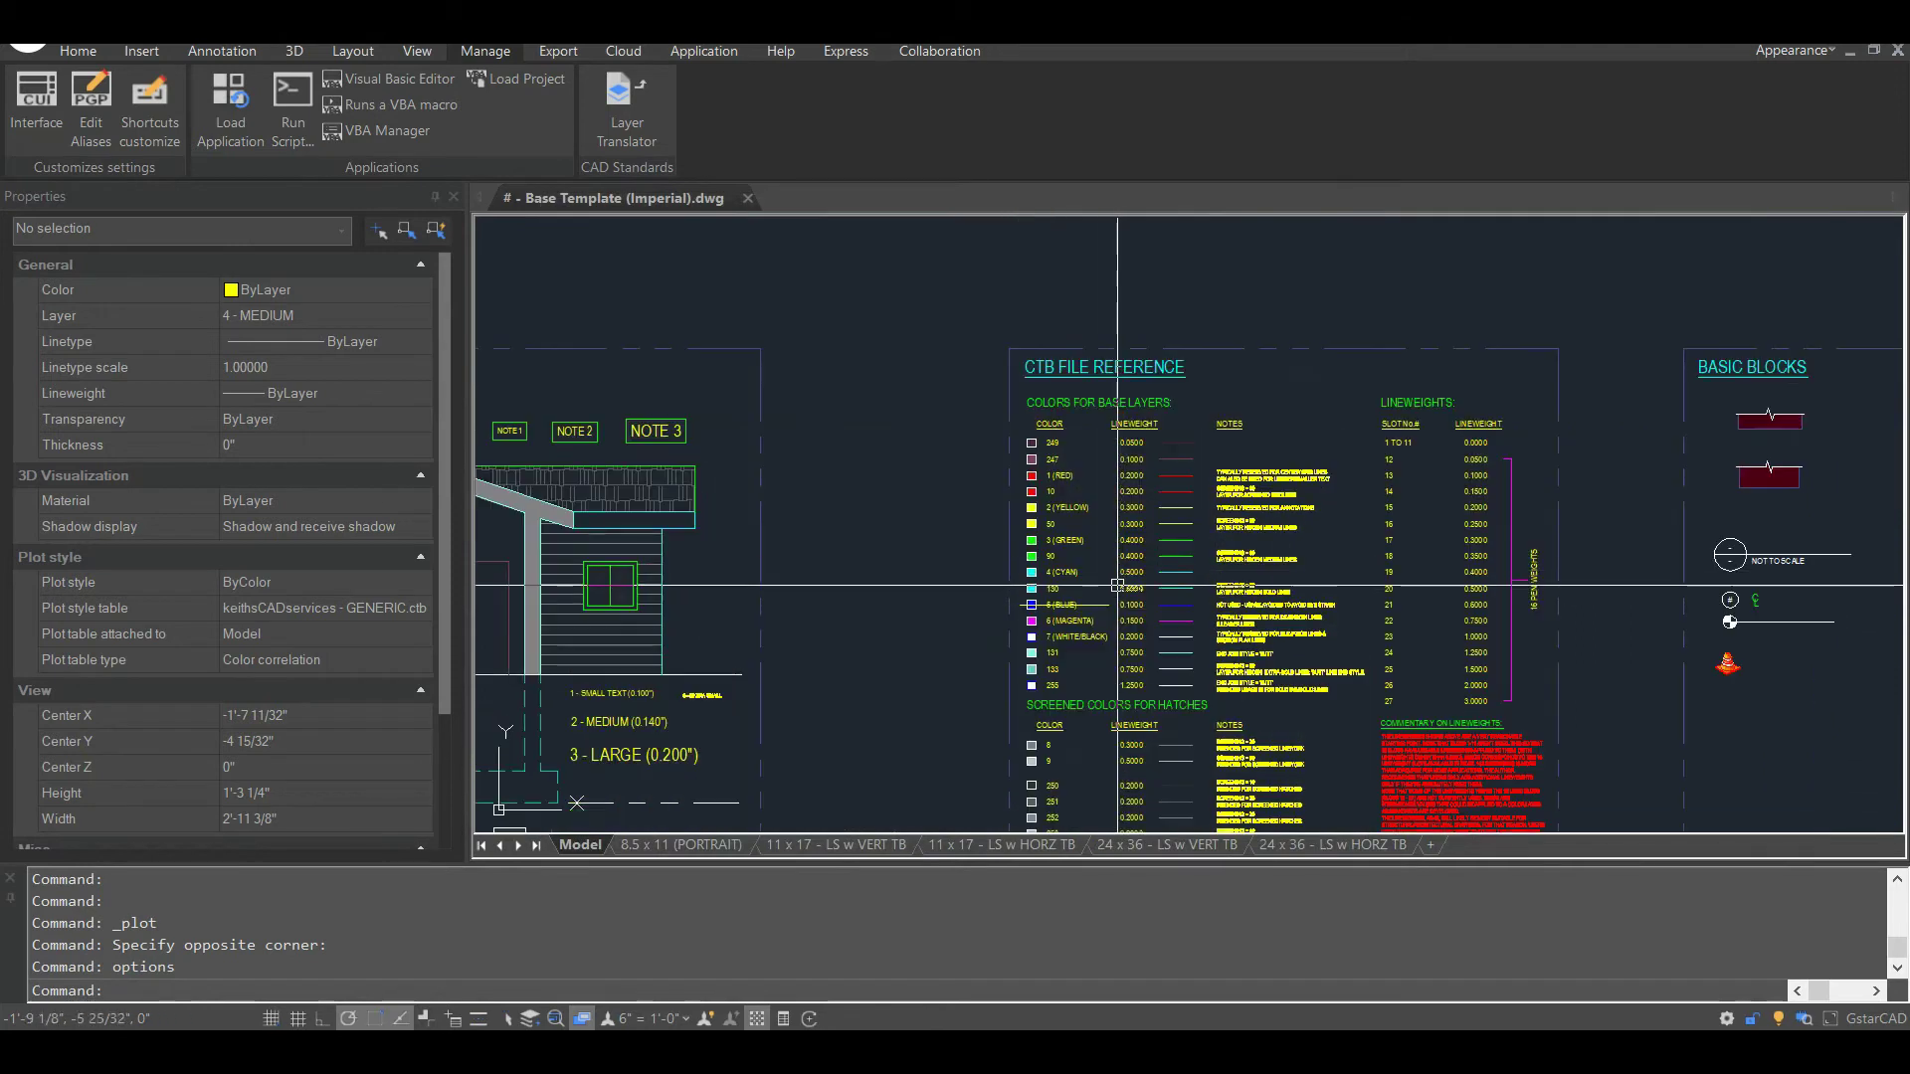
pyautogui.scroll(4, 1117, 586)
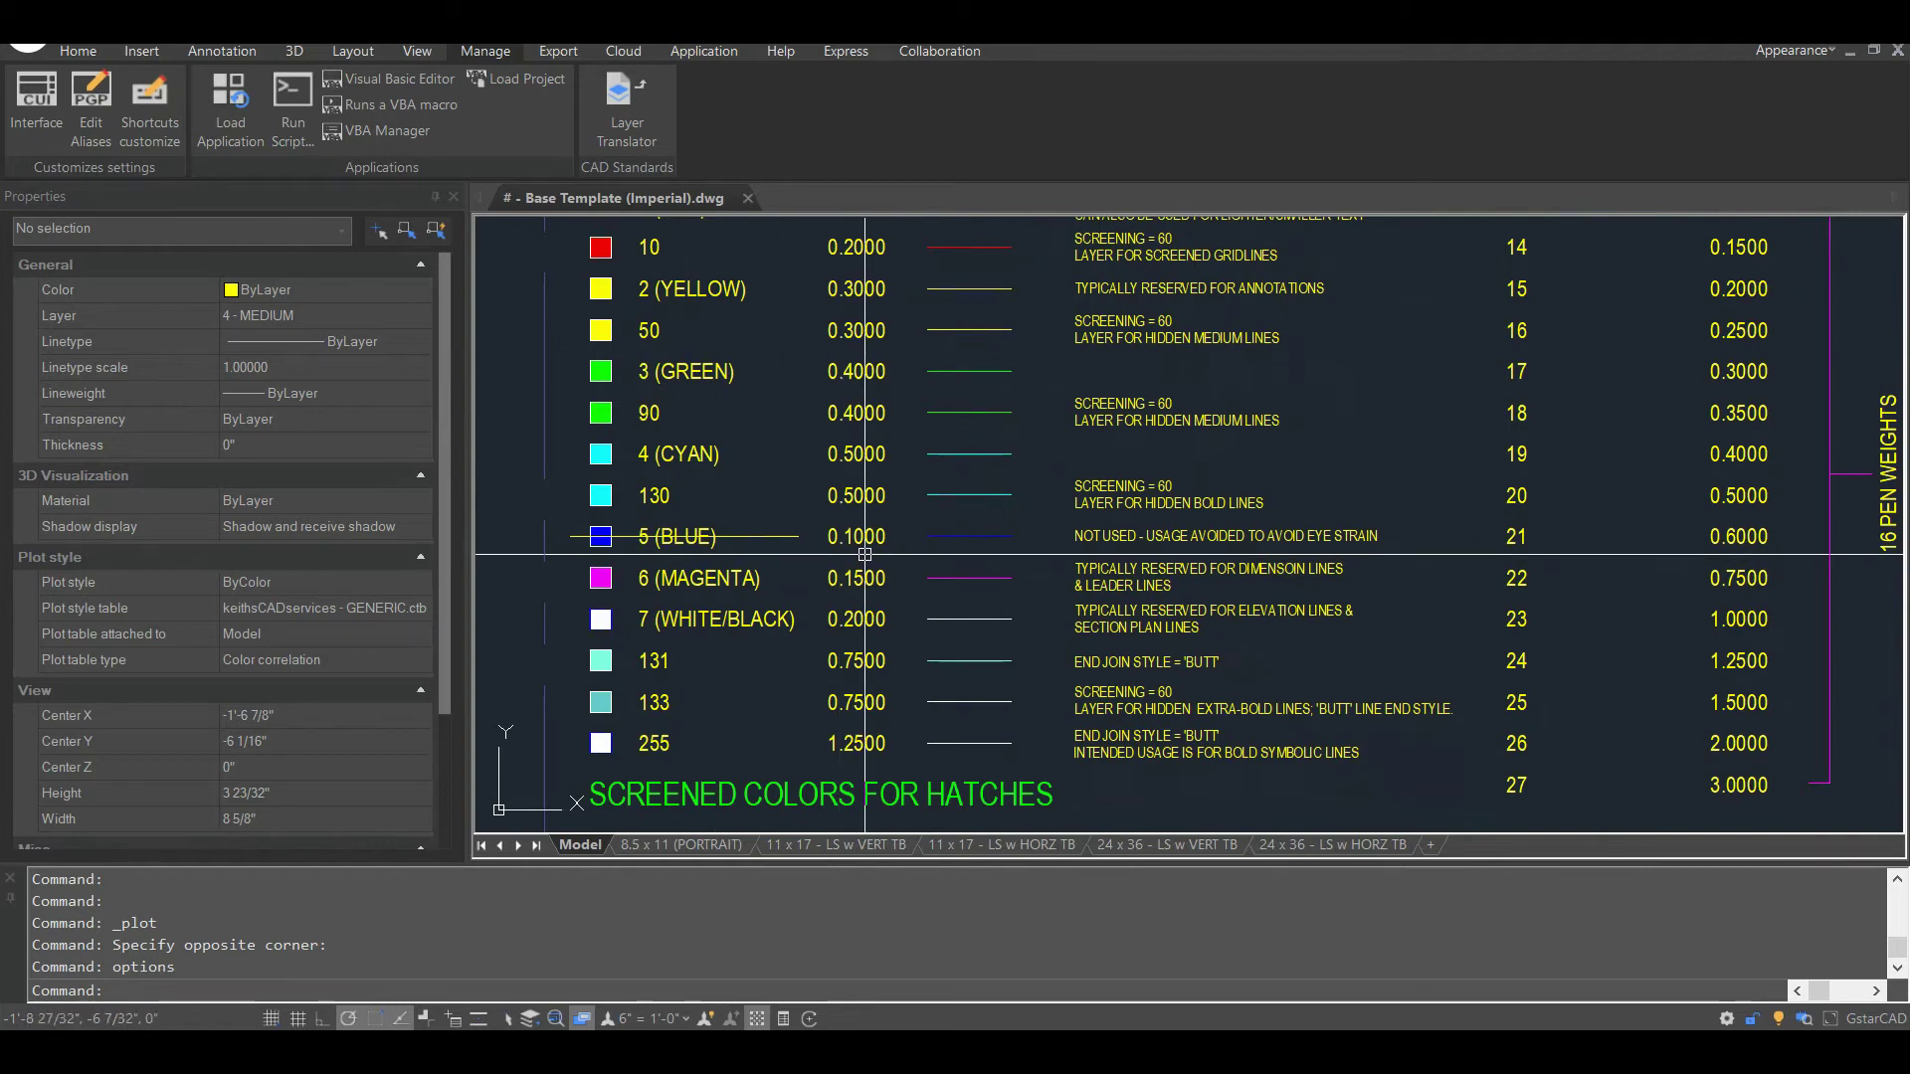
pyautogui.scroll(4, 1018, 551)
pyautogui.scroll(3, 1005, 549)
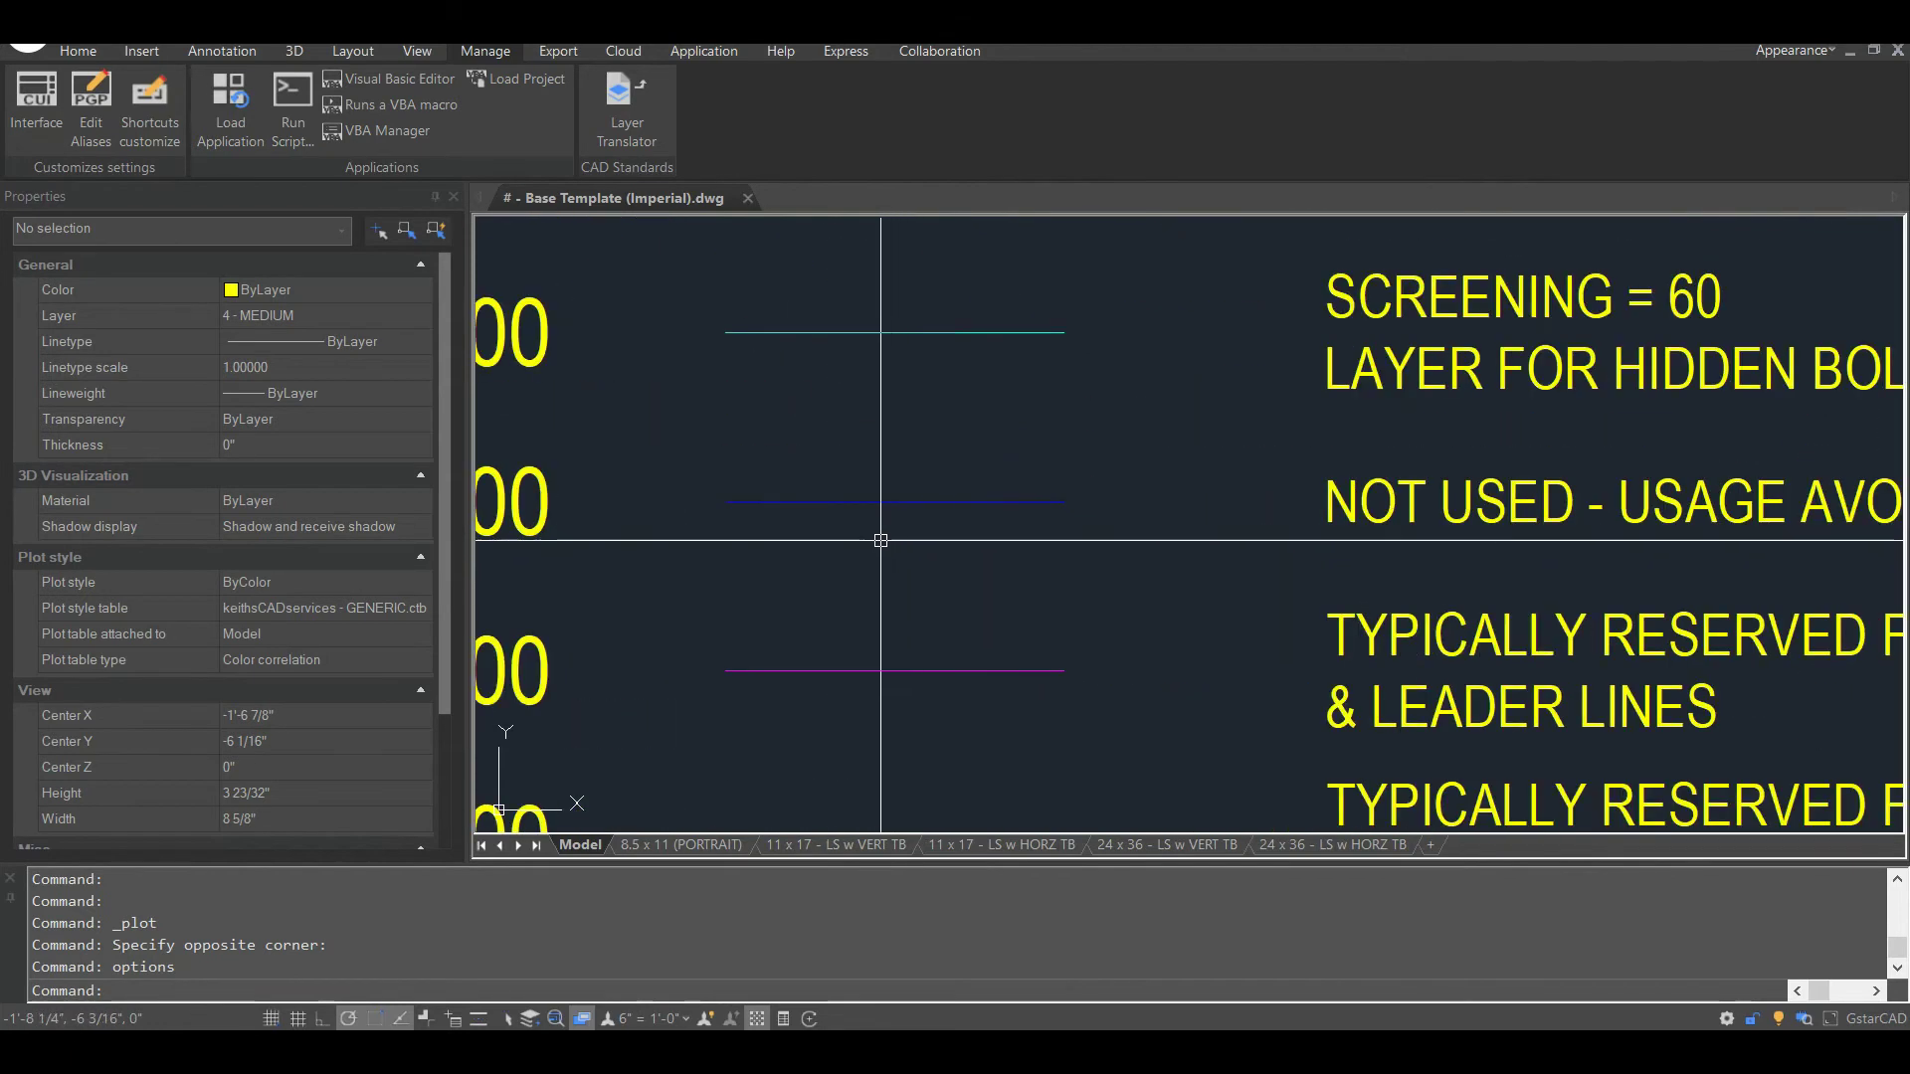
pyautogui.moveTo(883, 537); pyautogui.dragTo(972, 555, button='middle')
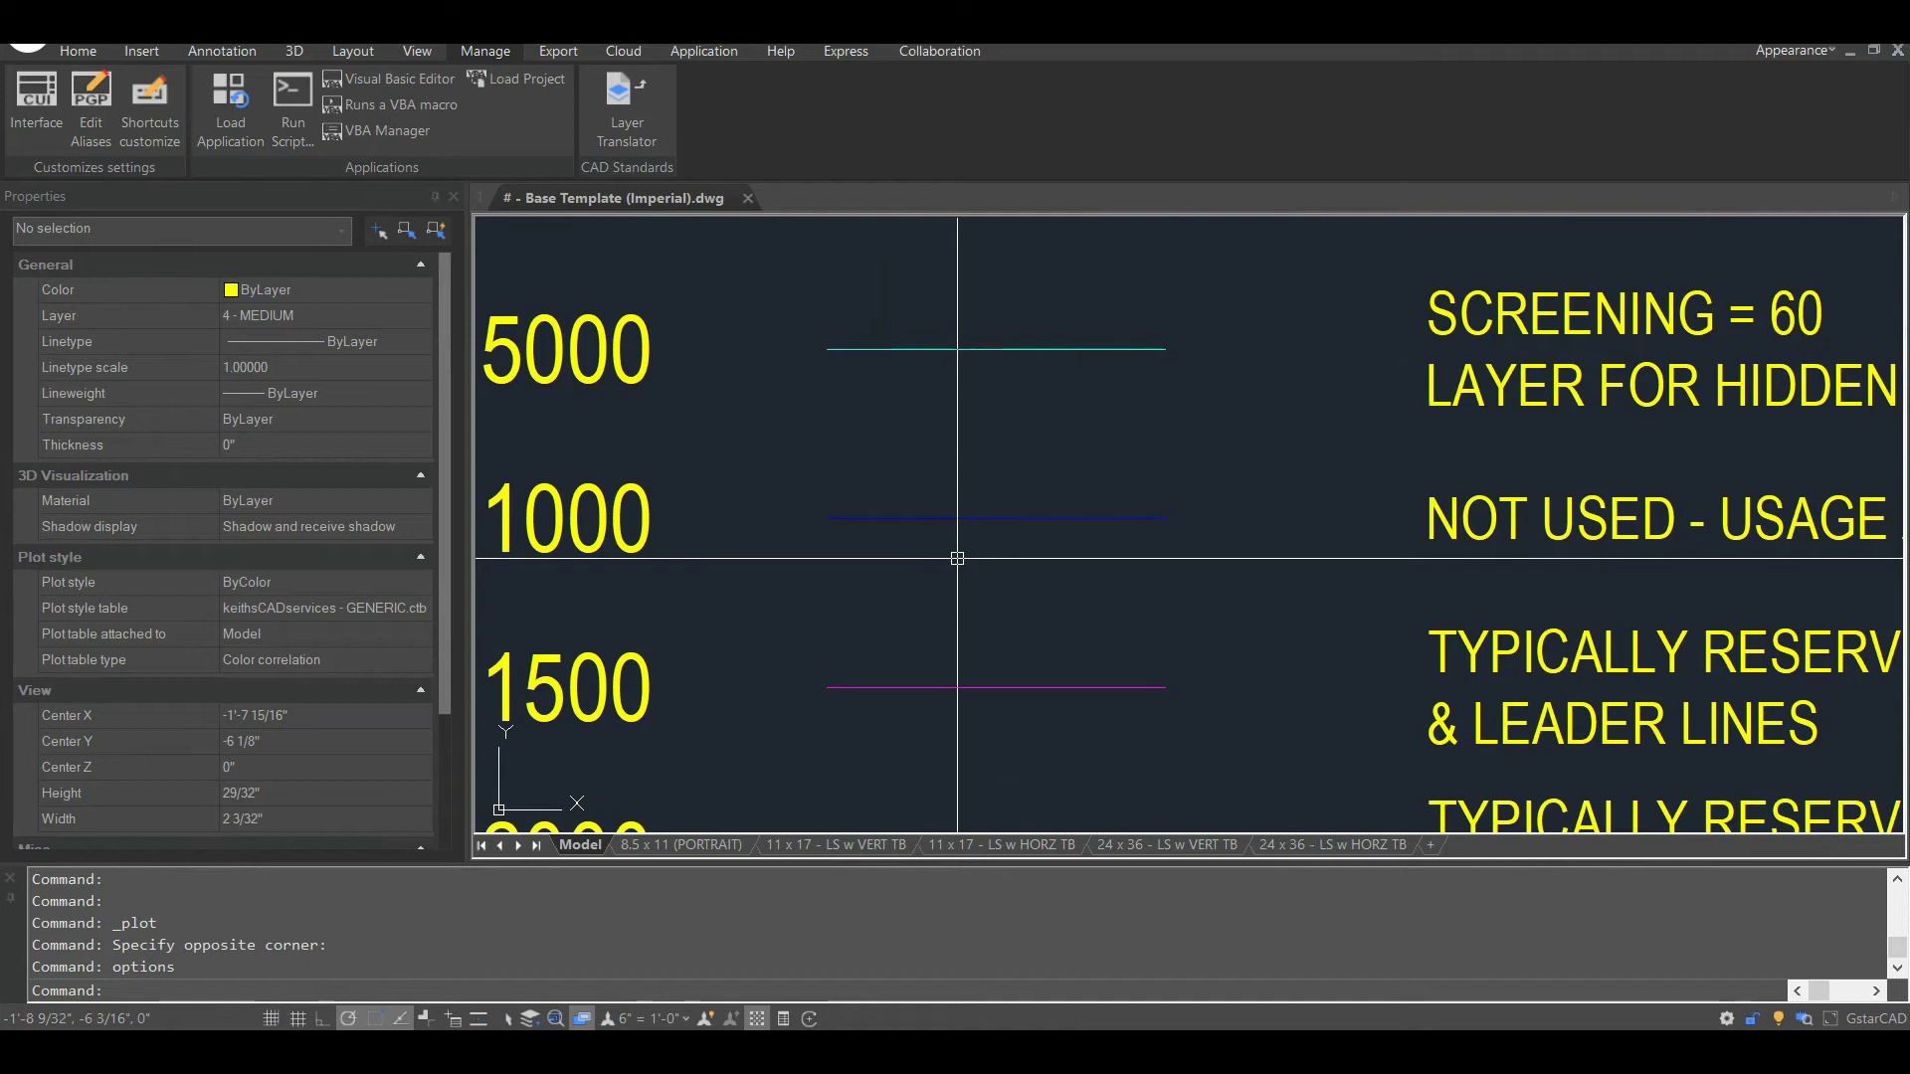
pyautogui.scroll(-6, 957, 558)
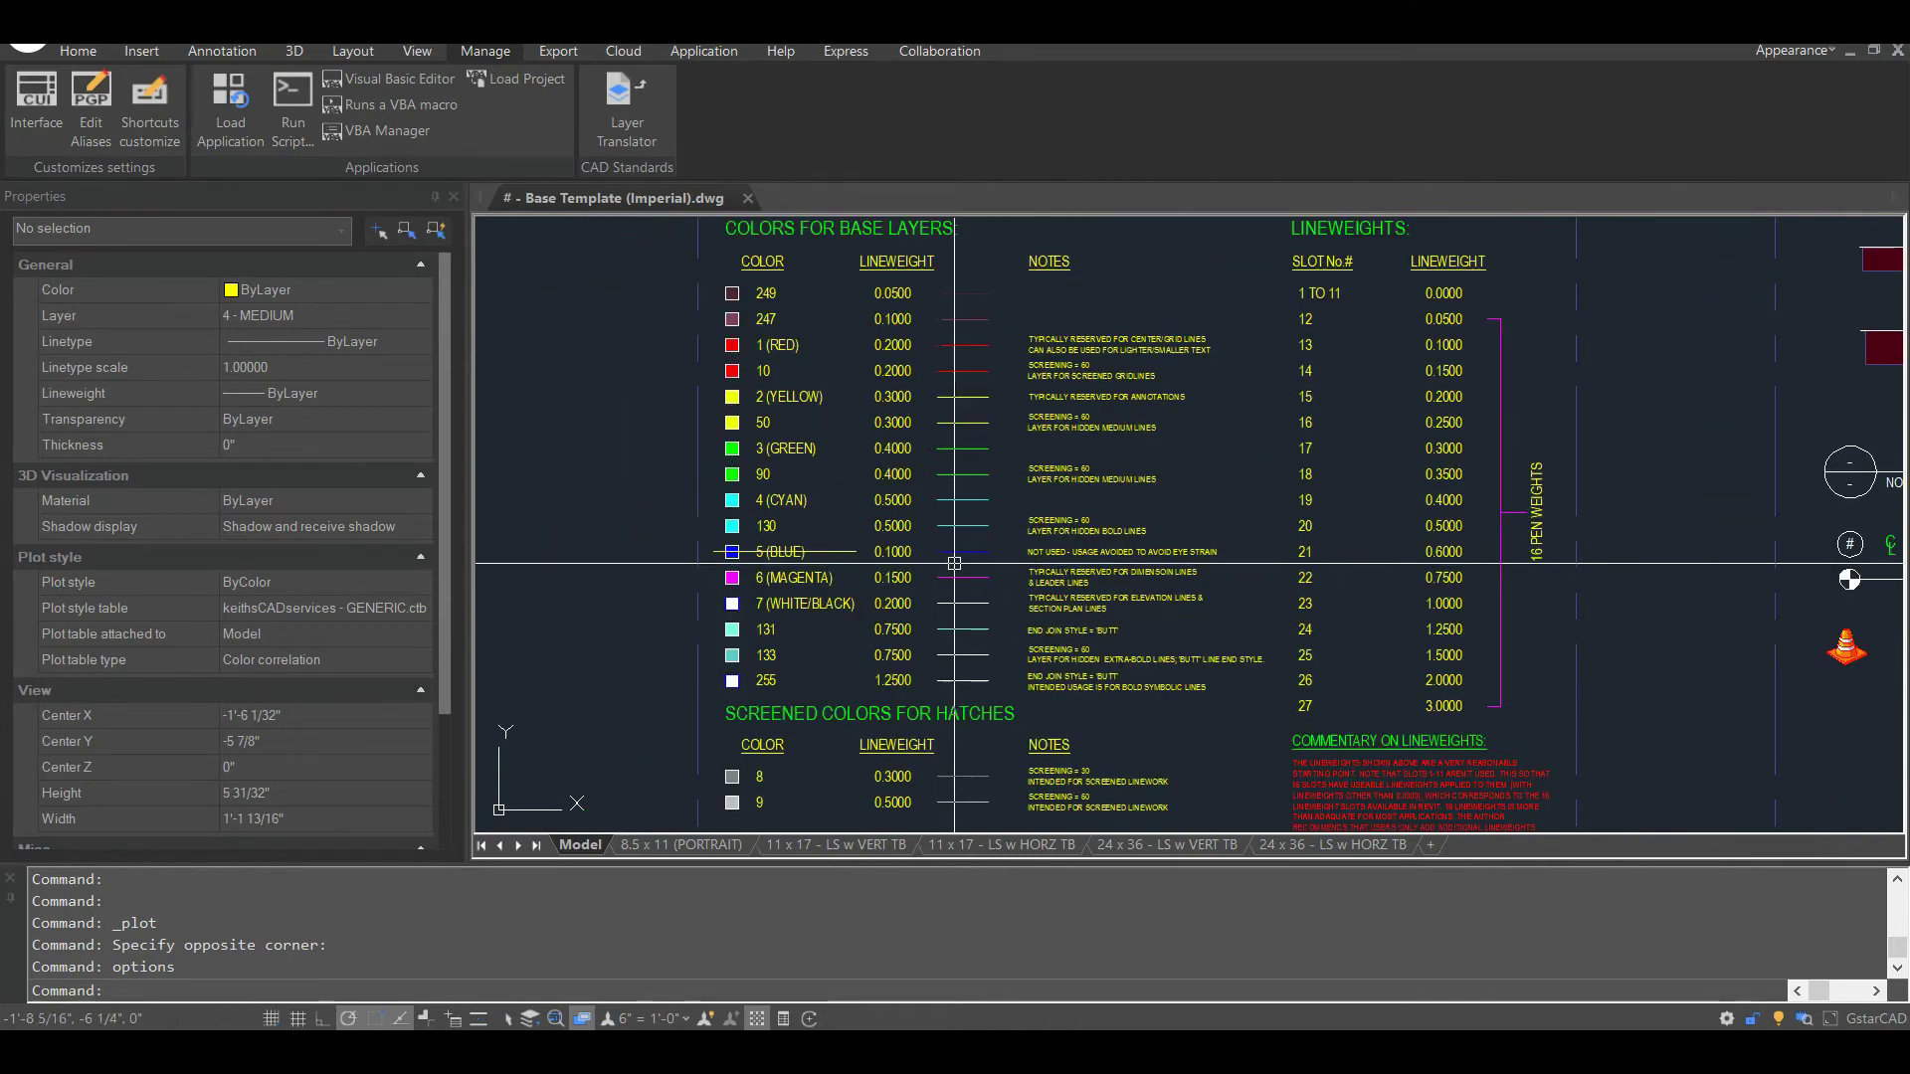
pyautogui.scroll(-2, 957, 557)
# Examine the Drawing Standards Sample, including its leader styles, building section, notes, layer linework and screening swatches.
pyautogui.moveTo(959, 554)
pyautogui.mouseDown(button='middle')
pyautogui.moveTo(1076, 491)
pyautogui.moveTo(1858, 528)
pyautogui.mouseUp(button='middle')
pyautogui.moveTo(972, 416); pyautogui.dragTo(988, 502, button='middle')
pyautogui.scroll(2, 988, 503)
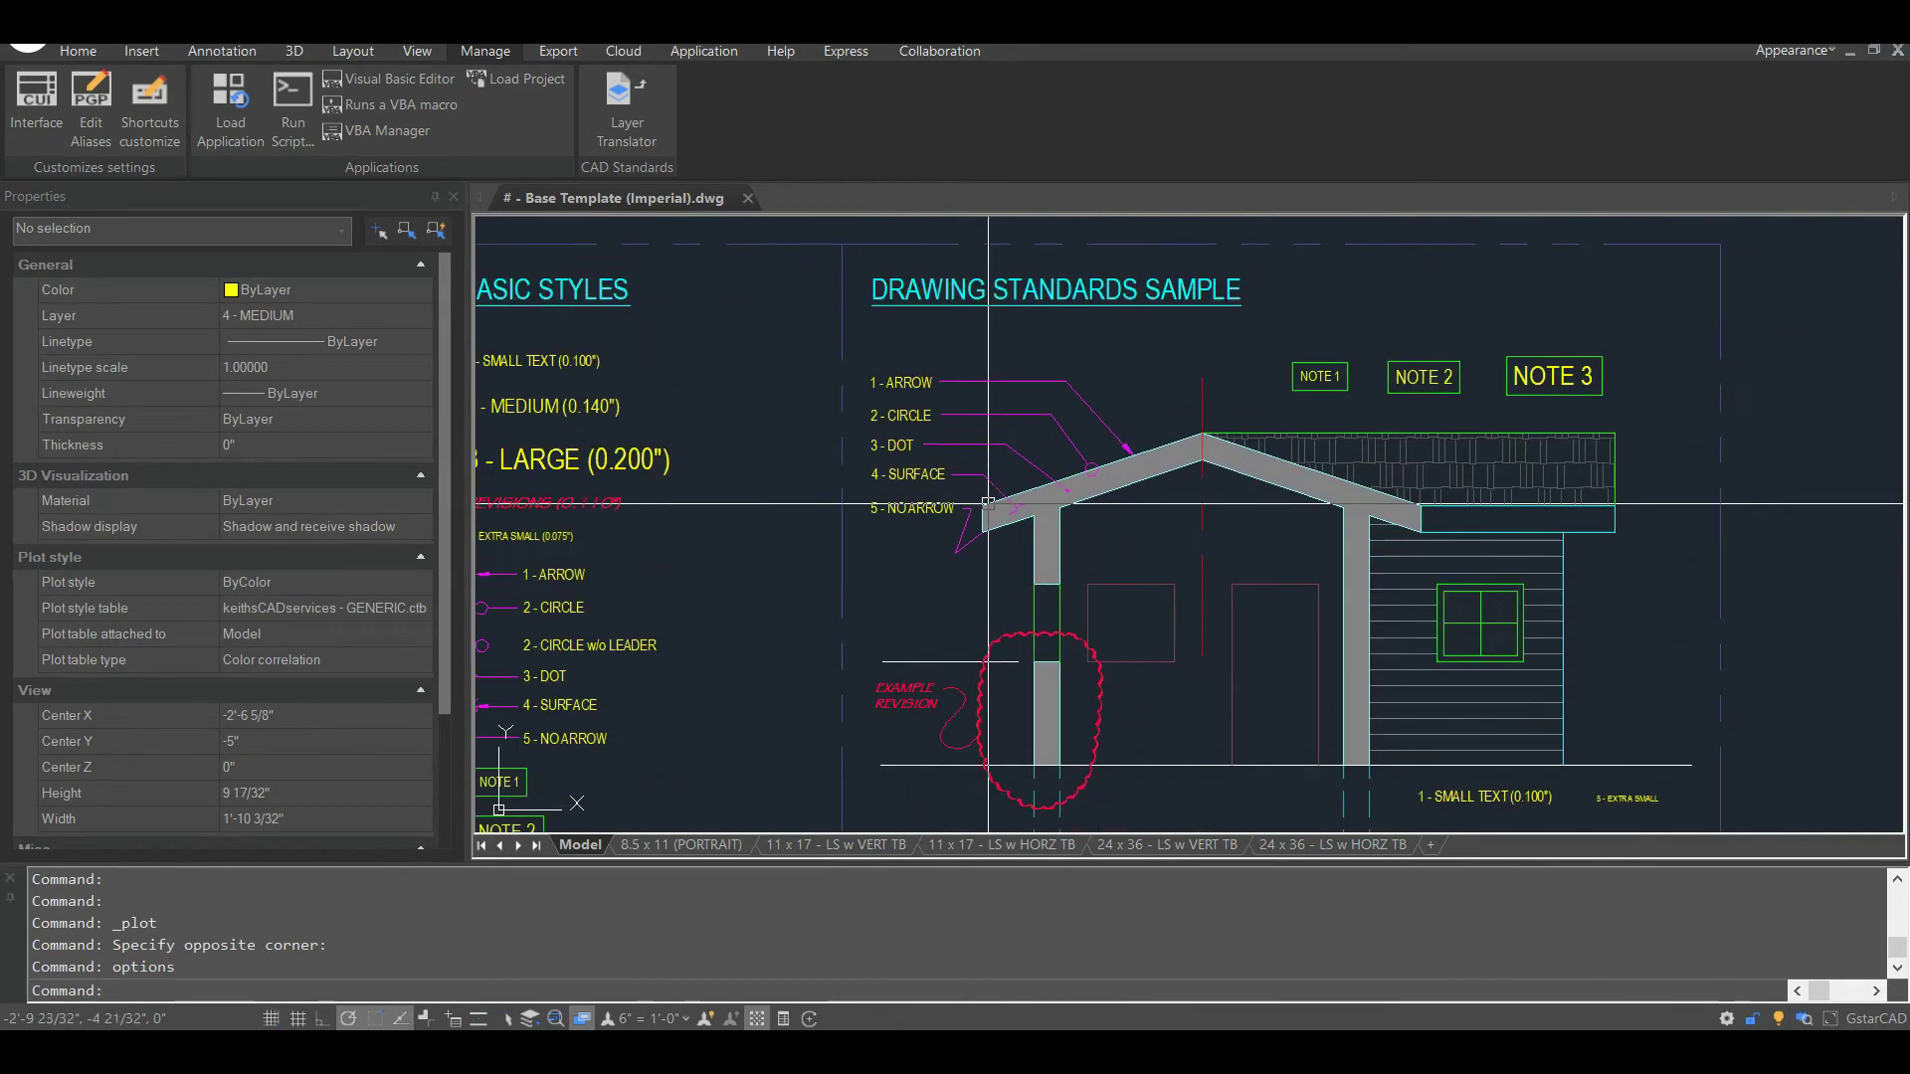
pyautogui.scroll(2, 989, 413)
pyautogui.scroll(2, 1002, 413)
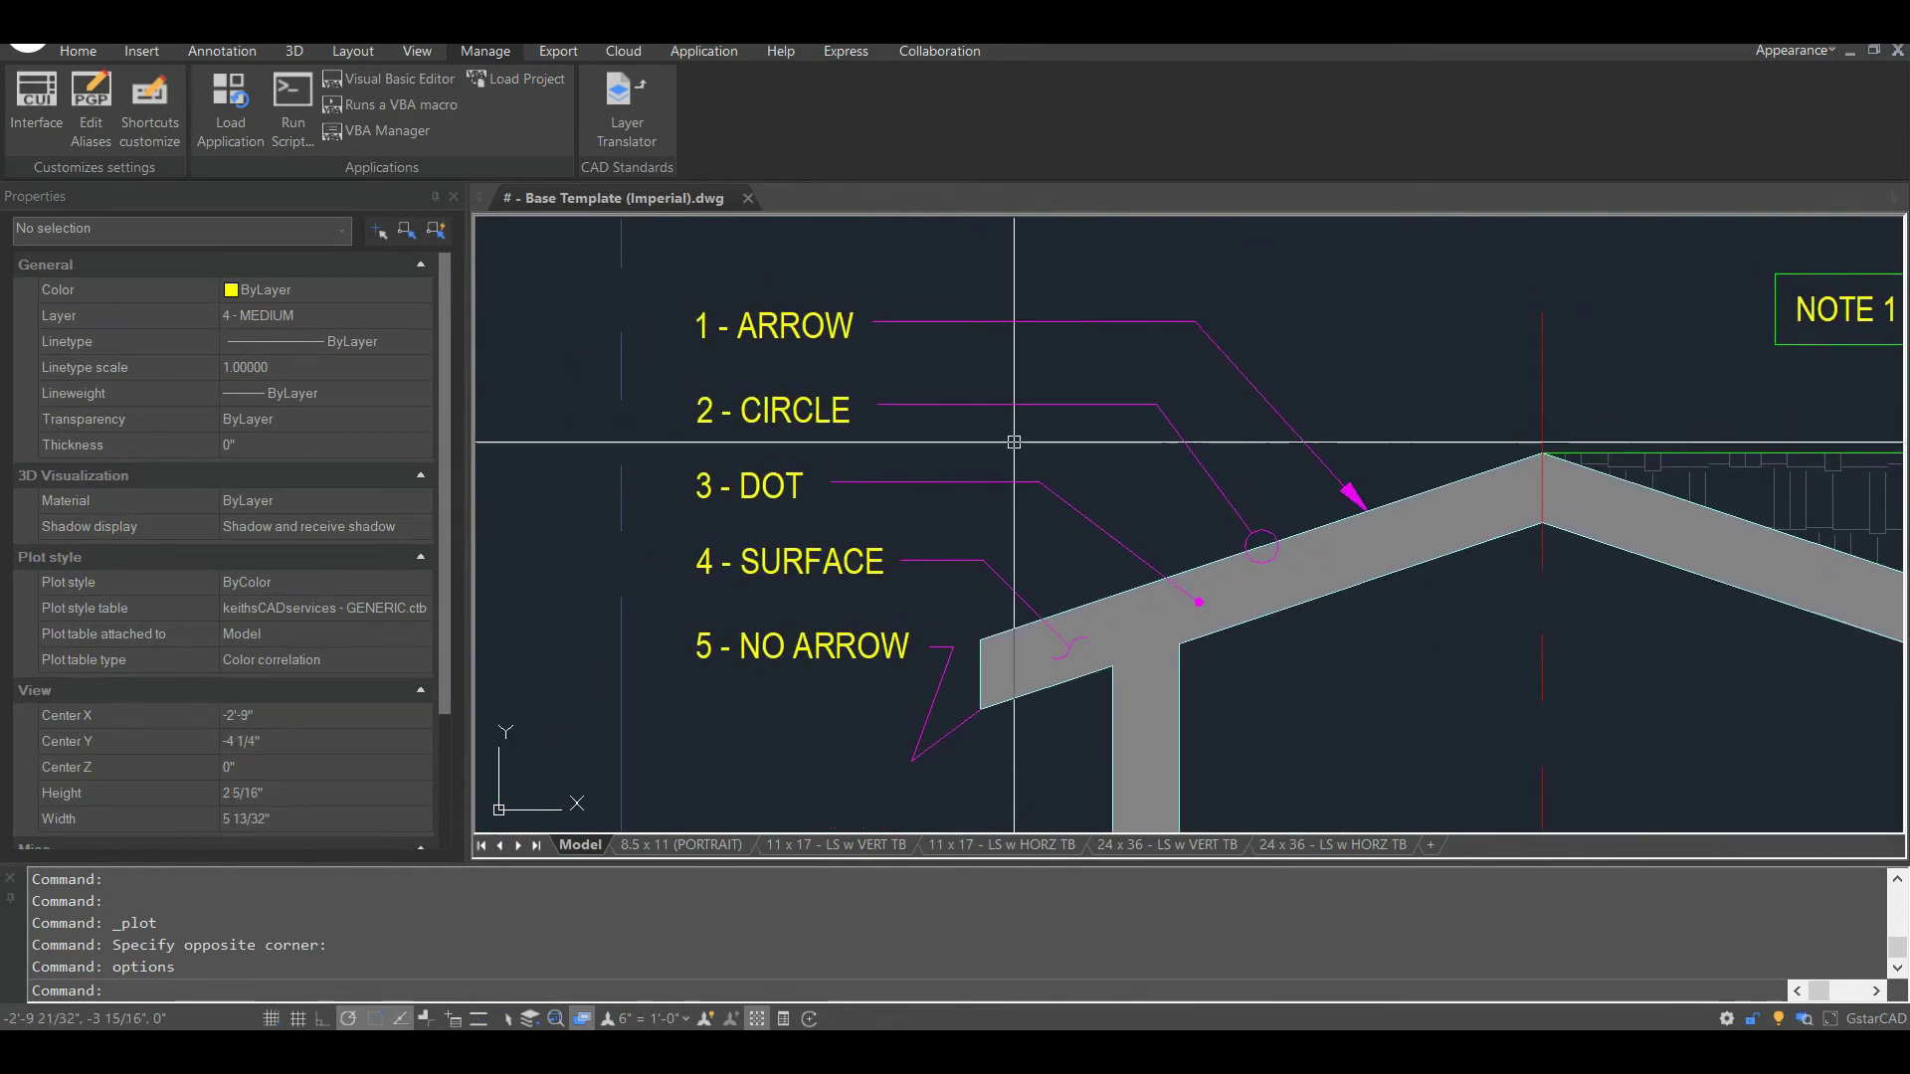
pyautogui.moveTo(896, 238); pyautogui.dragTo(674, 245, button='middle')
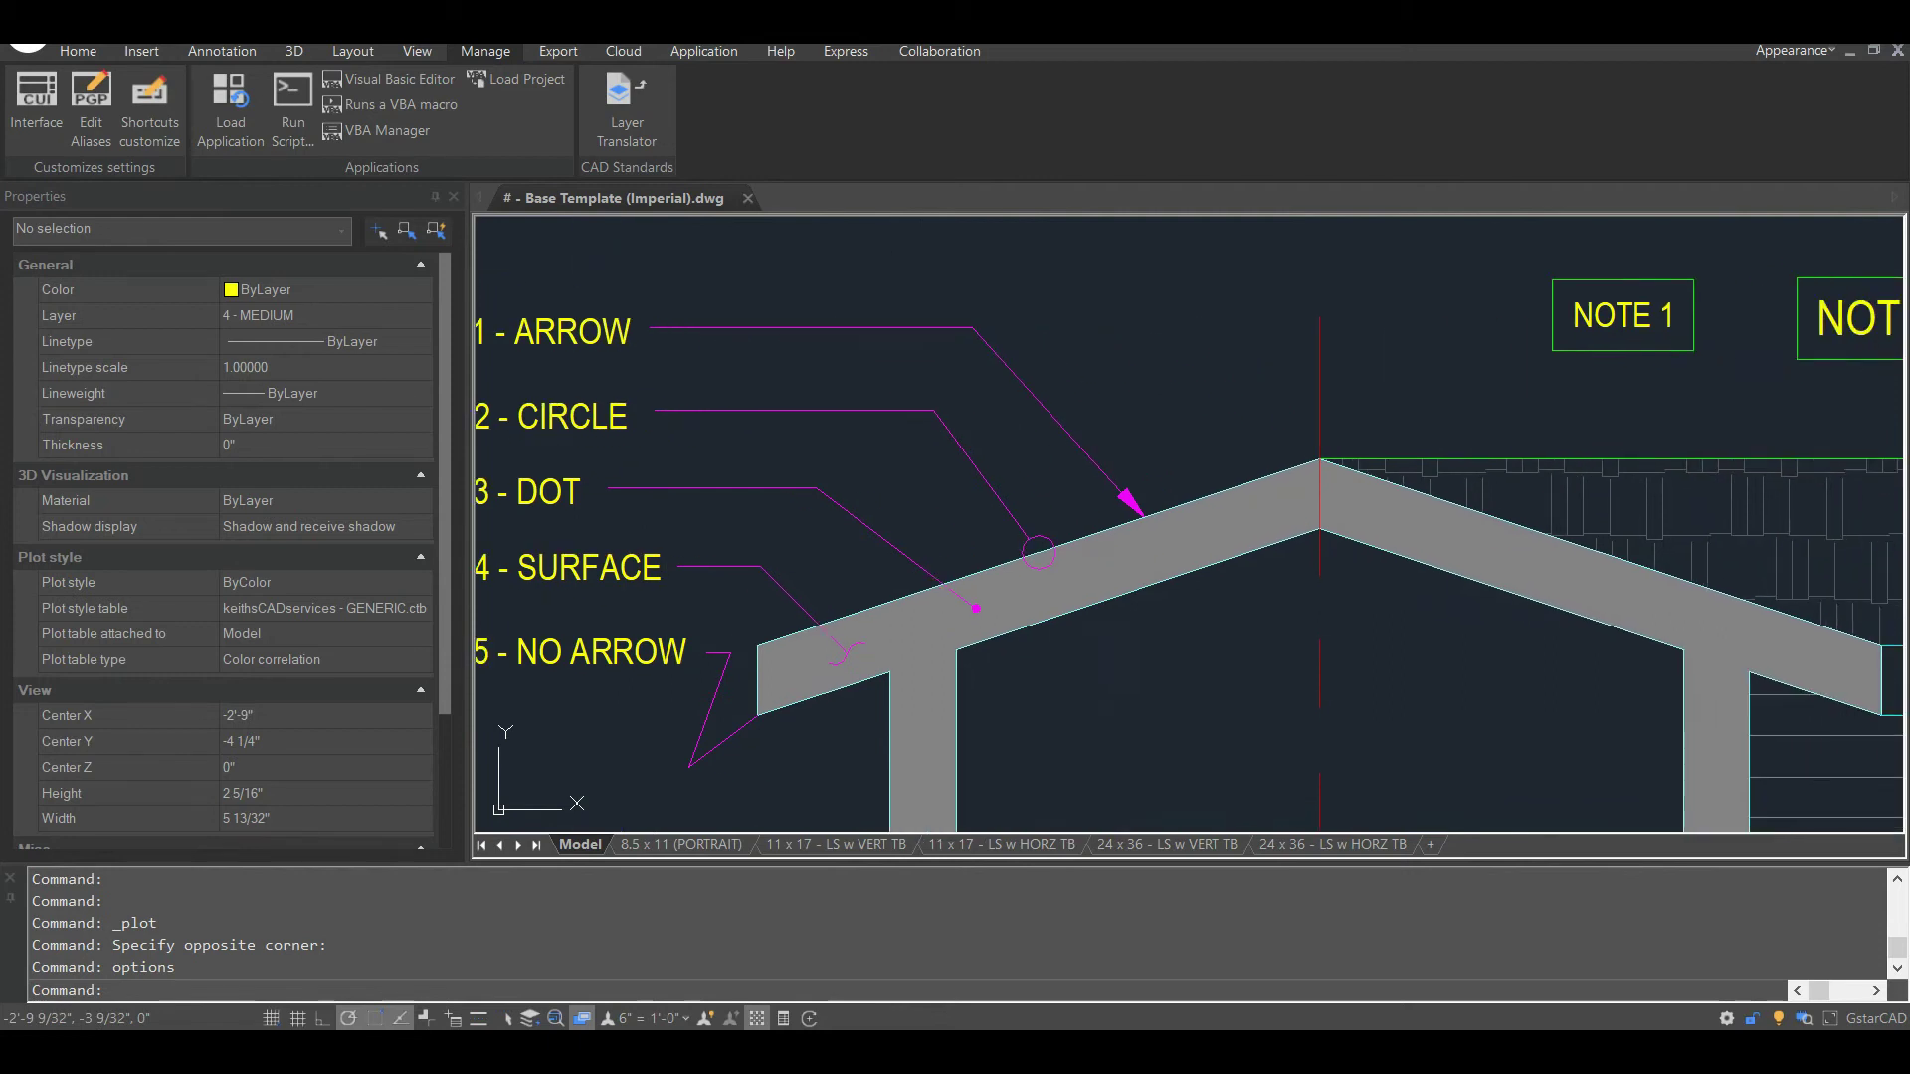
pyautogui.moveTo(1380, 344)
pyautogui.mouseDown(button='middle')
pyautogui.moveTo(1300, 324)
pyautogui.moveTo(1223, 221)
pyautogui.mouseUp(button='middle')
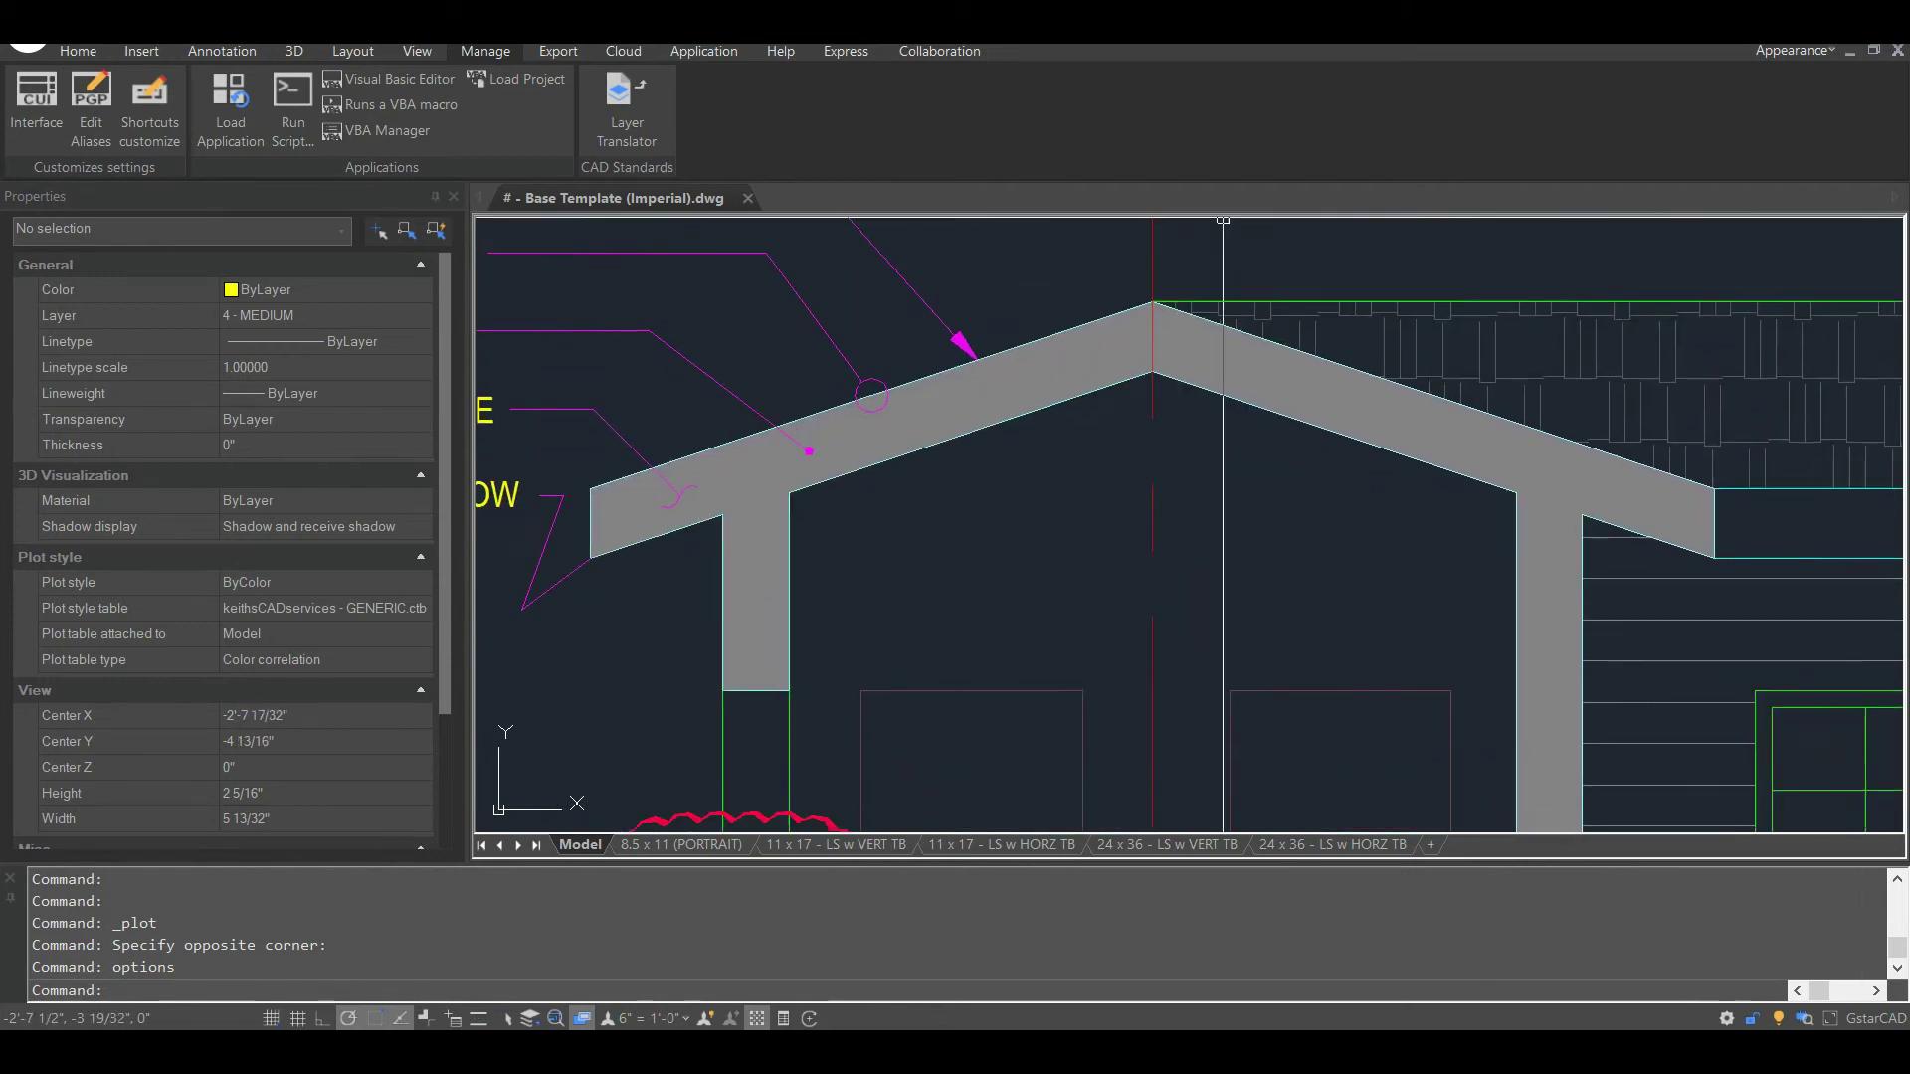
pyautogui.moveTo(1268, 476)
pyautogui.mouseDown(button='middle')
pyautogui.moveTo(1250, 384)
pyautogui.moveTo(1198, 532)
pyautogui.mouseUp(button='middle')
pyautogui.scroll(-1, 1229, 406)
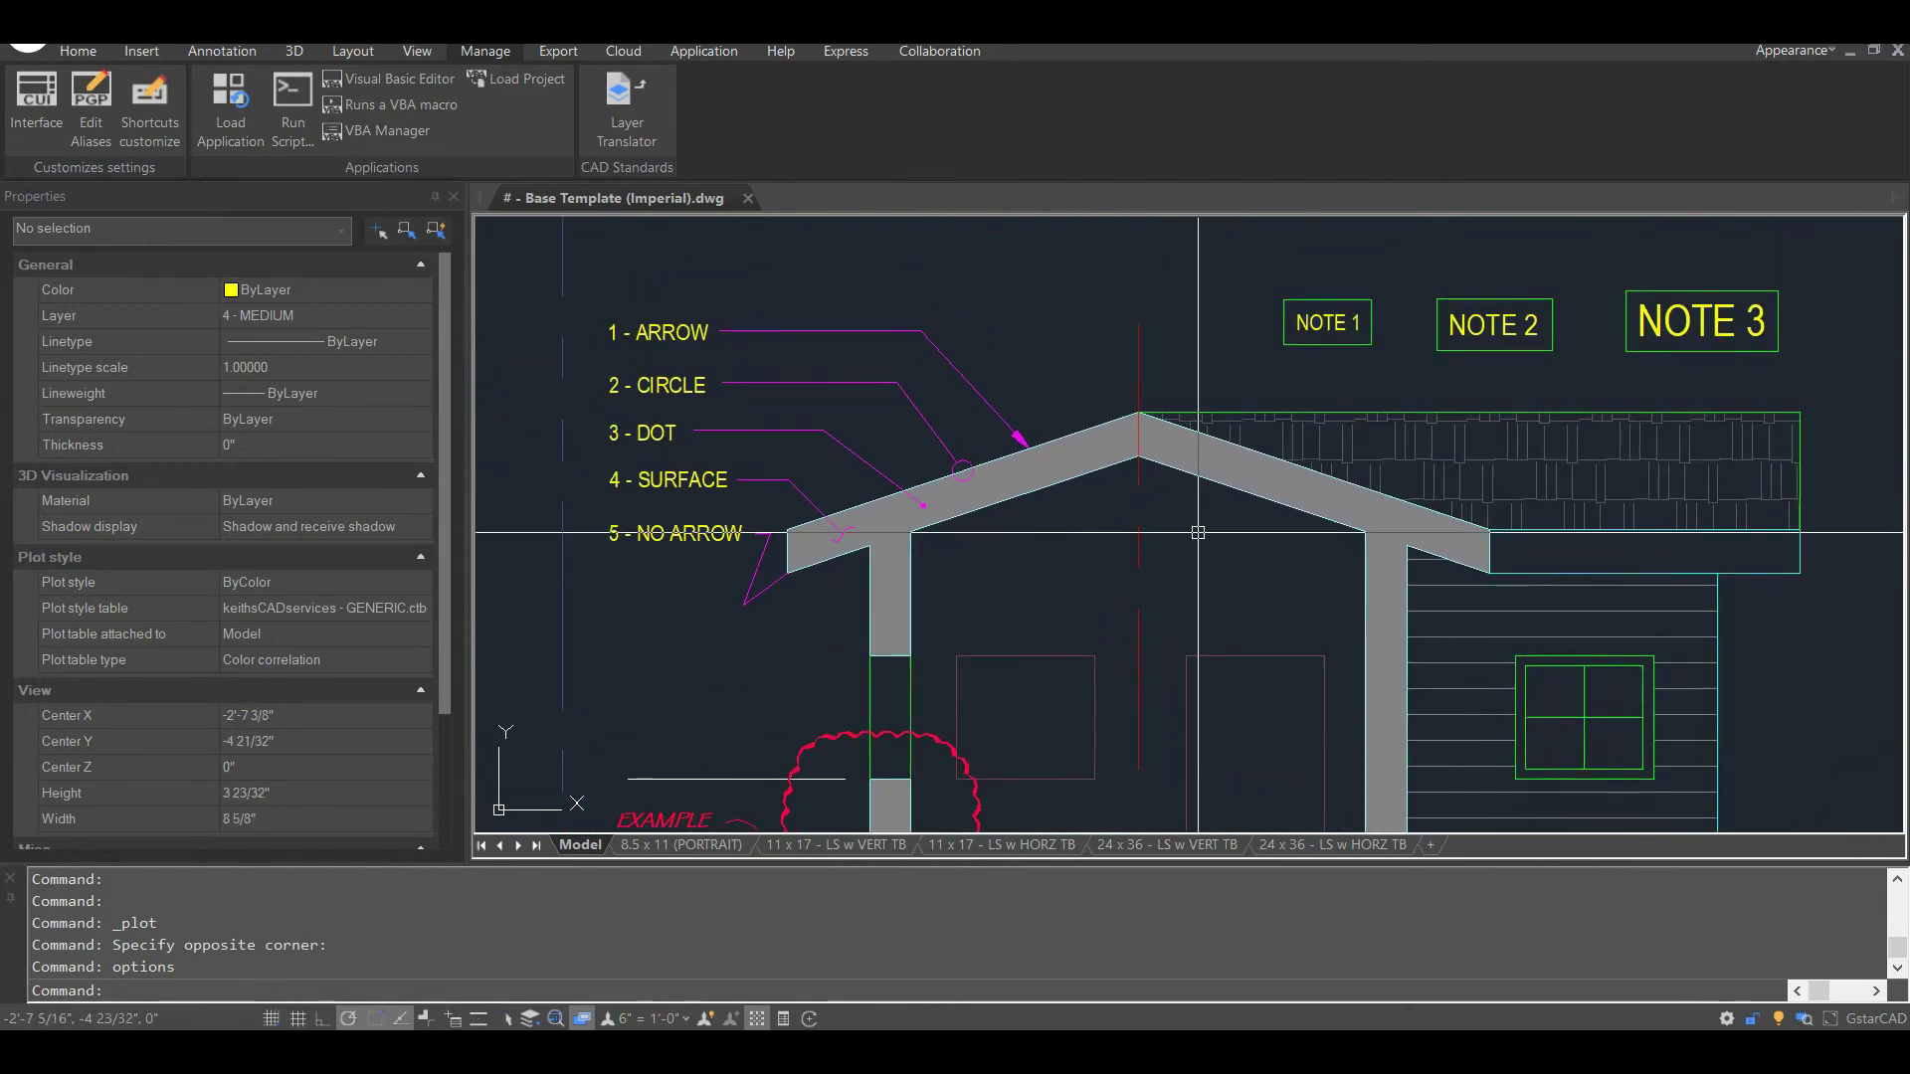
pyautogui.scroll(-3, 1198, 532)
pyautogui.scroll(2, 1286, 630)
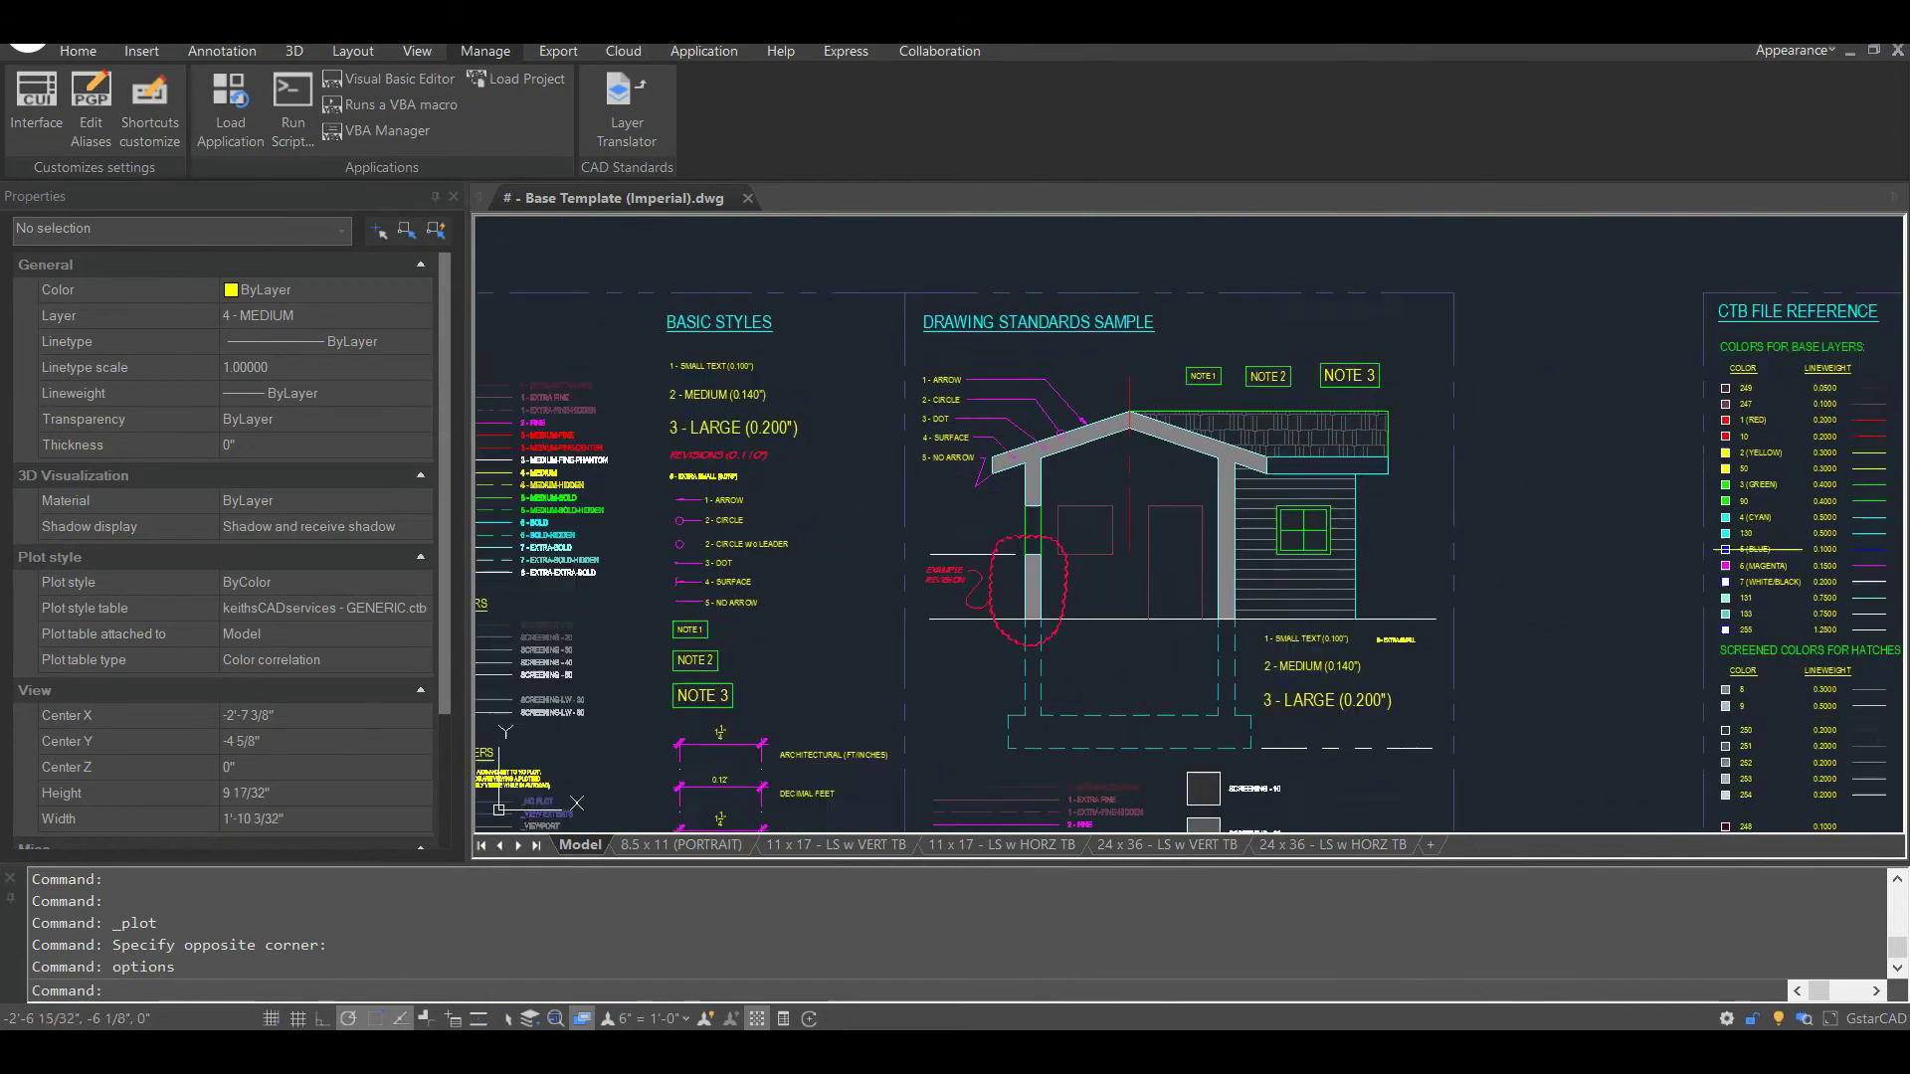
pyautogui.scroll(2, 1286, 629)
pyautogui.scroll(-3, 1194, 533)
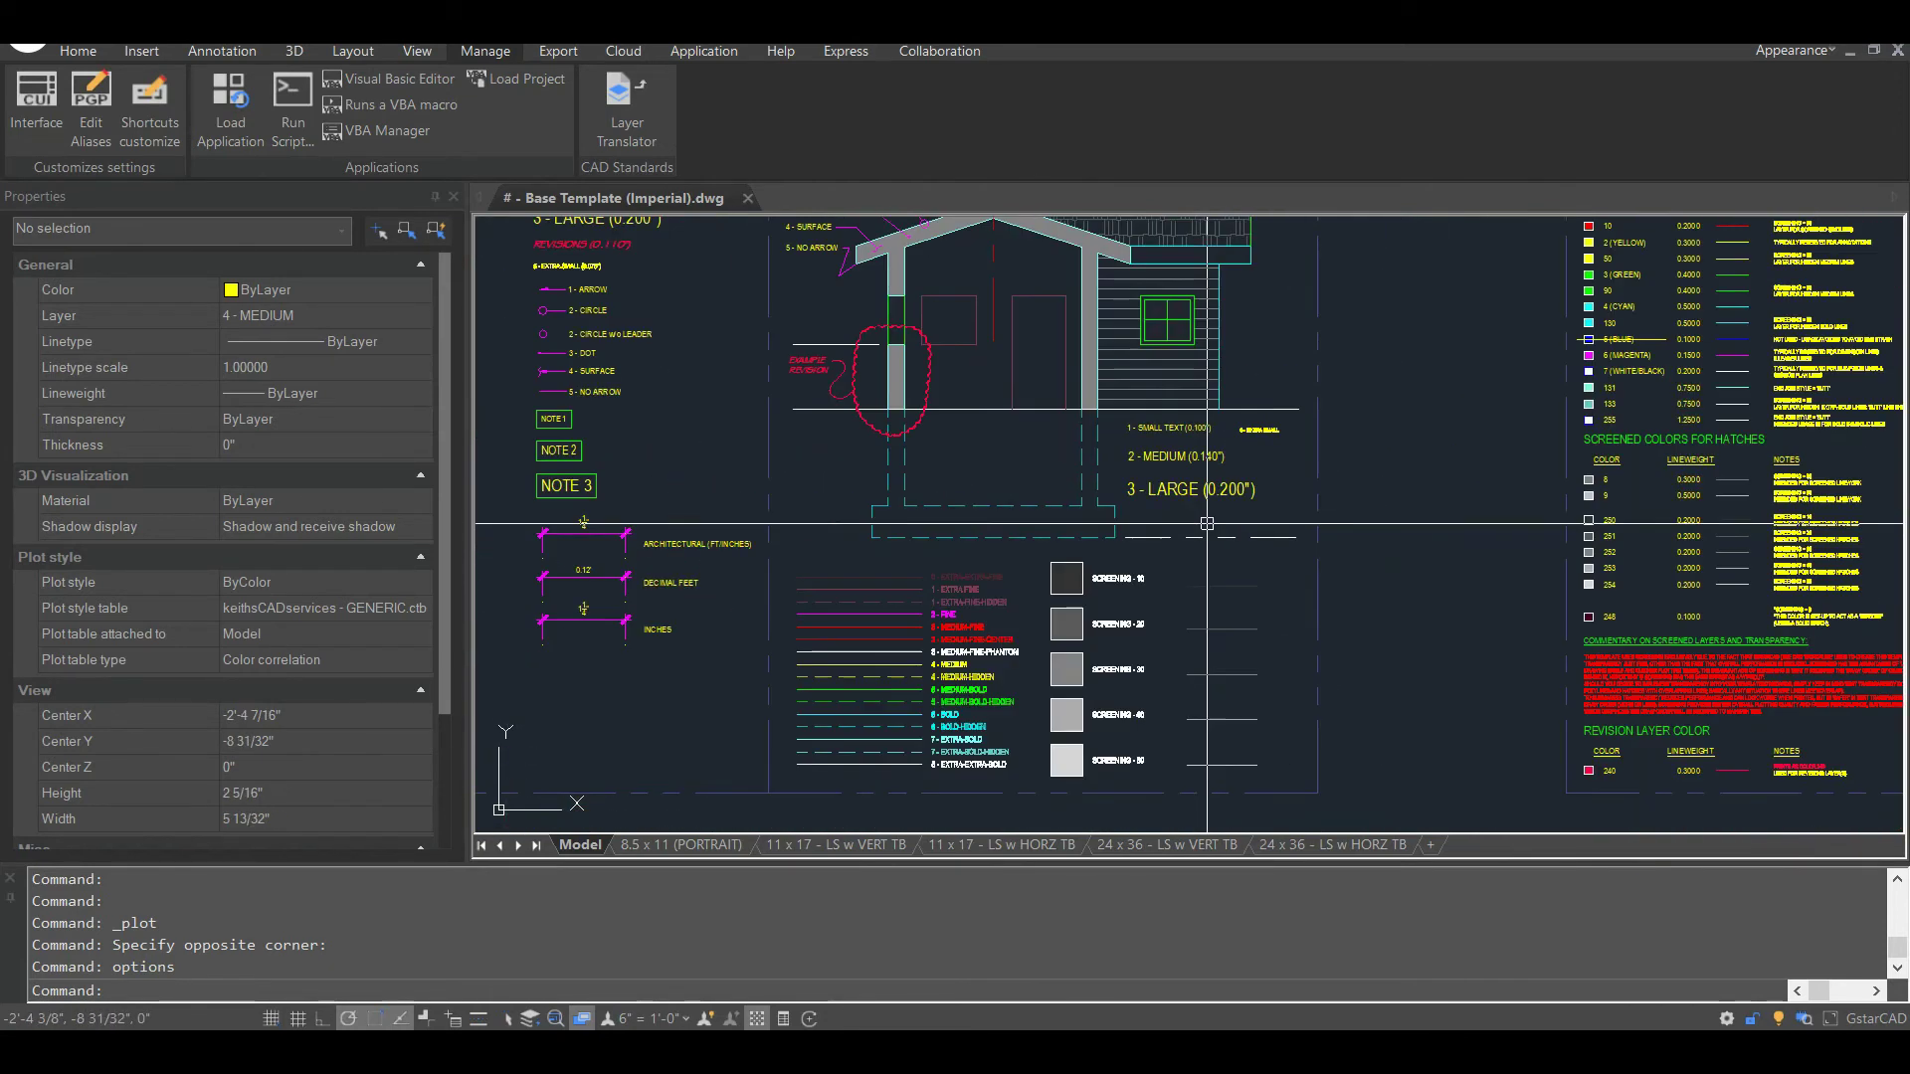
pyautogui.scroll(-2, 1175, 523)
pyautogui.moveTo(1106, 509); pyautogui.dragTo(1109, 552, button='middle')
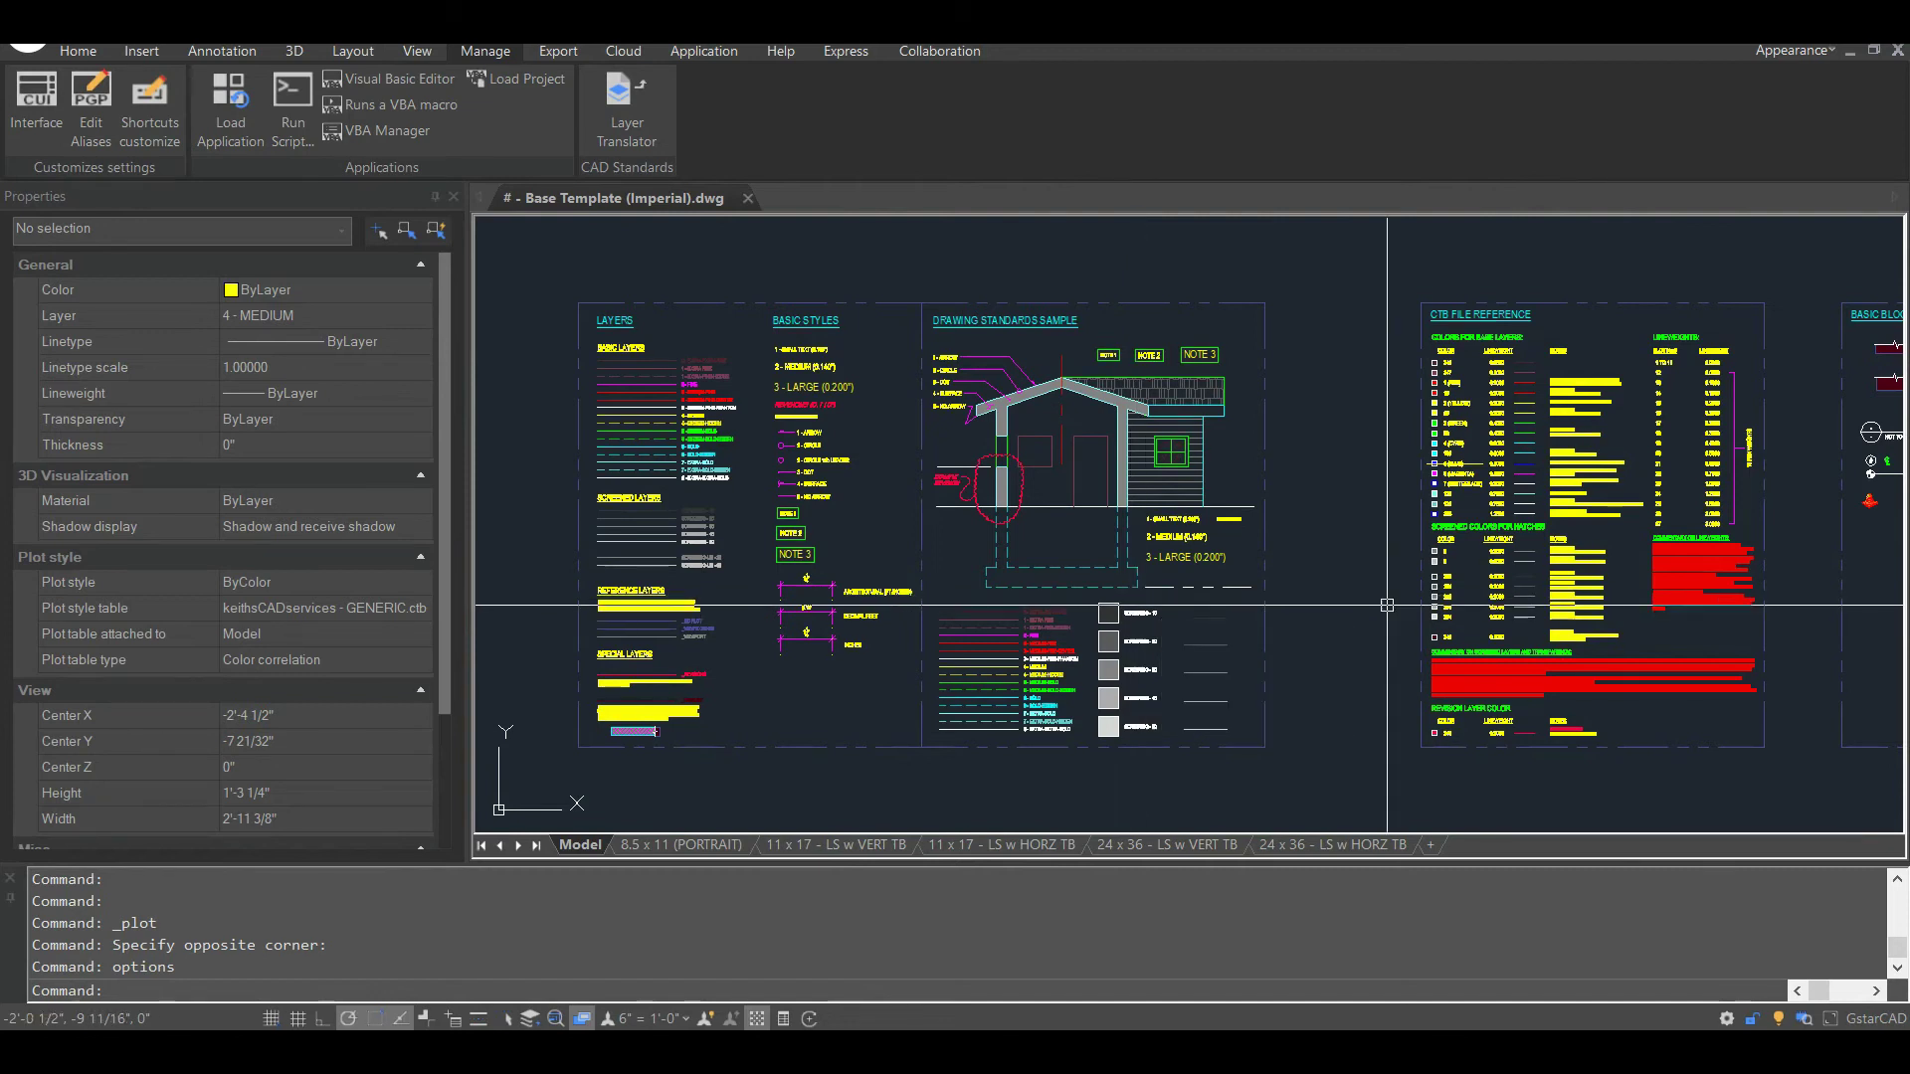
# Review the base layer colors, their hidden-line screening counterparts and the screened hatch colors in the CTB File Reference.
pyautogui.moveTo(1385, 597); pyautogui.dragTo(1248, 636, button='middle')
pyautogui.scroll(5, 1378, 522)
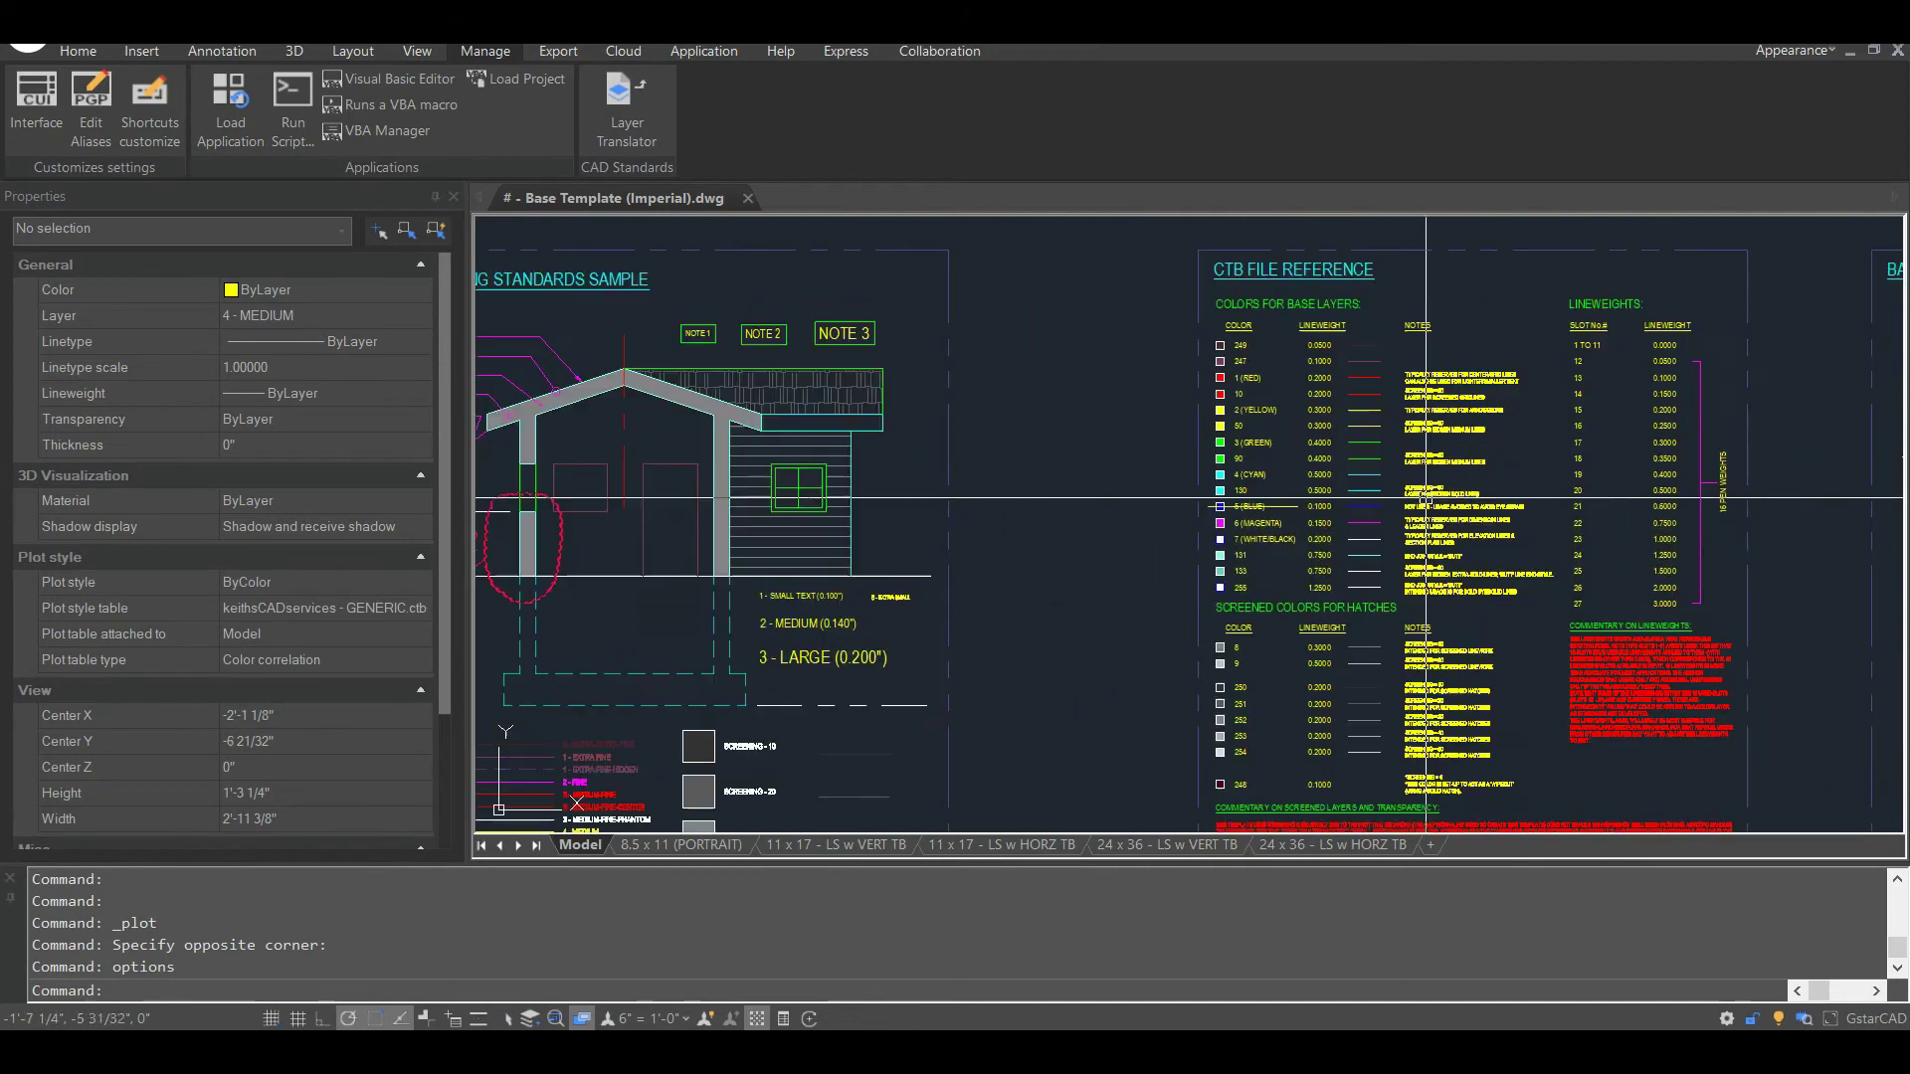
pyautogui.scroll(3, 1378, 523)
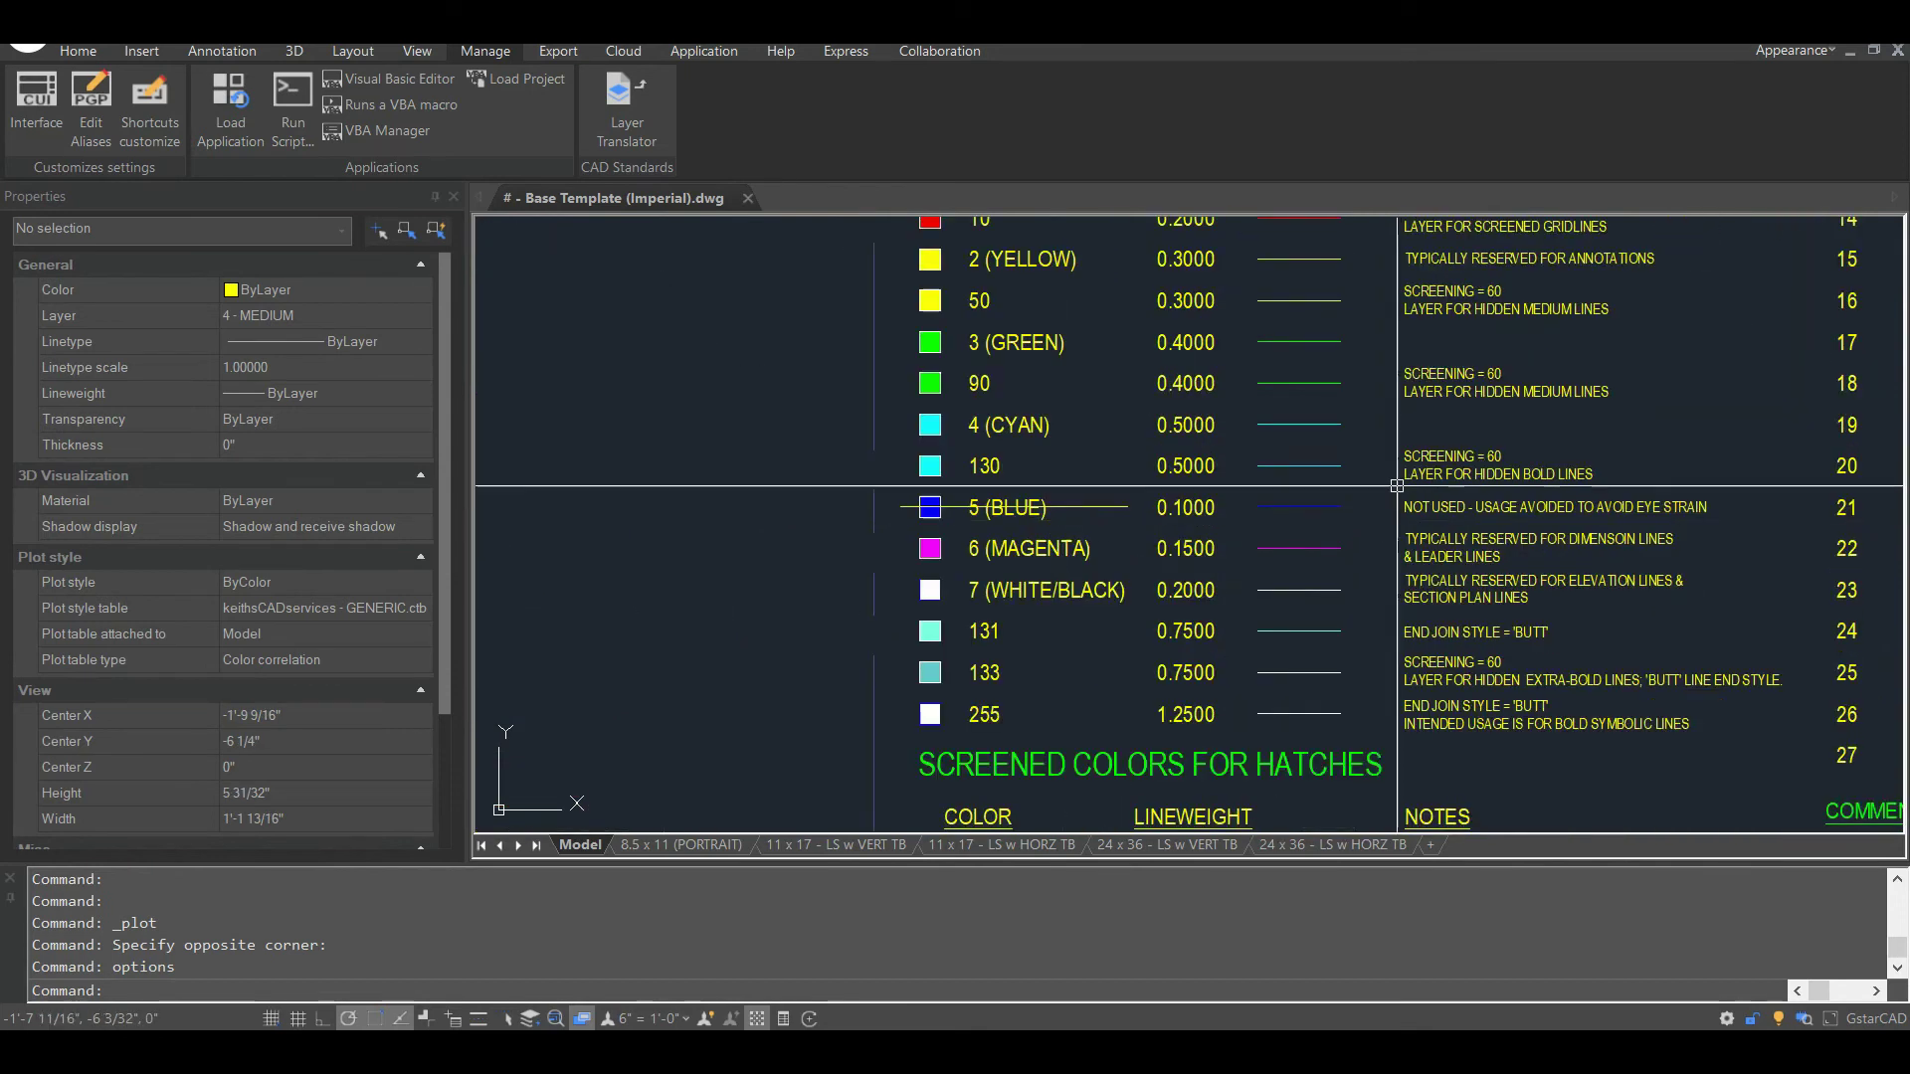
pyautogui.moveTo(1414, 480); pyautogui.dragTo(1397, 636, button='middle')
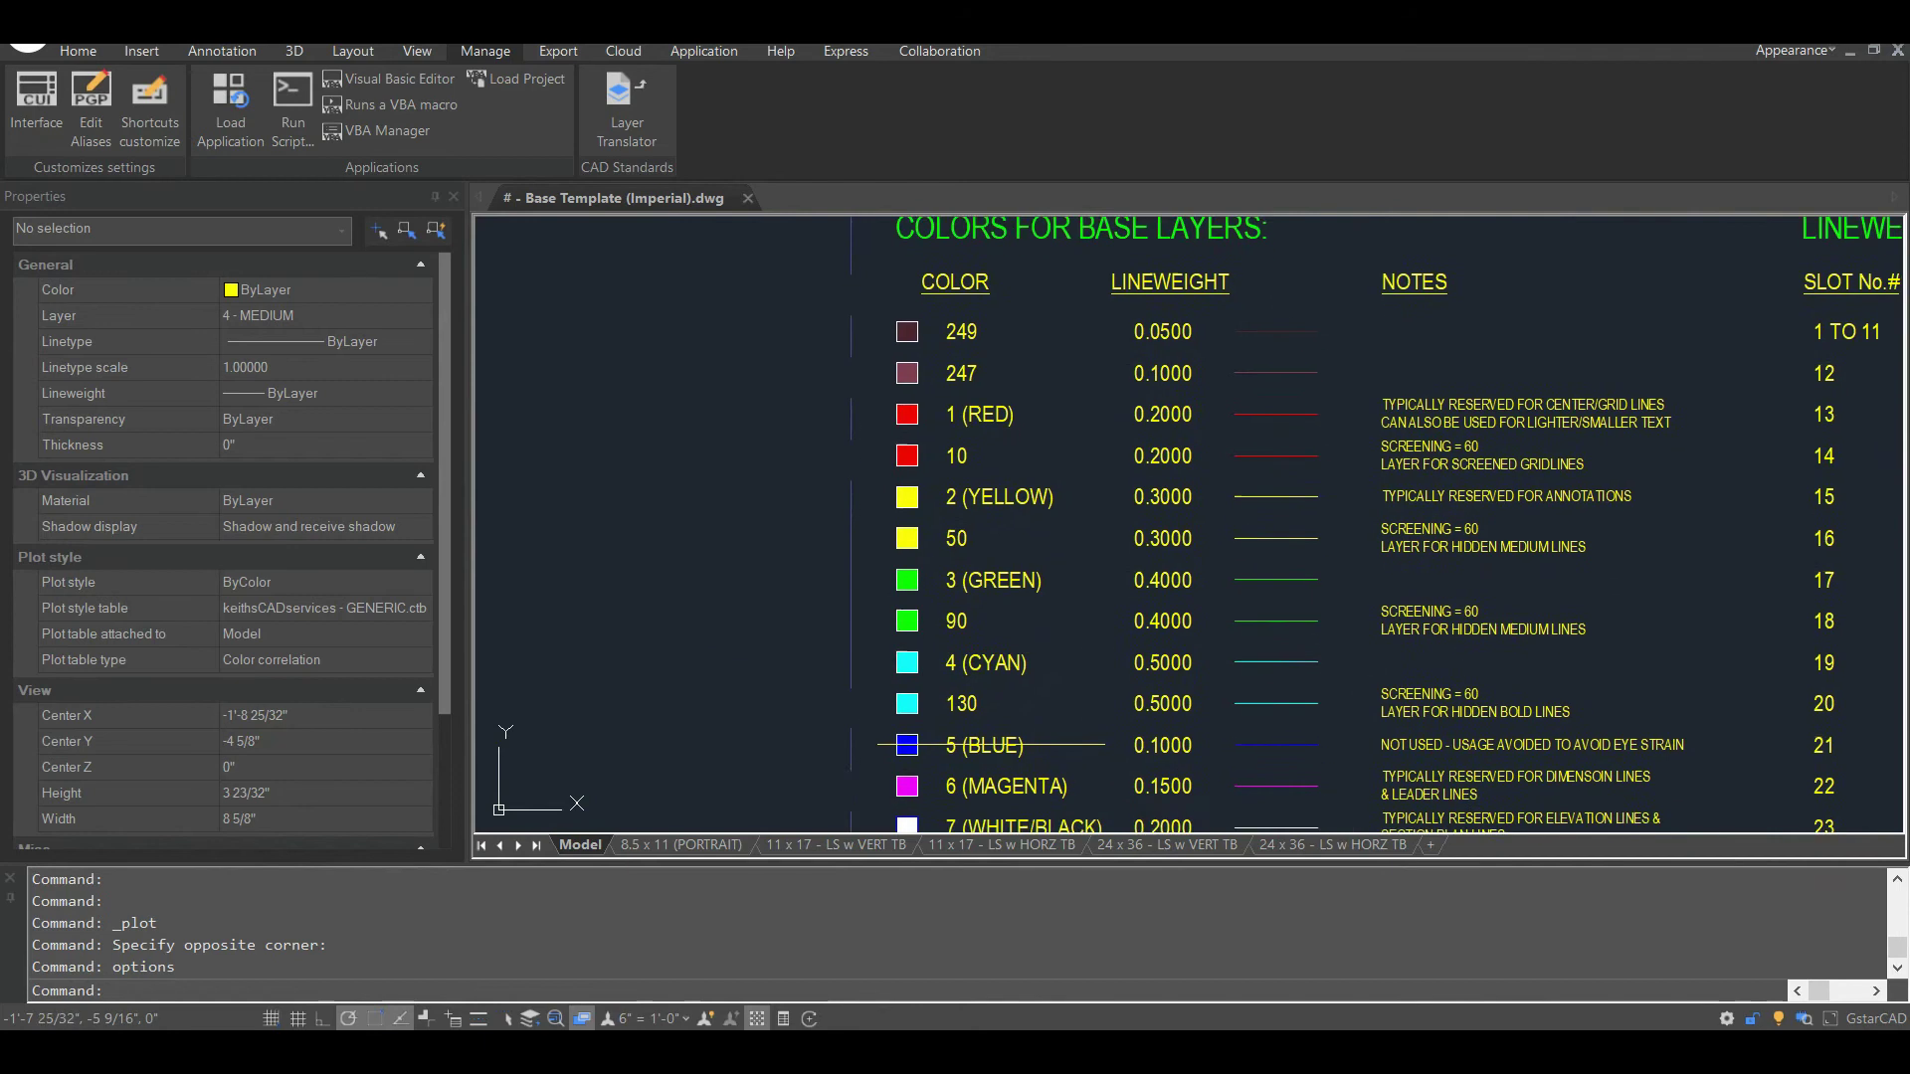
pyautogui.moveTo(1367, 667); pyautogui.dragTo(1301, 585, button='middle')
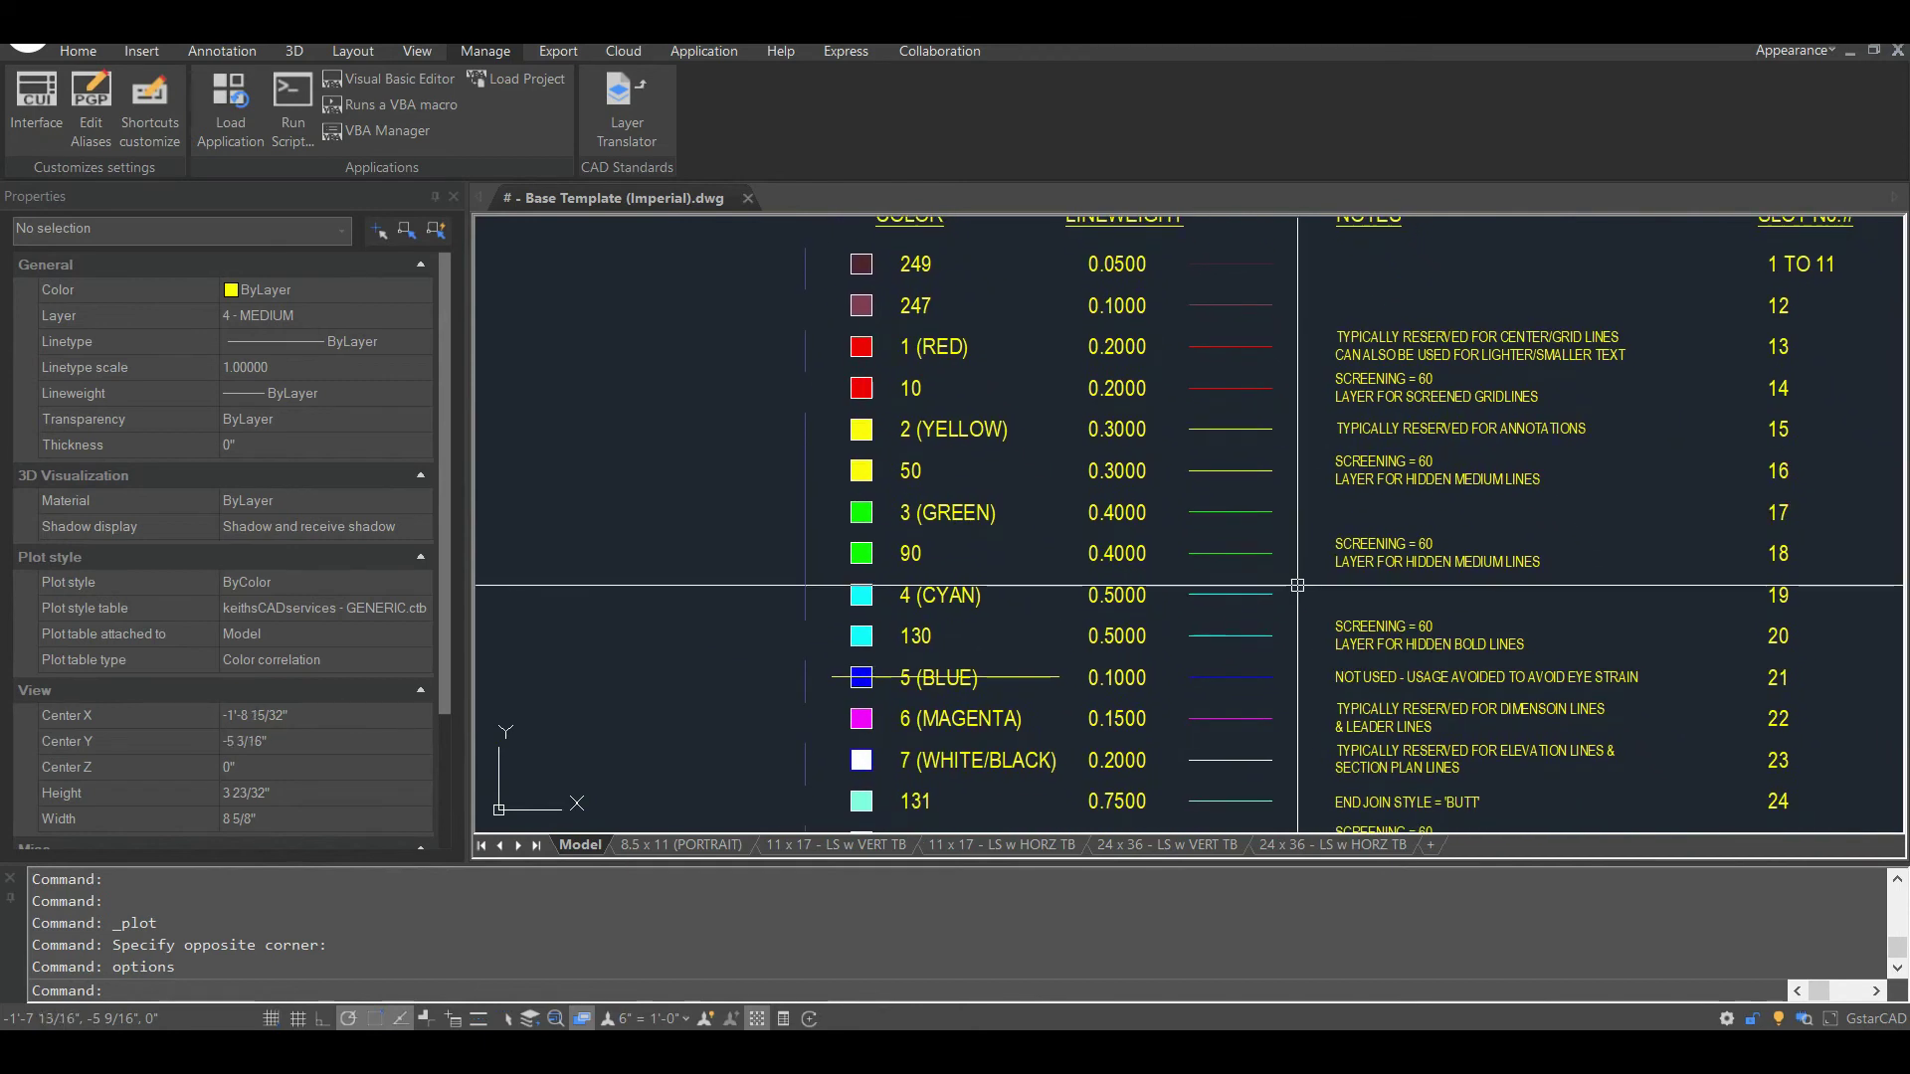
pyautogui.scroll(-3, 1278, 635)
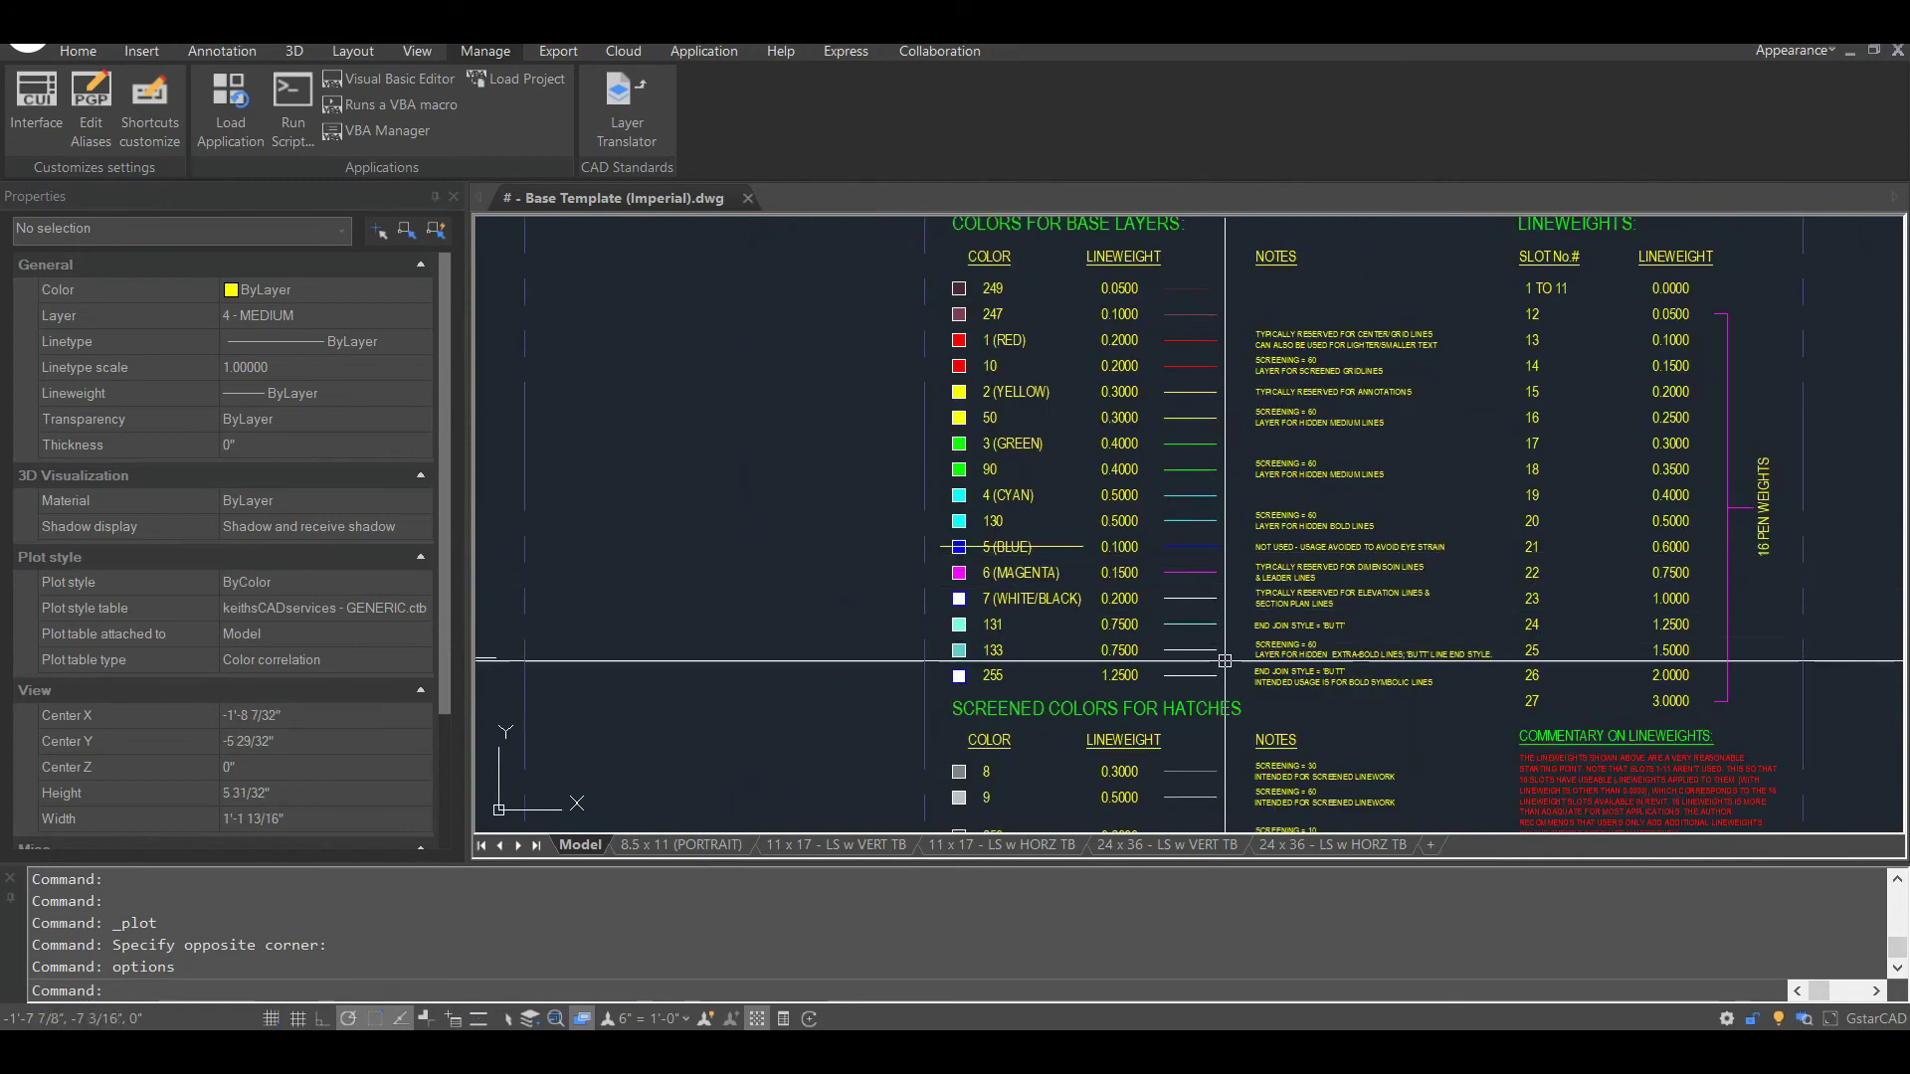
pyautogui.moveTo(1194, 748); pyautogui.dragTo(1144, 603, button='middle')
pyautogui.scroll(2, 1143, 611)
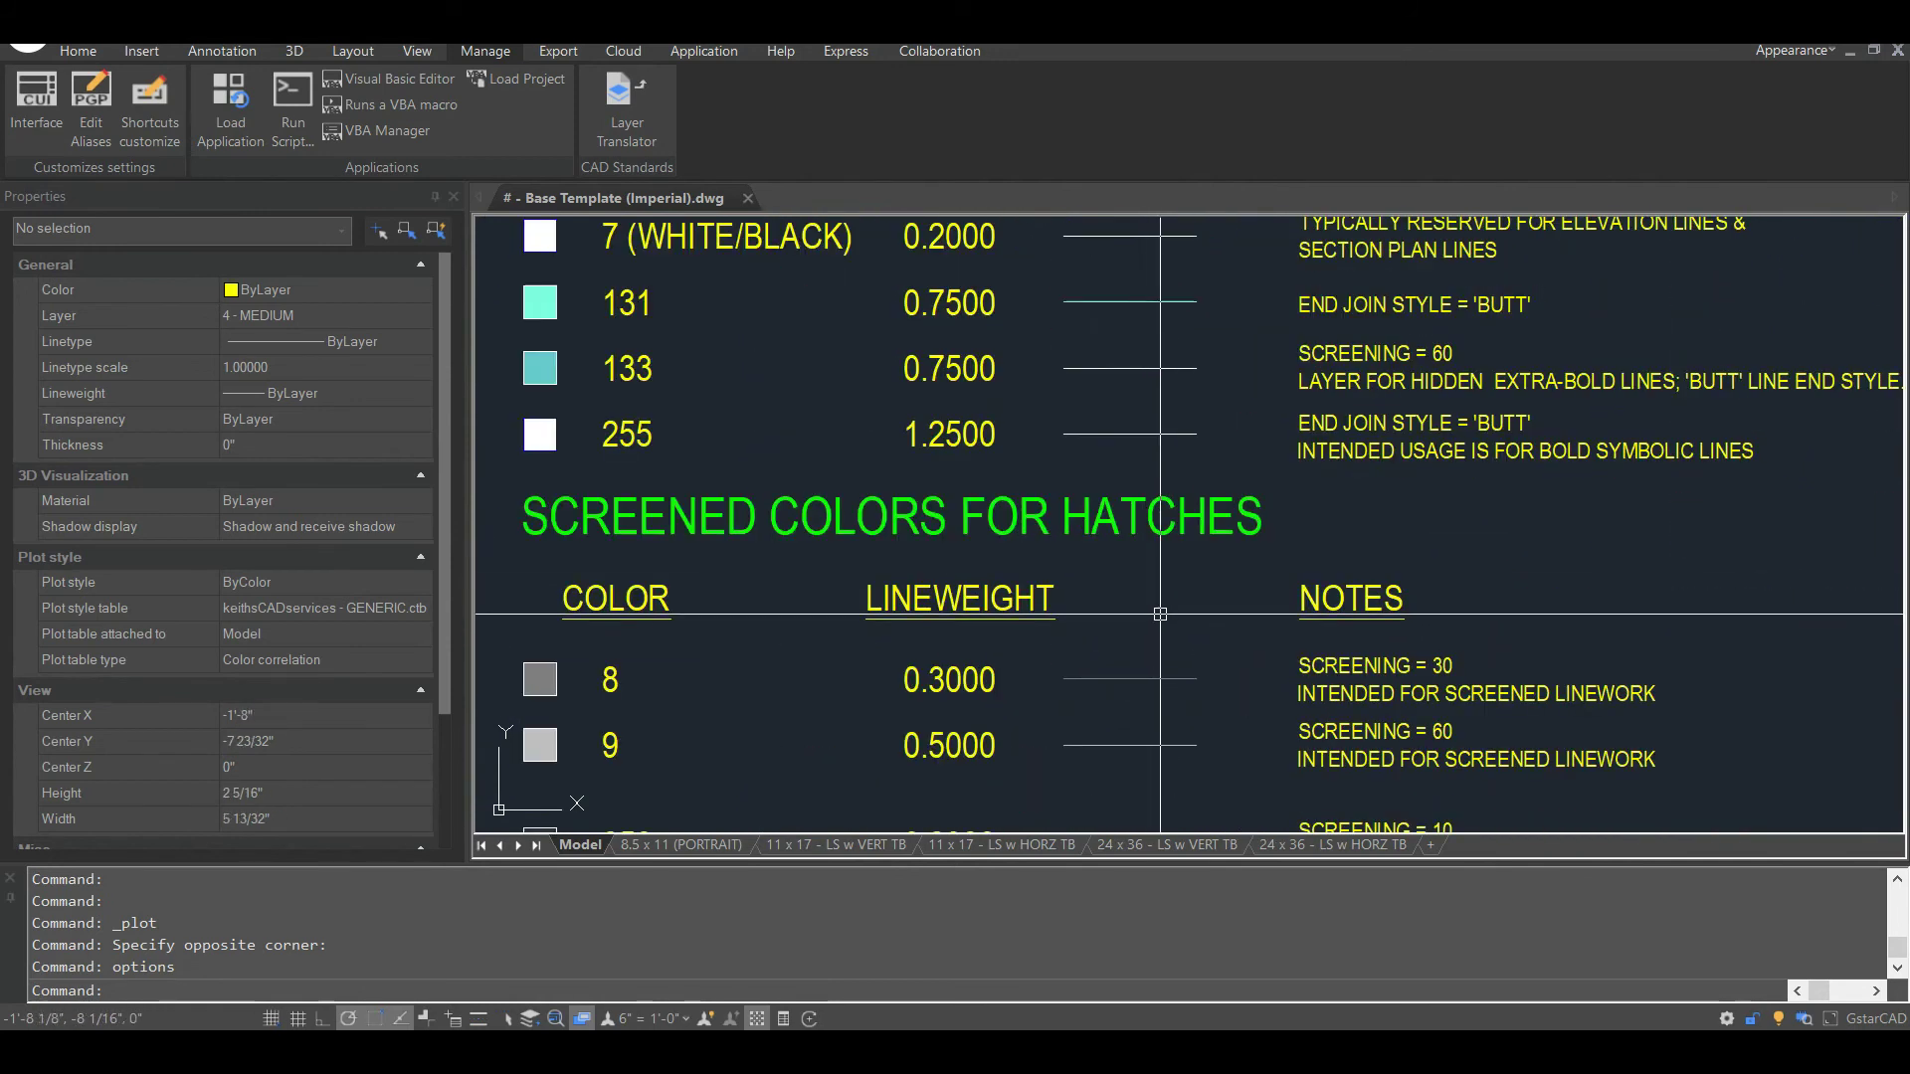
pyautogui.scroll(-5, 1159, 602)
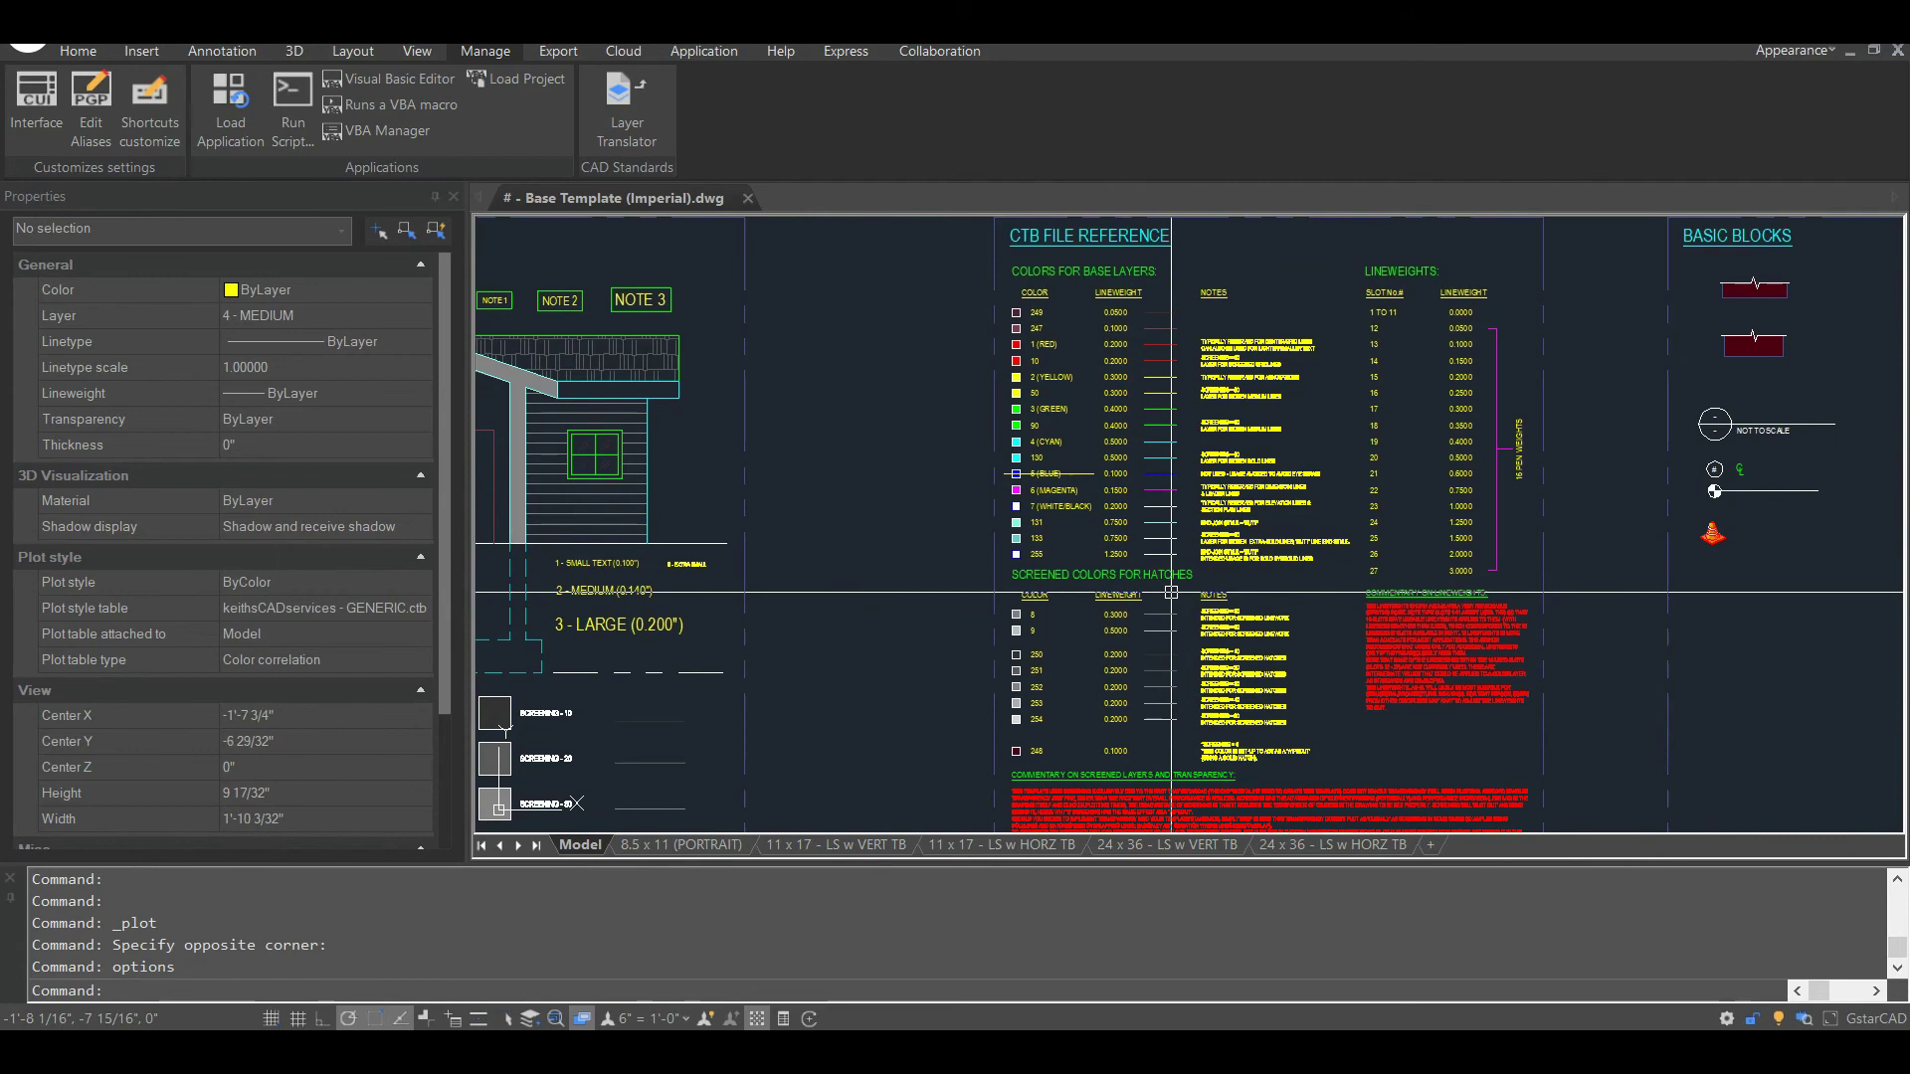
pyautogui.moveTo(1171, 592); pyautogui.dragTo(1110, 577, button='middle')
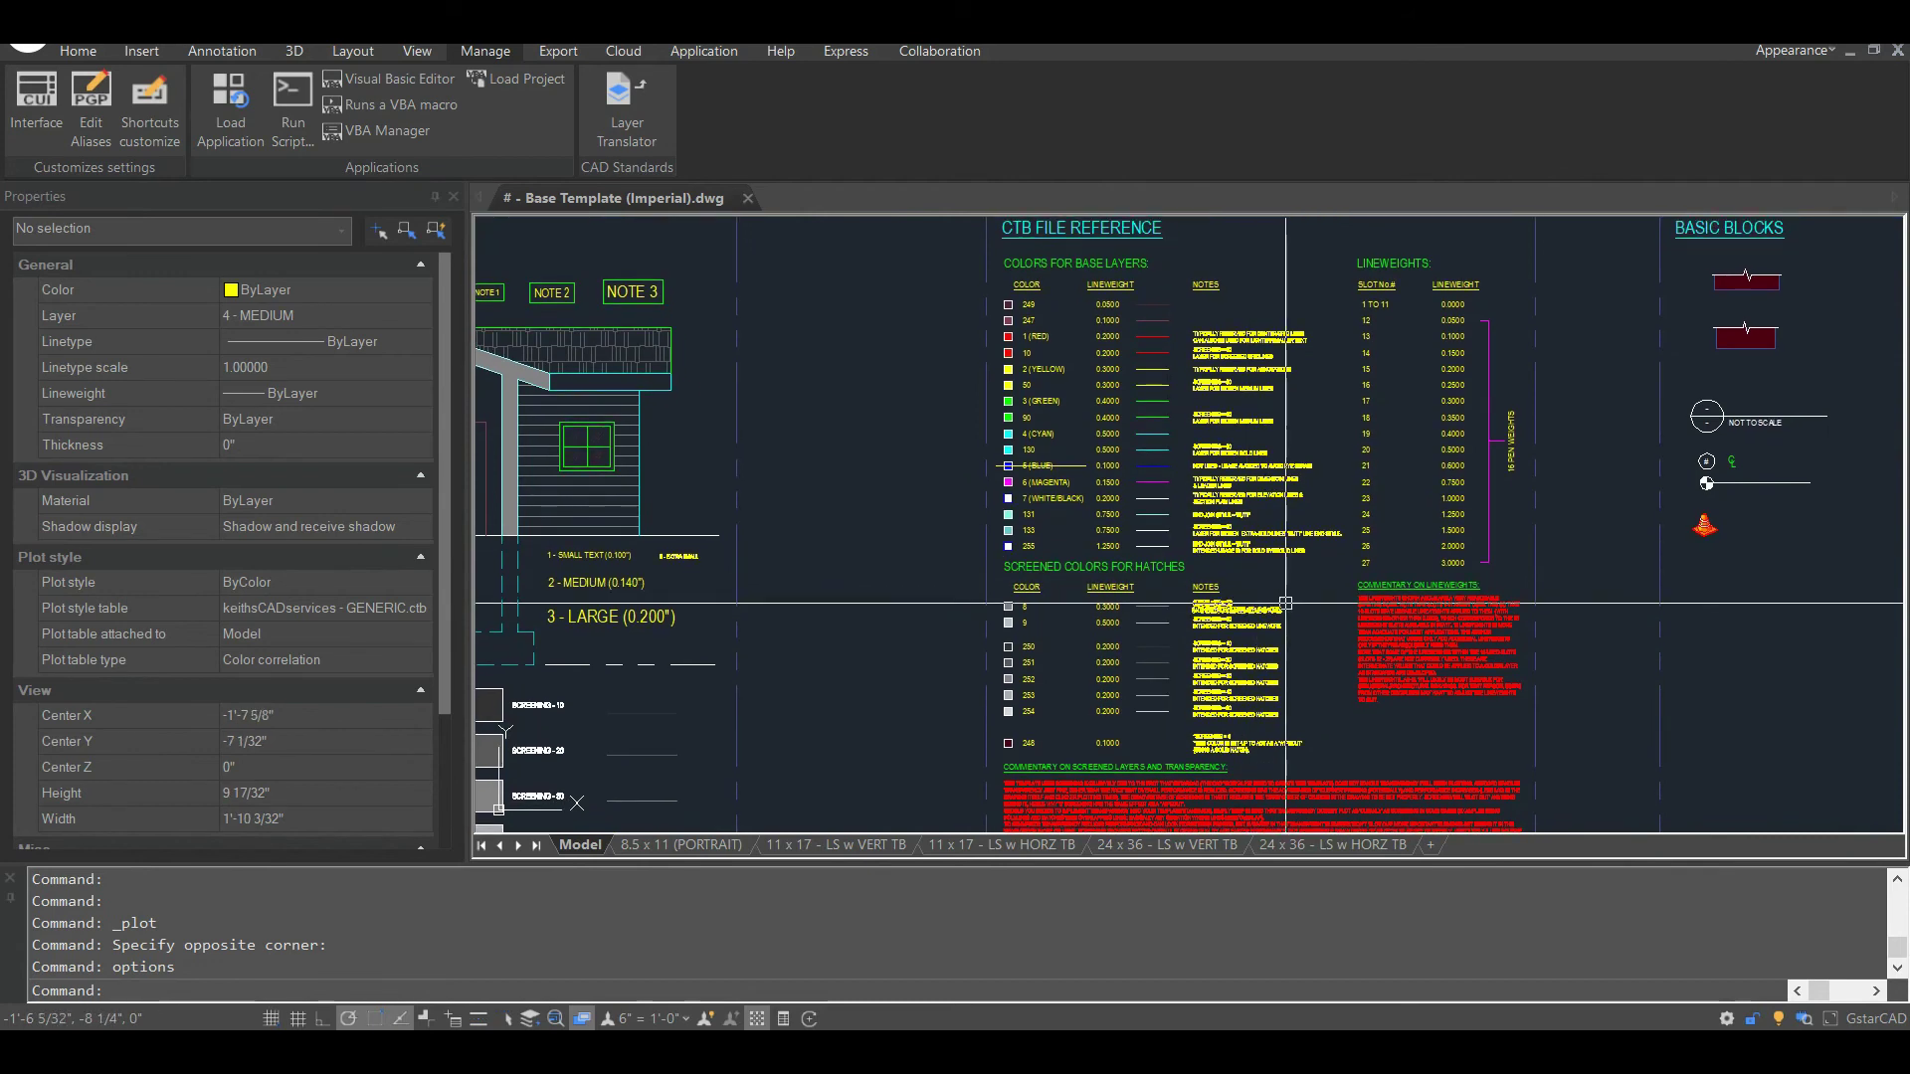
pyautogui.moveTo(1227, 595); pyautogui.dragTo(1184, 606, button='middle')
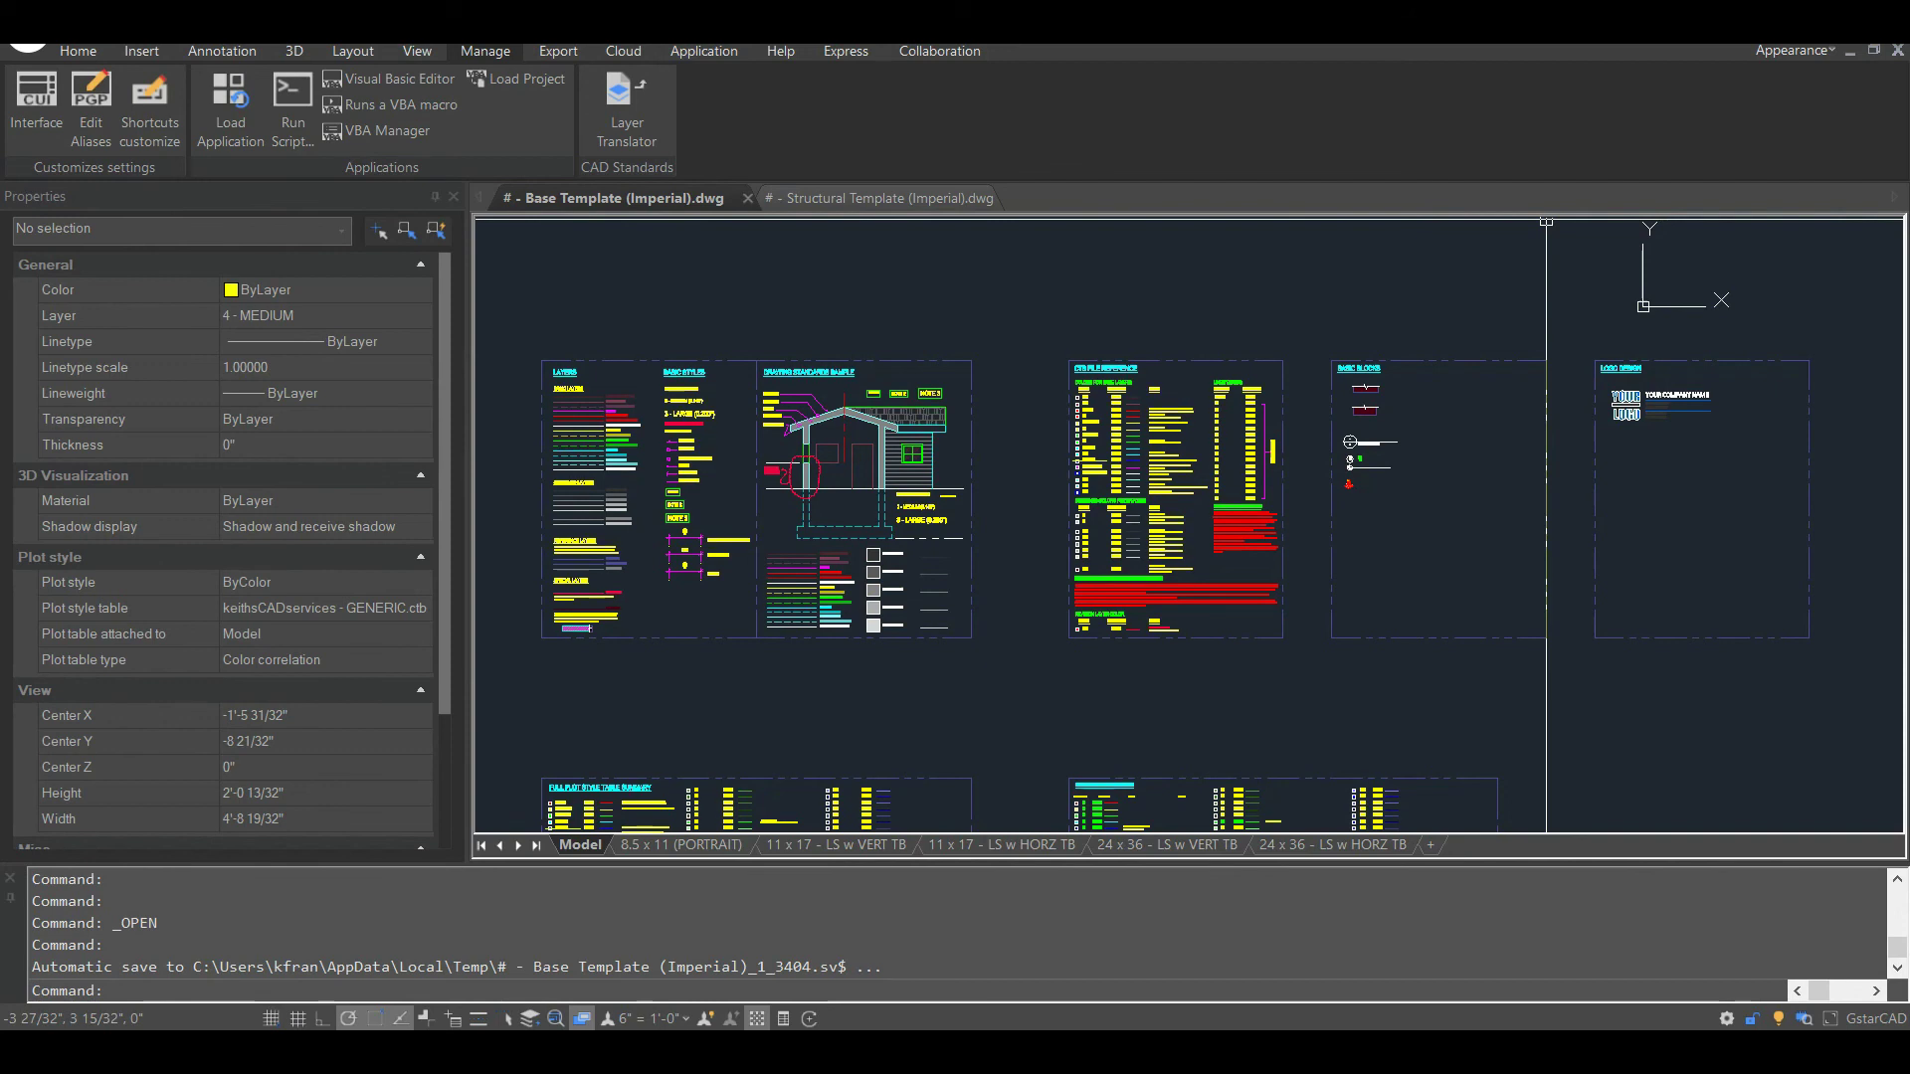
# Switch to the Structural Template (Imperial) drawing and examine its structural layers, basic styles, basic blocks and structural-specific blocks.
pyautogui.click(875, 198)
pyautogui.scroll(5, 978, 564)
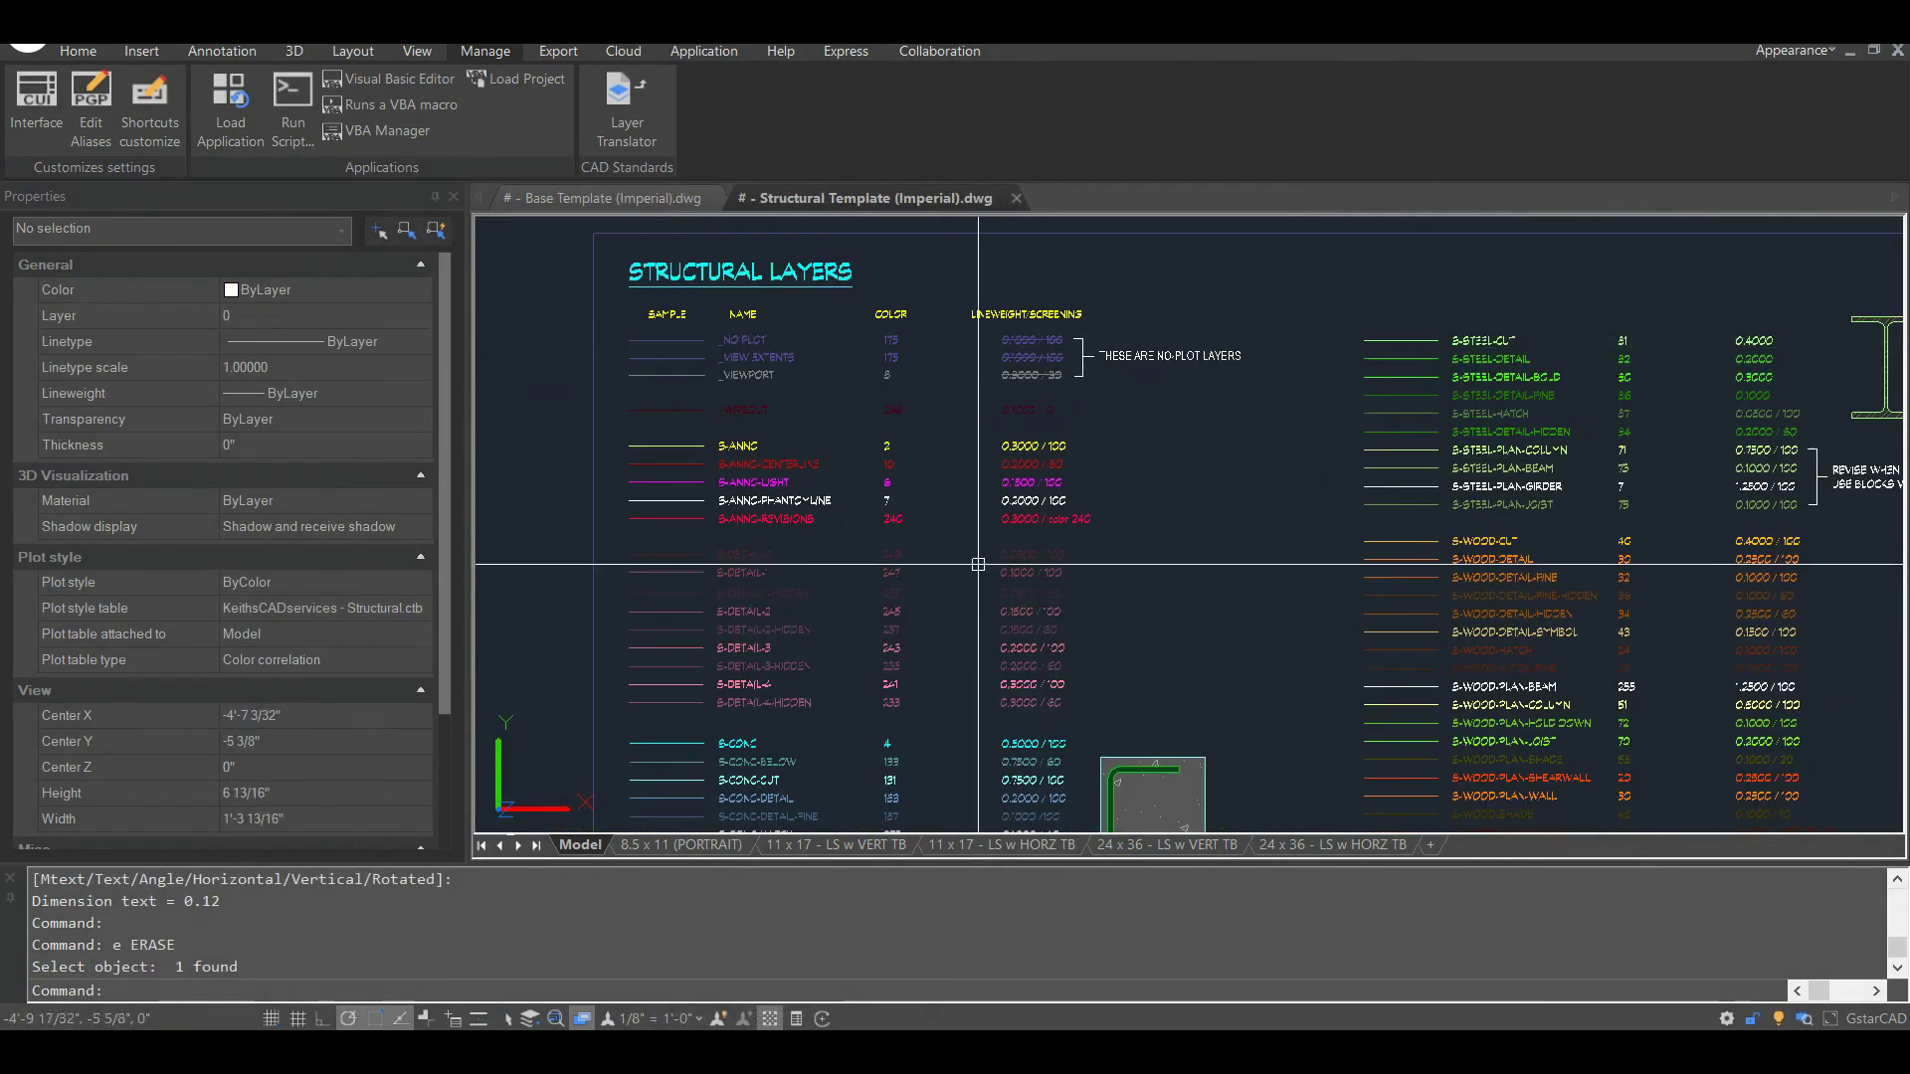
pyautogui.moveTo(979, 593); pyautogui.dragTo(951, 414, button='middle')
pyautogui.scroll(-1, 951, 414)
pyautogui.moveTo(1308, 476); pyautogui.dragTo(745, 497, button='middle')
pyautogui.scroll(1, 998, 450)
pyautogui.scroll(1, 998, 449)
pyautogui.scroll(-2, 998, 450)
pyautogui.moveTo(1246, 559); pyautogui.dragTo(688, 540, button='middle')
pyautogui.scroll(-1, 1075, 528)
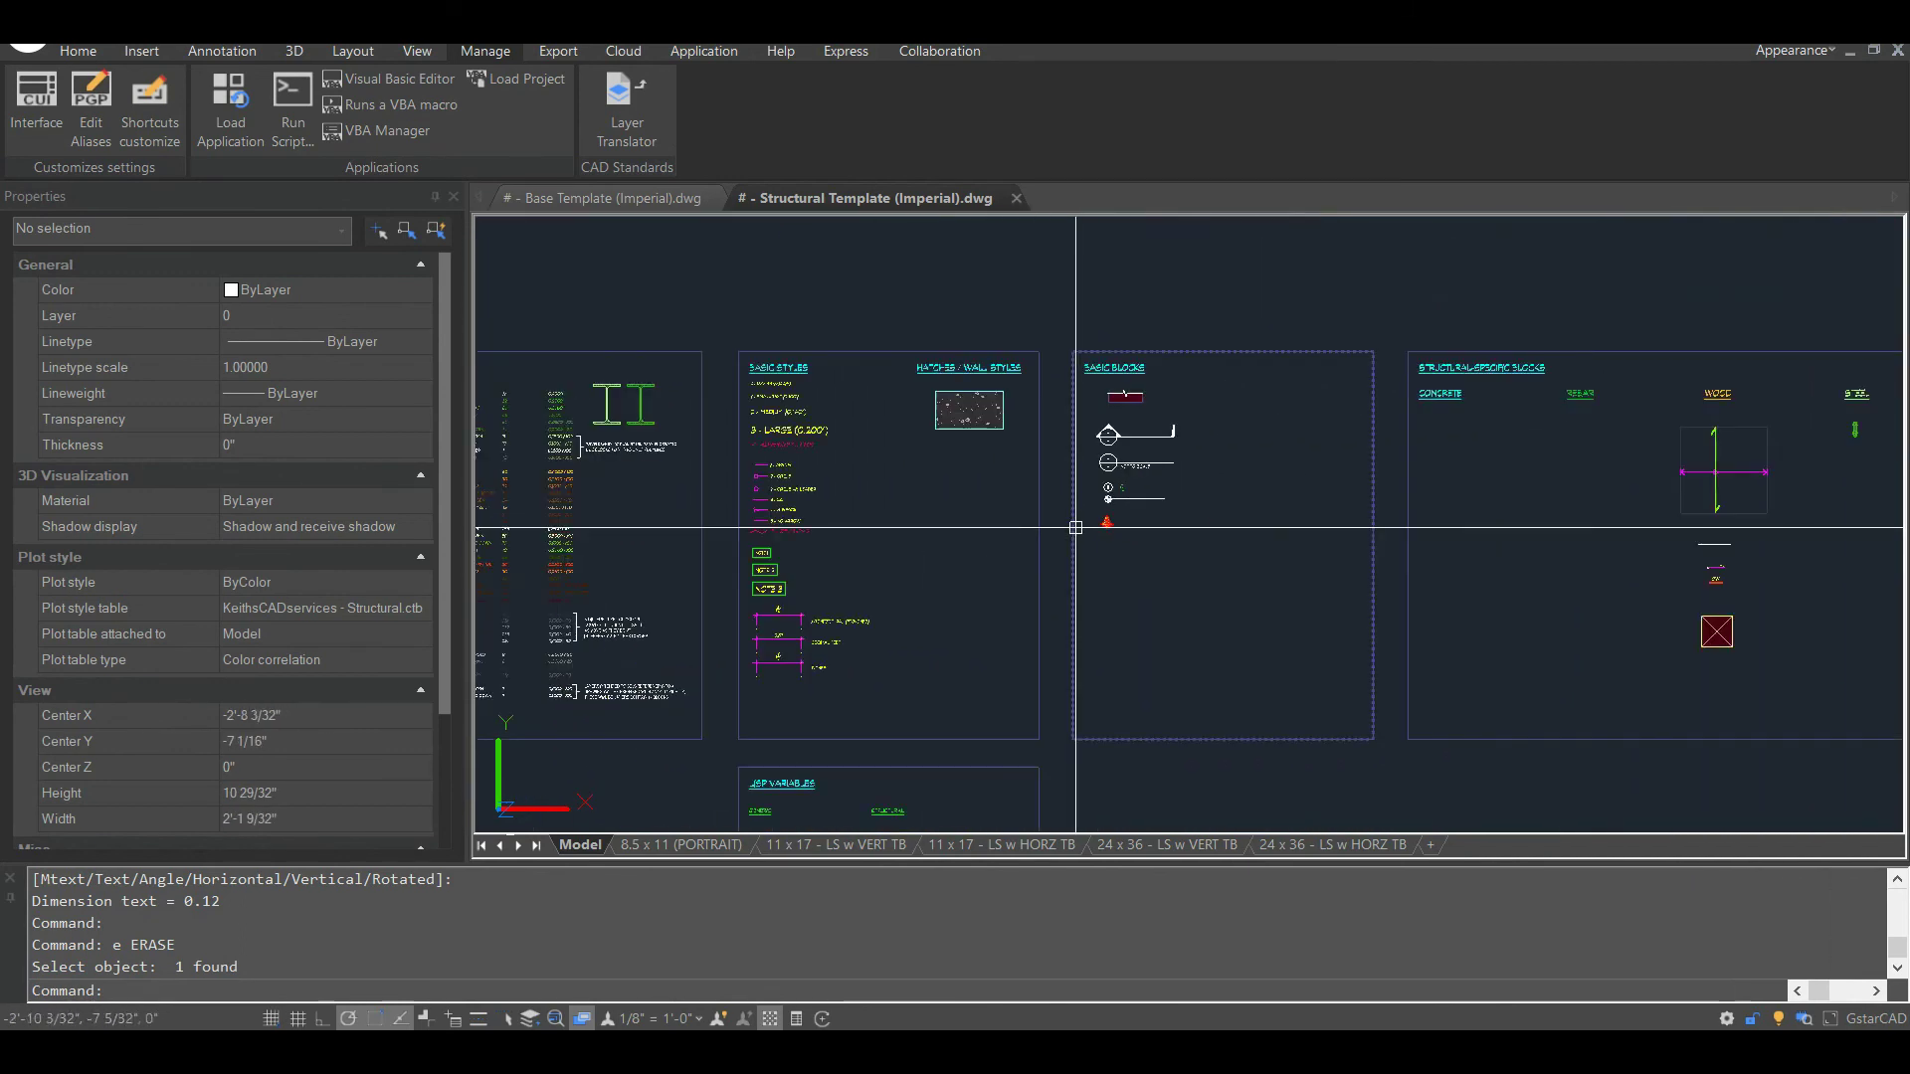